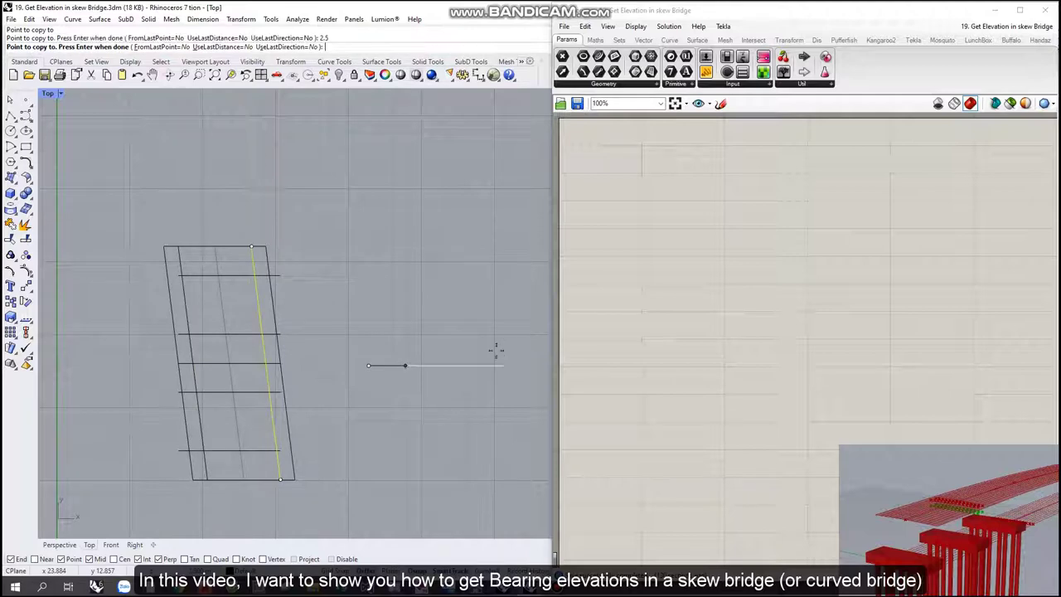
Step: Draw a 1.2-diameter circle where the left skew line meets the uppermost pile row inside the parallelogram
{"action": "key", "text": "Return"}
{"action": "type", "text": "circle"}
{"action": "key", "text": "Return"}
{"action": "left_click", "coordinate": [182, 274]}
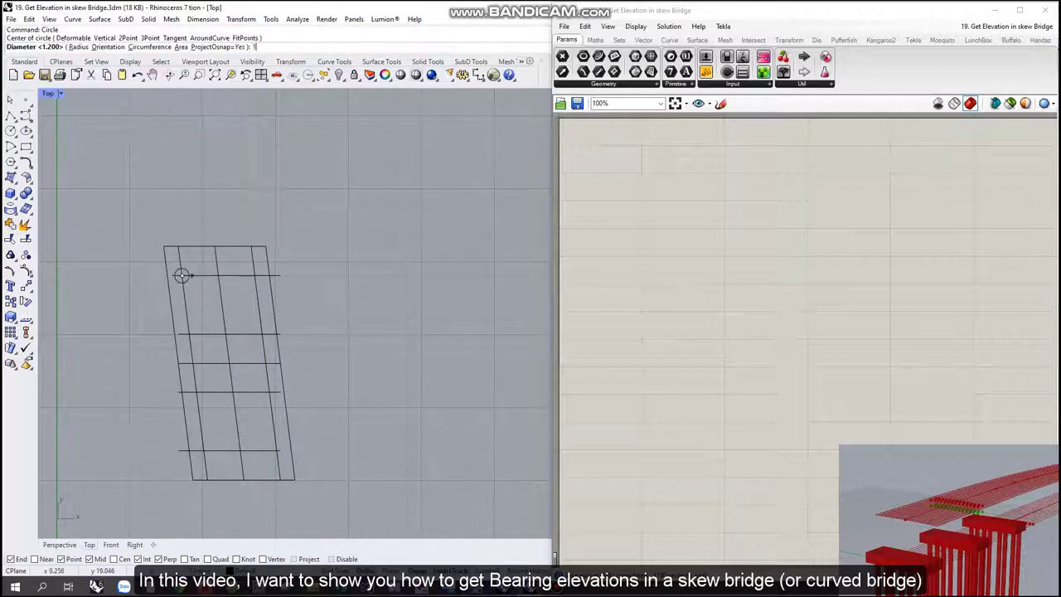
{"action": "key", "text": "Return"}
Step: Copy the circle from its center to the three lower row intersections on the left skew line
{"action": "scroll", "coordinate": [193, 280], "scroll_direction": "up", "scroll_amount": 2}
{"action": "left_click", "coordinate": [177, 272]}
{"action": "key", "text": "Return"}
{"action": "left_click", "coordinate": [177, 272]}
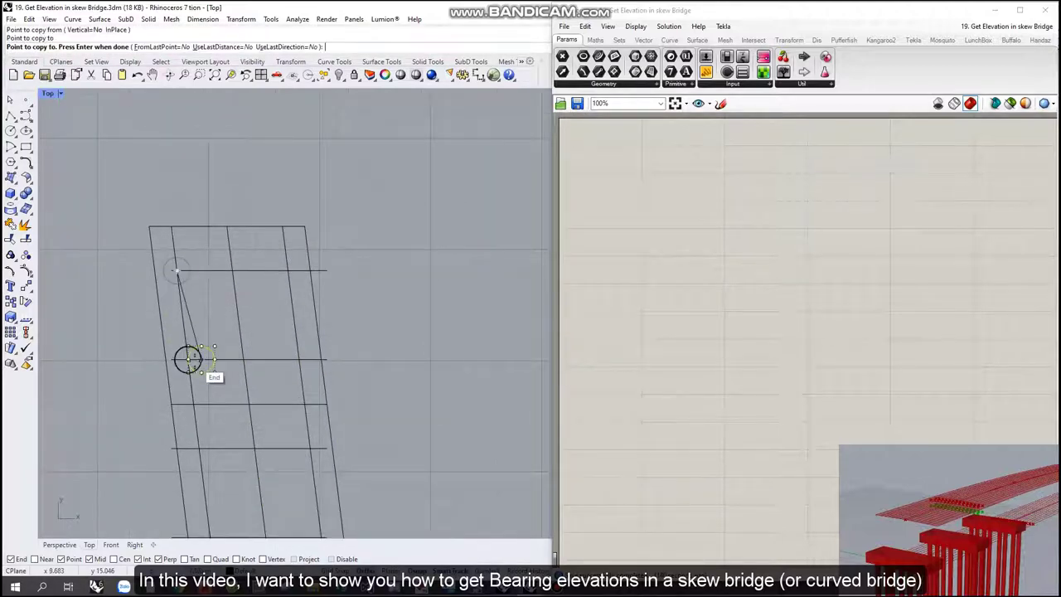
{"action": "left_click", "coordinate": [188, 360]}
{"action": "right_click_drag", "start_coordinate": [199, 398], "coordinate": [199, 325]}
{"action": "left_click", "coordinate": [201, 449]}
{"action": "left_click", "coordinate": [215, 464]}
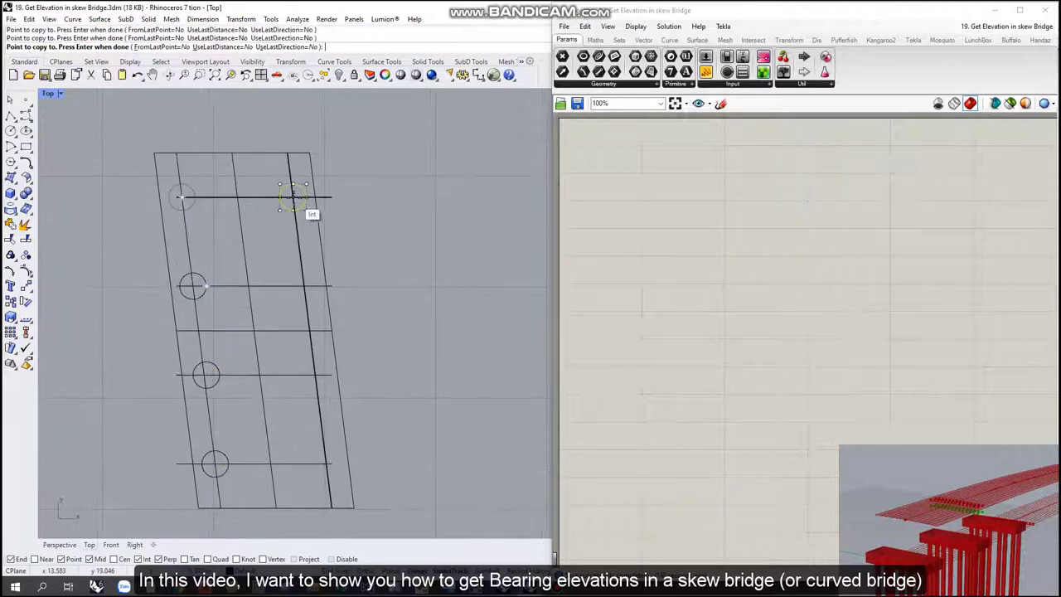
Step: Place four more copies of the circle at the row intersections along the right skew line
{"action": "left_click", "coordinate": [293, 197]}
{"action": "left_click", "coordinate": [303, 286]}
{"action": "left_click", "coordinate": [316, 374]}
{"action": "left_click", "coordinate": [329, 463]}
{"action": "key", "text": "Return"}
{"action": "scroll", "coordinate": [340, 456], "scroll_direction": "up", "scroll_amount": 3}
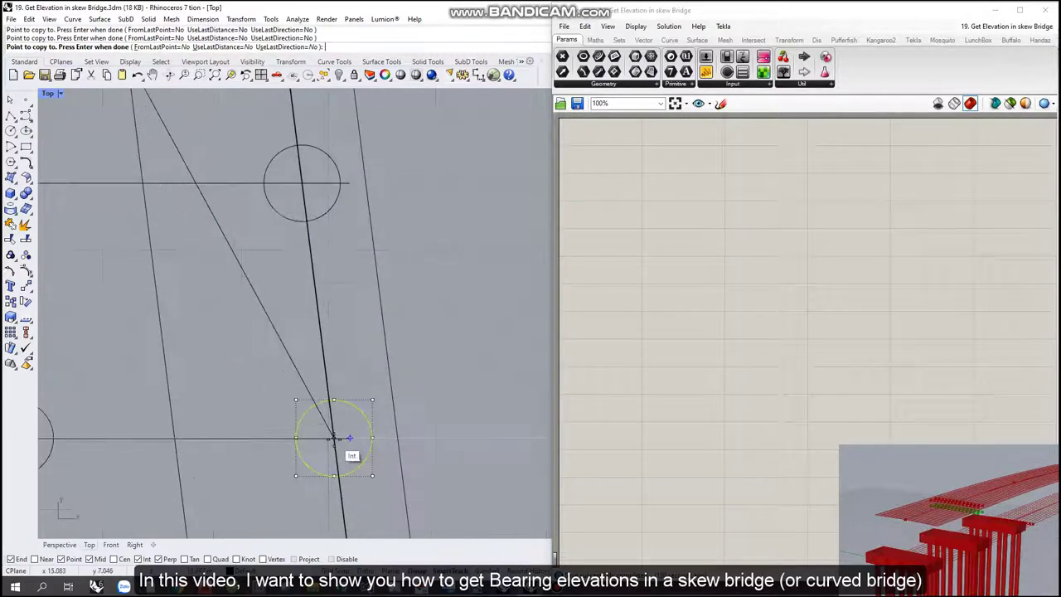
Step: Delete the layout lines running through the circles, keeping the outline and its two centerlines
{"action": "scroll", "coordinate": [315, 390], "scroll_direction": "down", "scroll_amount": 2}
{"action": "left_click", "coordinate": [300, 346]}
{"action": "key", "text": "Delete"}
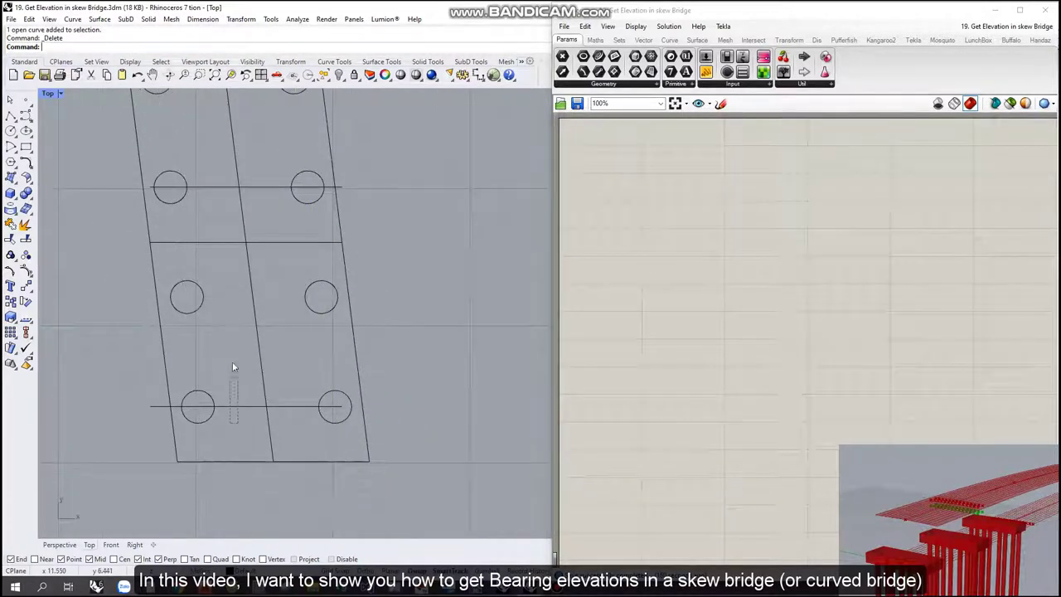
{"action": "scroll", "coordinate": [214, 196], "scroll_direction": "down", "scroll_amount": 4}
{"action": "scroll", "coordinate": [216, 165], "scroll_direction": "up", "scroll_amount": 2}
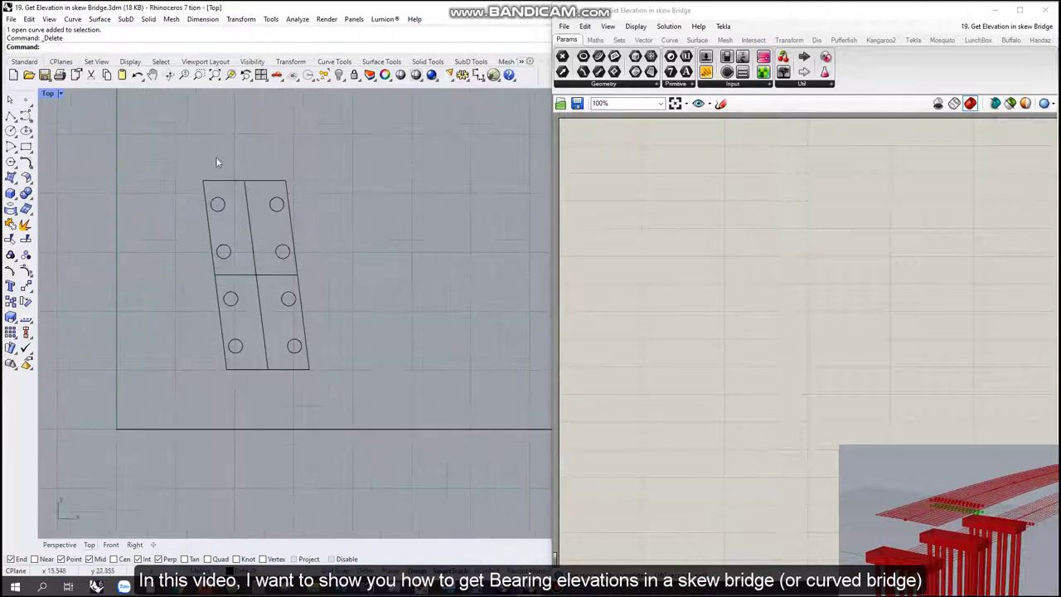
Step: Move the complete pile cap plan from its centerline intersection to the origin at 0,0
{"action": "left_click_drag", "start_coordinate": [382, 389], "coordinate": [381, 388]}
{"action": "left_click", "coordinate": [253, 275]}
{"action": "type", "text": "0,0"}
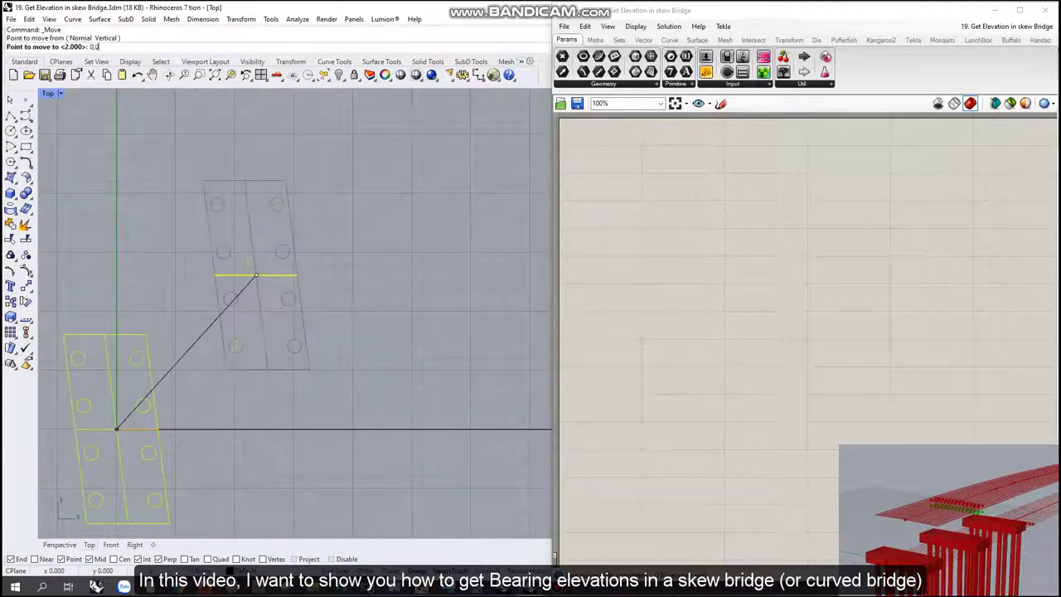
{"action": "key", "text": "Return"}
{"action": "scroll", "coordinate": [252, 275], "scroll_direction": "down", "scroll_amount": 5}
{"action": "scroll", "coordinate": [216, 283], "scroll_direction": "up", "scroll_amount": 2}
Step: Switch to the full Rhino window and assign the parallelogram outline to the 01. Pile Cap layer
{"action": "left_click", "coordinate": [995, 10]}
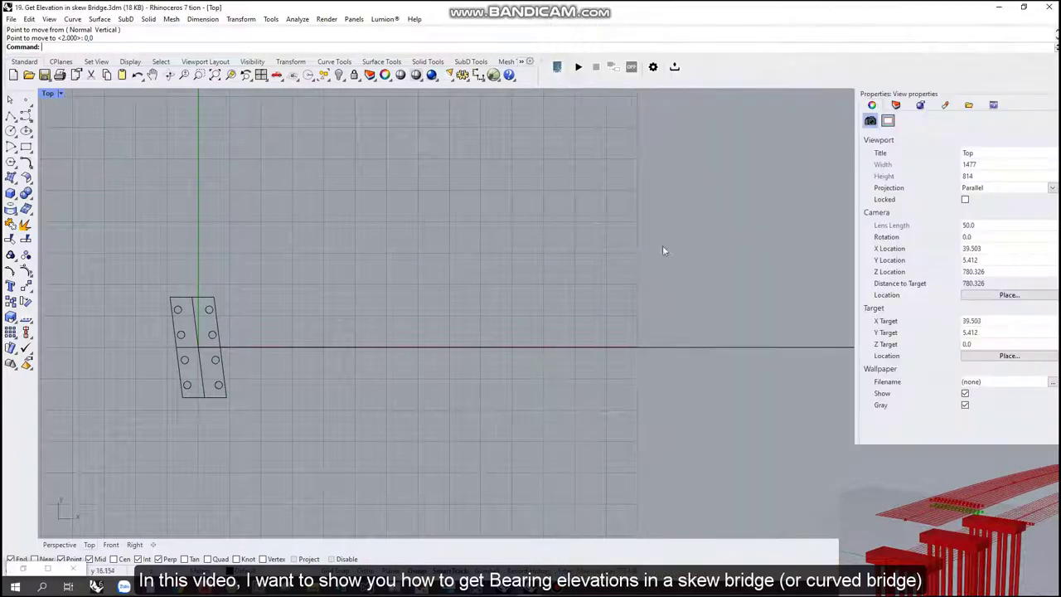
{"action": "left_click", "coordinate": [897, 106]}
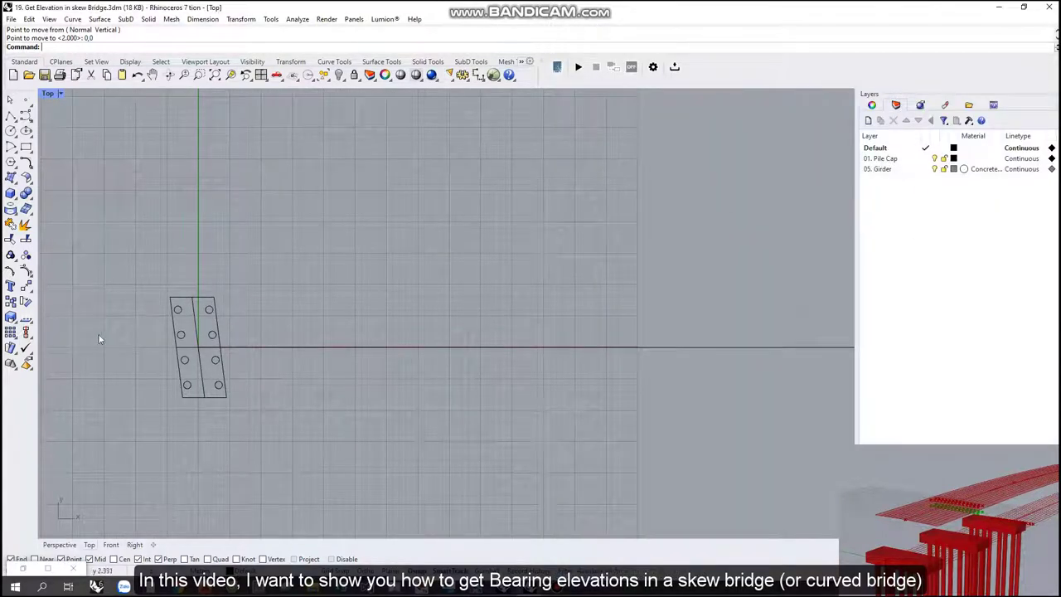
{"action": "scroll", "coordinate": [99, 338], "scroll_direction": "up", "scroll_amount": 4}
{"action": "scroll", "coordinate": [490, 352], "scroll_direction": "down", "scroll_amount": 1}
{"action": "left_click", "coordinate": [443, 200]}
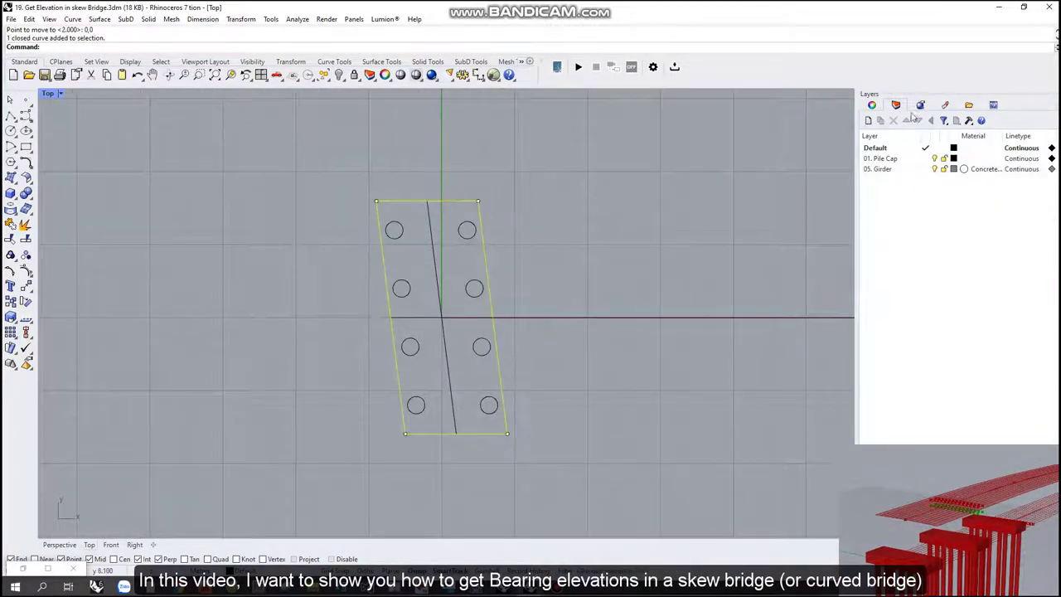
{"action": "left_click", "coordinate": [872, 104]}
{"action": "left_click", "coordinate": [1044, 179]}
{"action": "left_click", "coordinate": [995, 213]}
{"action": "key", "text": "Escape"}
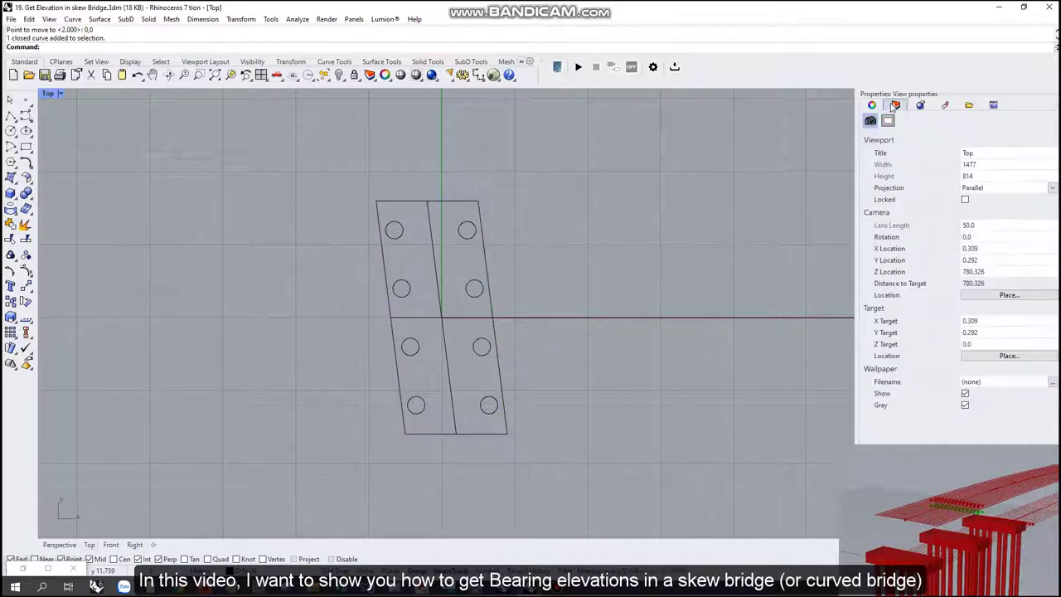
Step: Create a layer named 02. Pile and set its color to brown
{"action": "left_click", "coordinate": [896, 107]}
{"action": "left_click", "coordinate": [869, 121]}
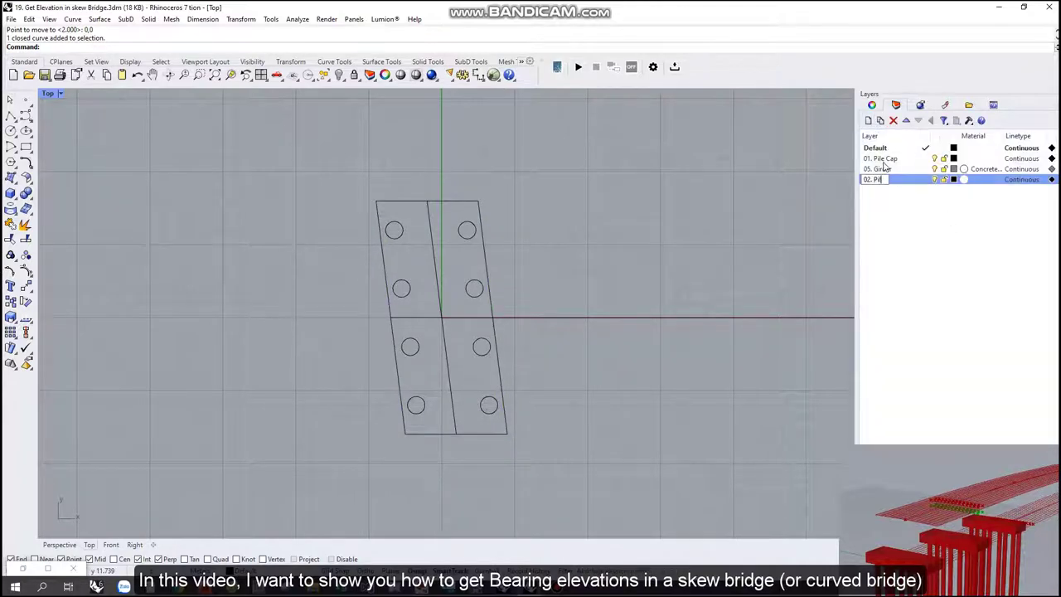
{"action": "left_click", "coordinate": [954, 180]}
{"action": "left_click", "coordinate": [738, 226]}
{"action": "left_click", "coordinate": [775, 303]}
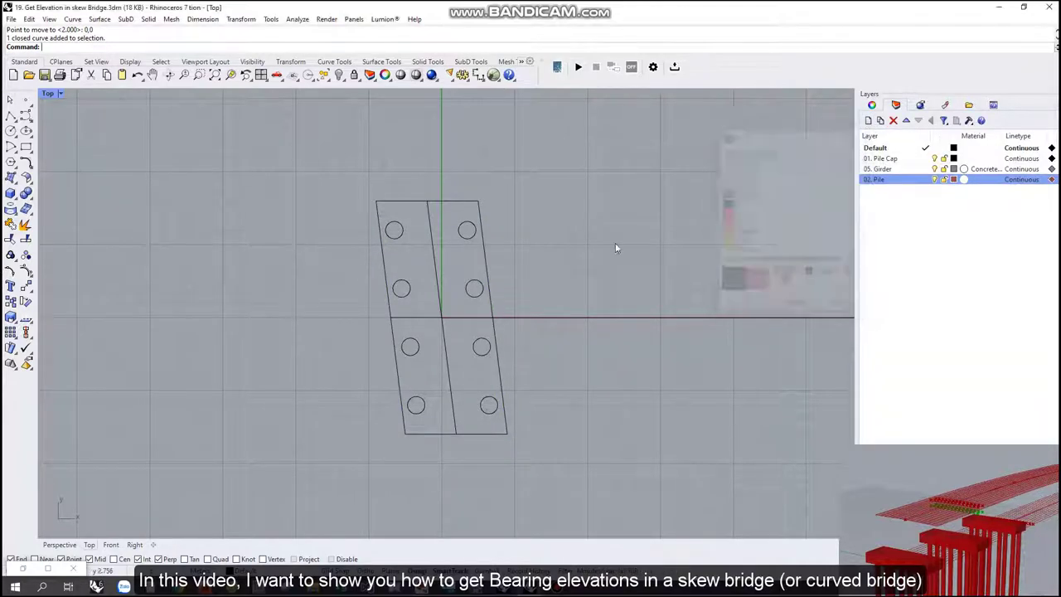
Step: Assign the eight pile circles to the 02. Pile layer
{"action": "left_click_drag", "start_coordinate": [310, 216], "coordinate": [504, 420]}
{"action": "left_click", "coordinate": [873, 106]}
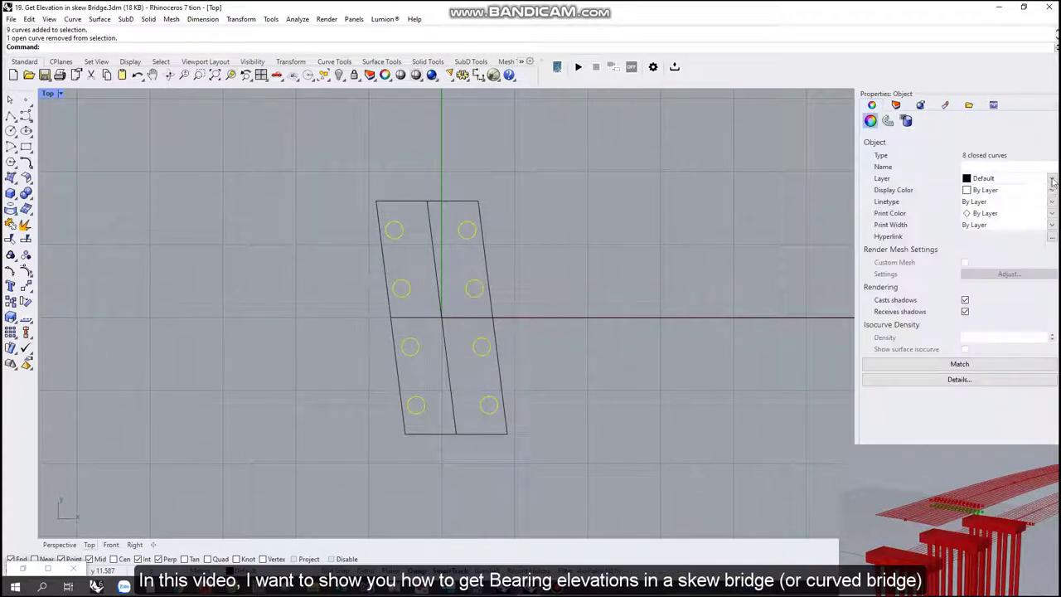
{"action": "left_click", "coordinate": [535, 255]}
Step: Create a layer named 03. Construction line and give it a gold color
{"action": "left_click", "coordinate": [895, 106]}
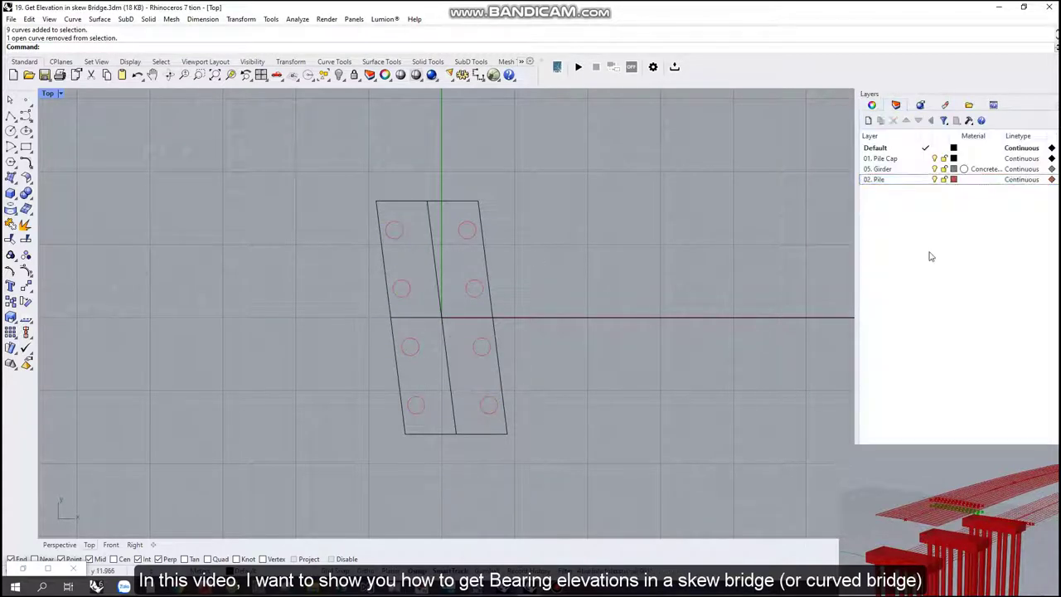
{"action": "left_click", "coordinate": [869, 121]}
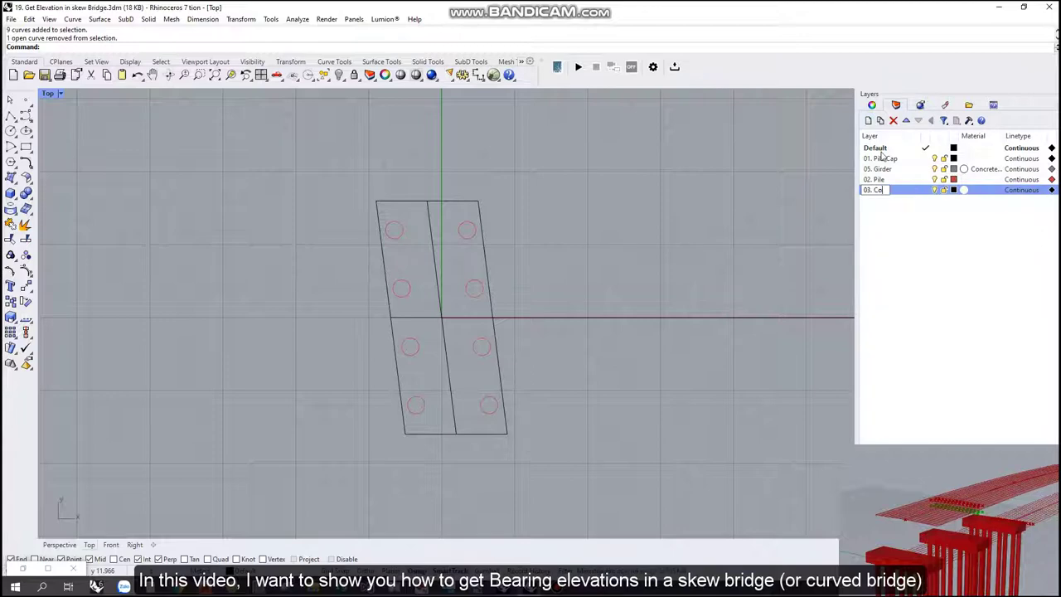
{"action": "left_click", "coordinate": [954, 190]}
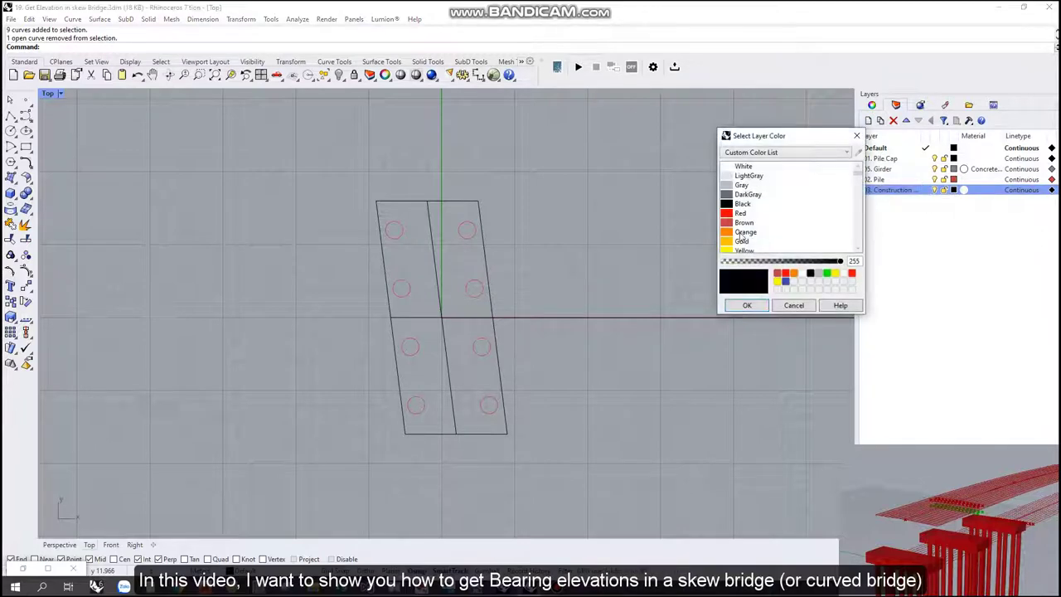
{"action": "left_click", "coordinate": [747, 306]}
Step: Assign the skew centerline, the short horizontal centerline and the long axis line to the 03. Construction line layer
{"action": "left_click", "coordinate": [446, 332]}
{"action": "left_click", "coordinate": [874, 106]}
{"action": "left_click", "coordinate": [1007, 176]}
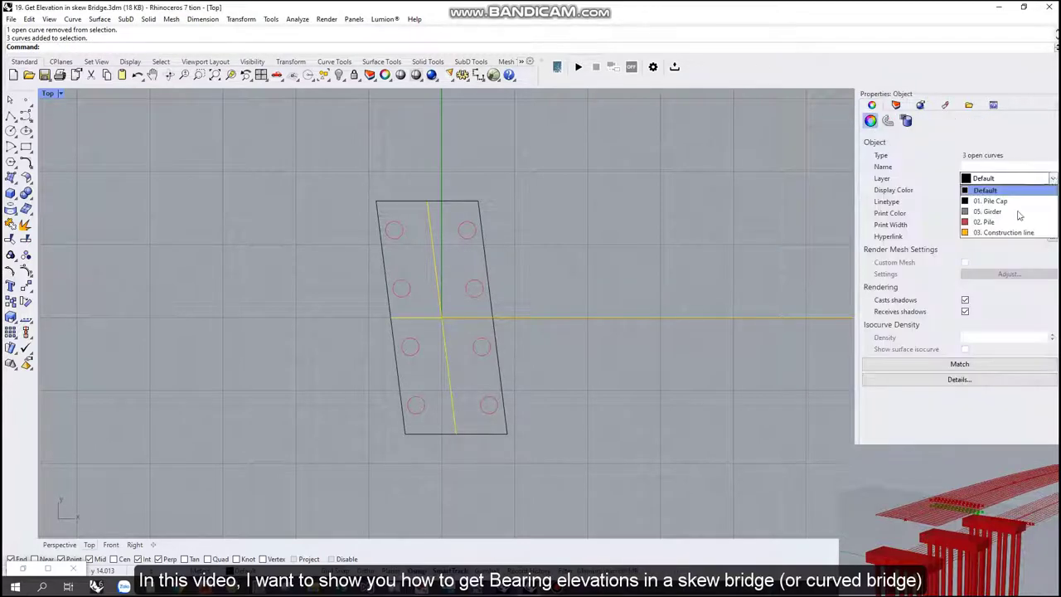
{"action": "left_click", "coordinate": [995, 234]}
{"action": "key", "text": "Escape"}
Step: Rename the Default layer to 00. Red line and set its color to red
{"action": "left_click", "coordinate": [896, 106]}
{"action": "left_click", "coordinate": [886, 149]}
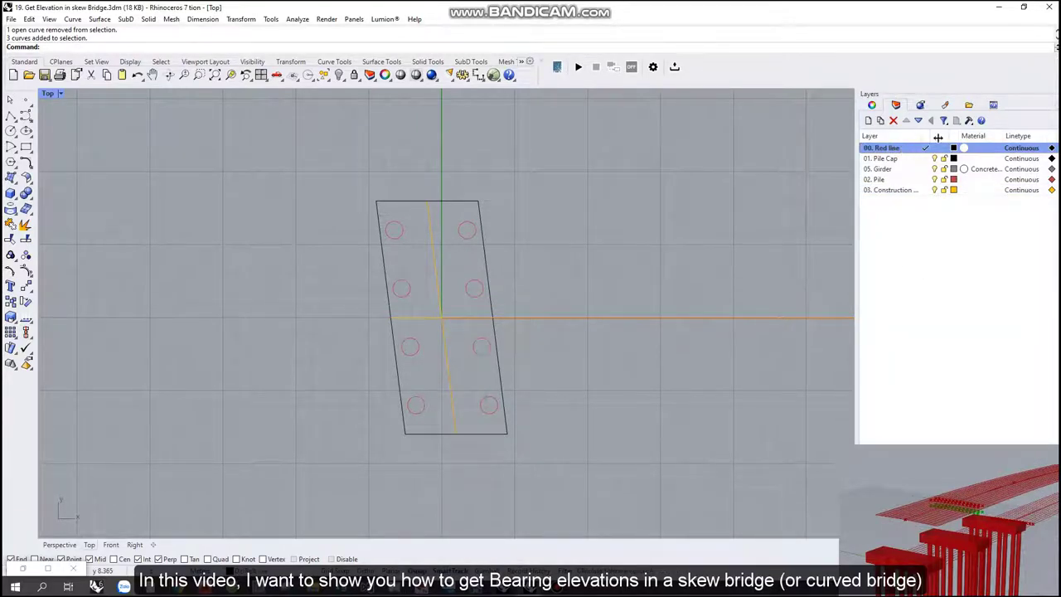
{"action": "left_click", "coordinate": [953, 148]}
{"action": "left_click", "coordinate": [747, 214]}
{"action": "left_click", "coordinate": [747, 304]}
Step: Reassign the long horizontal axis line to the 00. Red line layer
{"action": "left_click", "coordinate": [742, 317]}
{"action": "left_click", "coordinate": [873, 105]}
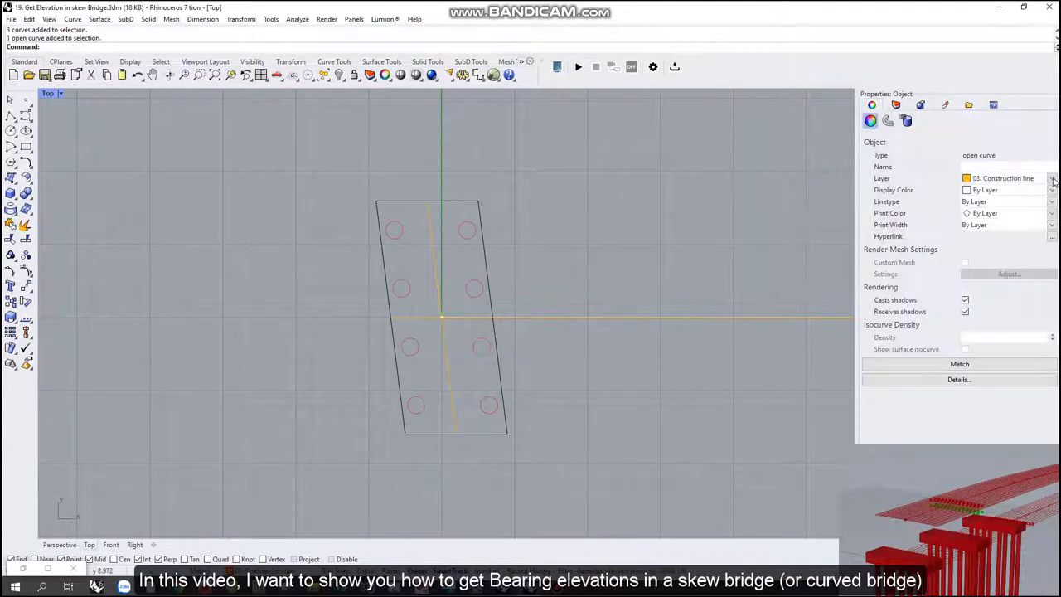
{"action": "left_click", "coordinate": [1054, 181]}
{"action": "left_click", "coordinate": [995, 222]}
{"action": "key", "text": "Escape"}
Step: Move the pile cap plan with its piles and centerlines 35 units along the red line, twice in succession
{"action": "scroll", "coordinate": [404, 228], "scroll_direction": "down", "scroll_amount": 5}
{"action": "left_click_drag", "start_coordinate": [350, 175], "coordinate": [478, 325]}
{"action": "left_click", "coordinate": [441, 182]}
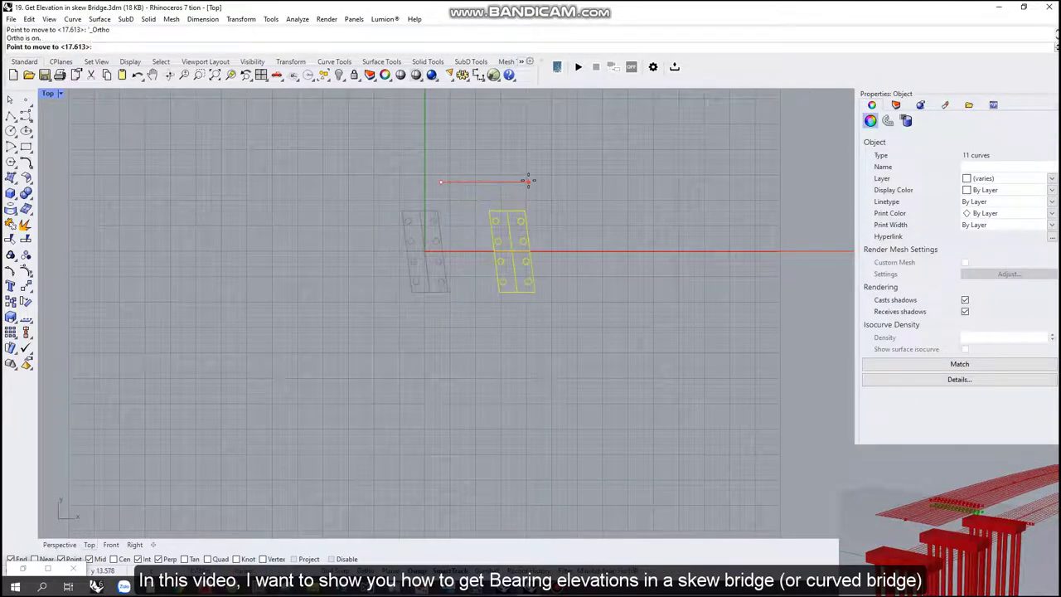
{"action": "type", "text": "35"}
{"action": "key", "text": "Return"}
{"action": "scroll", "coordinate": [630, 178], "scroll_direction": "down", "scroll_amount": 3}
{"action": "key", "text": "Return"}
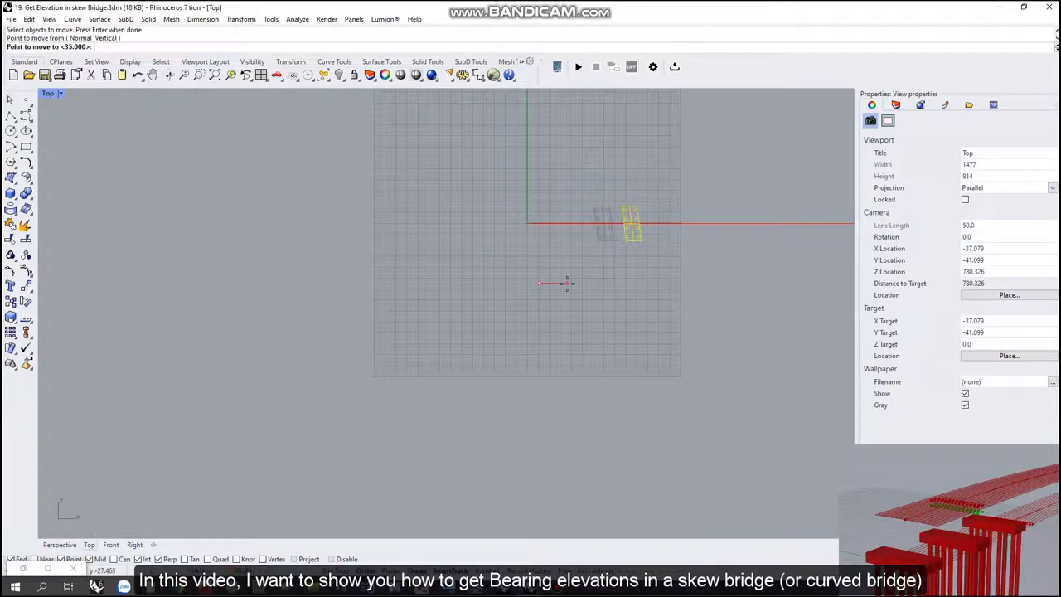
{"action": "scroll", "coordinate": [698, 266], "scroll_direction": "up", "scroll_amount": 2}
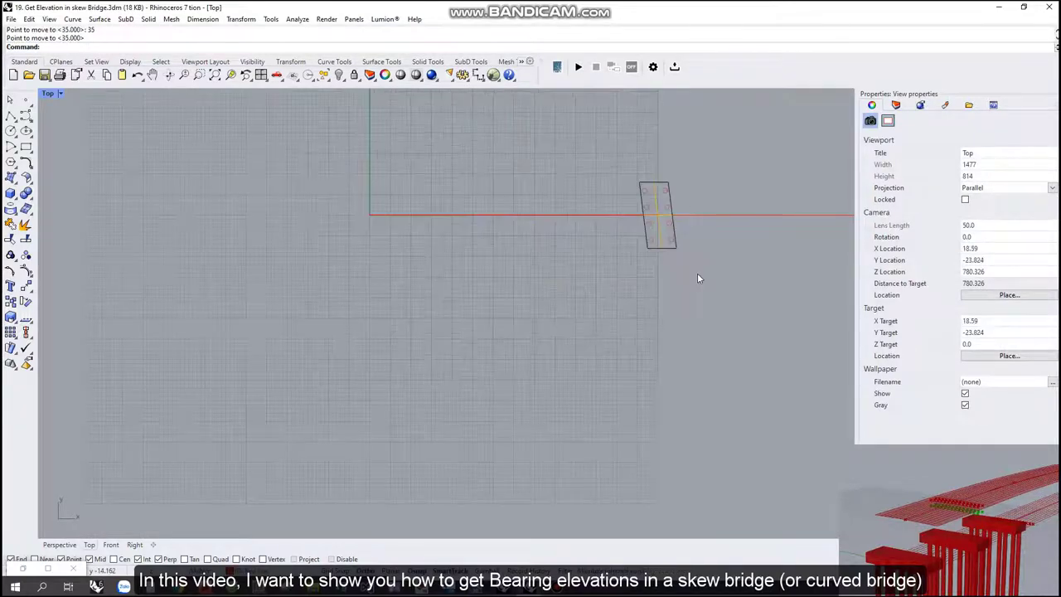
Step: Copy the pile cap plan back along the red line, halfway toward the line's start
{"action": "type", "text": "copy"}
{"action": "key", "text": "Return"}
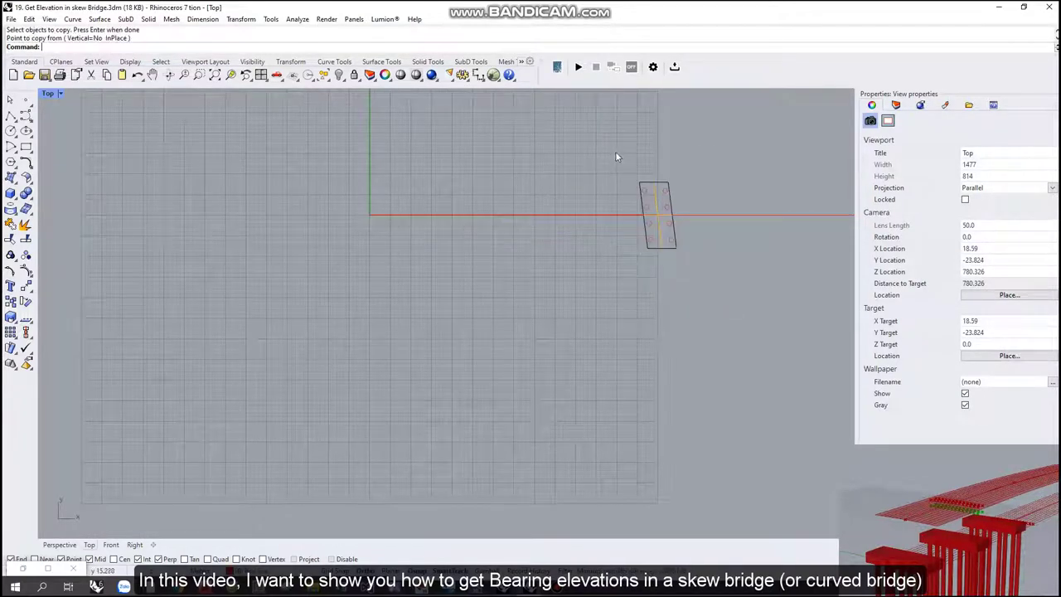
{"action": "left_click", "coordinate": [718, 267]}
{"action": "scroll", "coordinate": [506, 181], "scroll_direction": "up", "scroll_amount": 2}
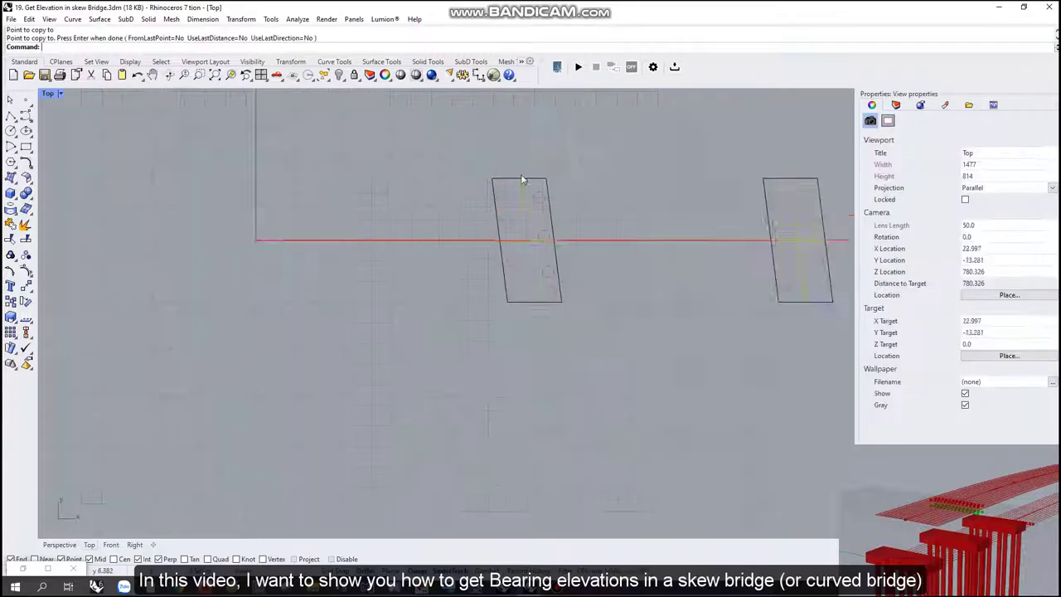
Step: Copy the left pile cap's skew centerline 1.05 units toward its right edge
{"action": "scroll", "coordinate": [524, 211], "scroll_direction": "up", "scroll_amount": 4}
{"action": "key", "text": "Escape"}
{"action": "left_click", "coordinate": [531, 260]}
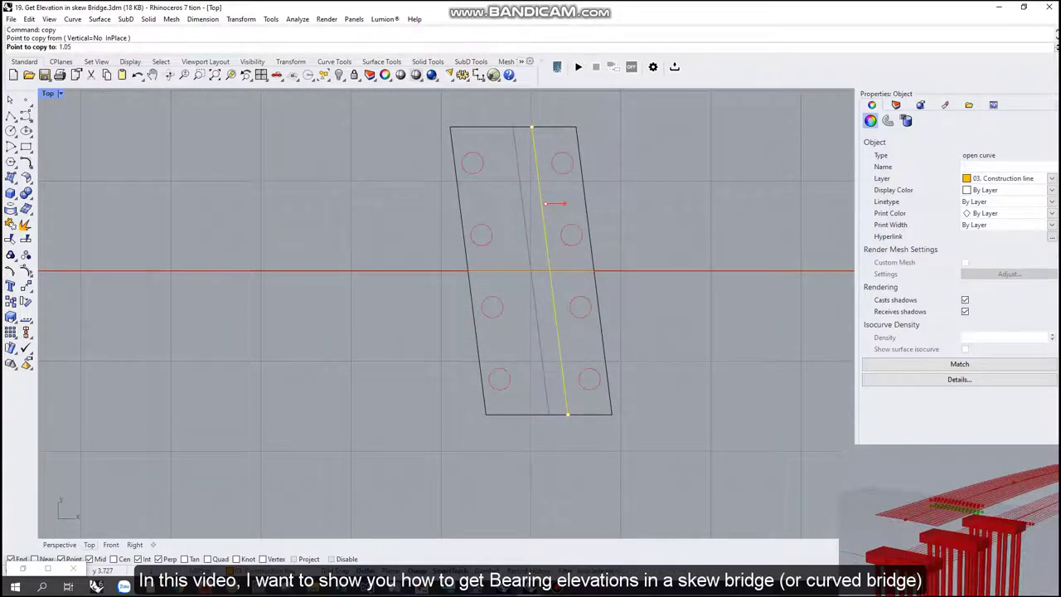
{"action": "scroll", "coordinate": [675, 215], "scroll_direction": "down", "scroll_amount": 5}
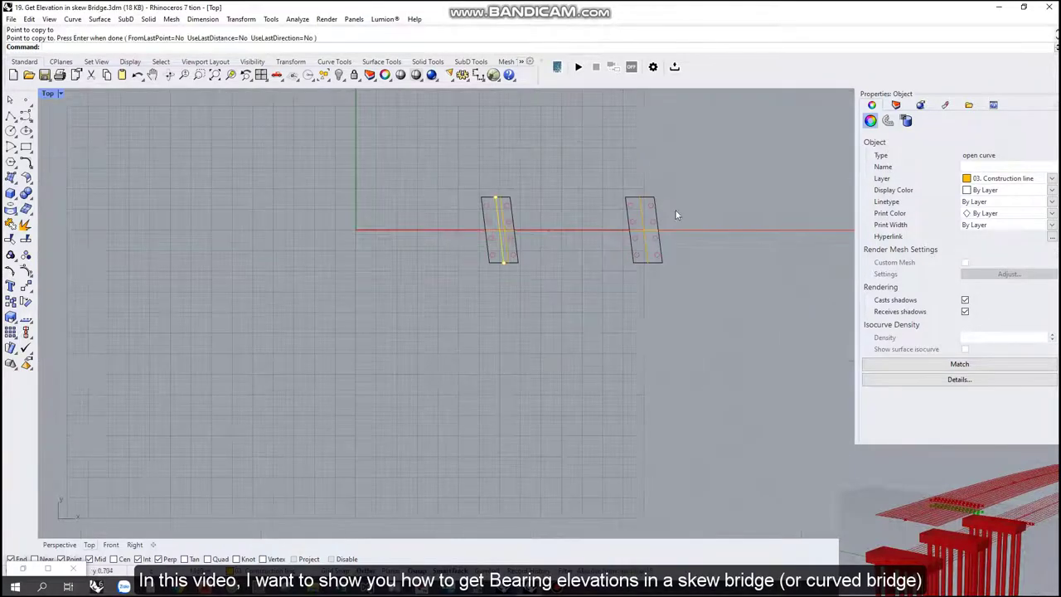
Step: Copy the right pile cap's skew centerline 1.1 units toward its left edge
{"action": "scroll", "coordinate": [575, 242], "scroll_direction": "up", "scroll_amount": 4}
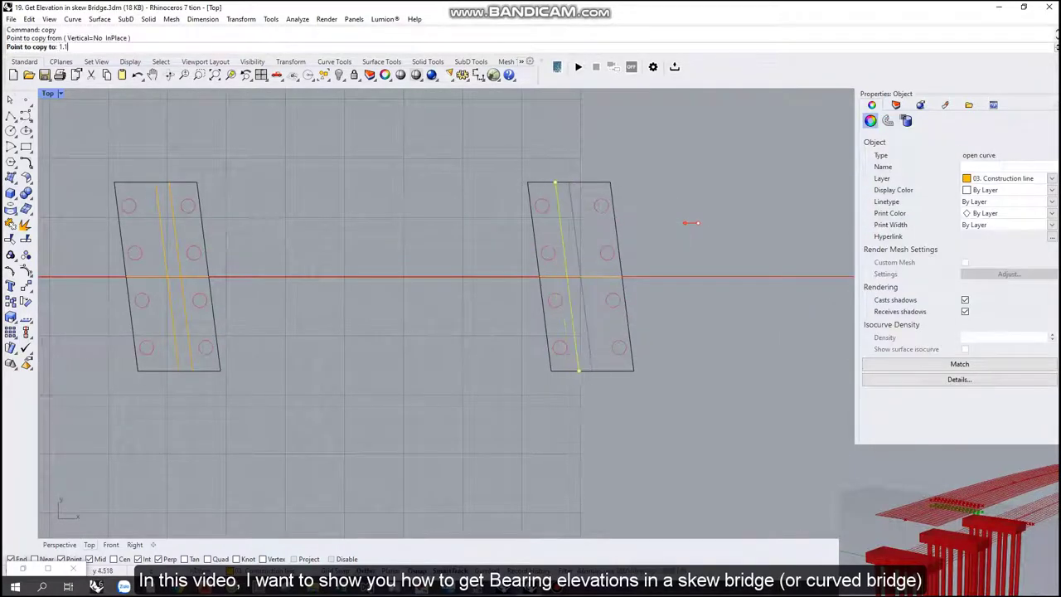
{"action": "left_click", "coordinate": [658, 214]}
{"action": "key", "text": "Escape"}
{"action": "scroll", "coordinate": [656, 240], "scroll_direction": "up", "scroll_amount": 2}
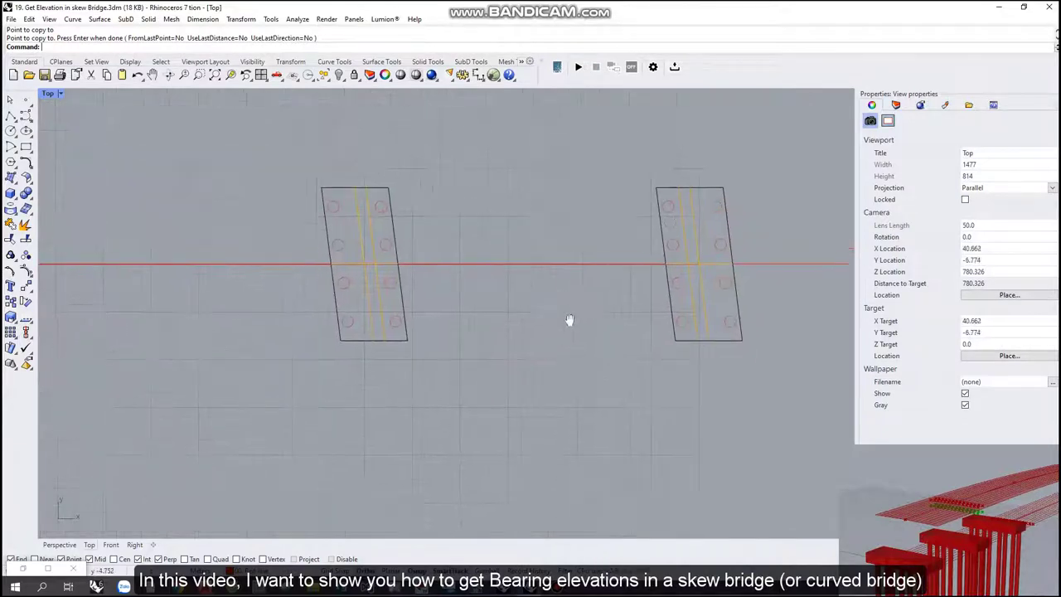
Step: In Grasshopper, add a Curve parameter named Red line and reference the long red axis line in it
{"action": "scroll", "coordinate": [569, 318], "scroll_direction": "down", "scroll_amount": 2}
{"action": "right_click_drag", "start_coordinate": [534, 448], "coordinate": [308, 391]}
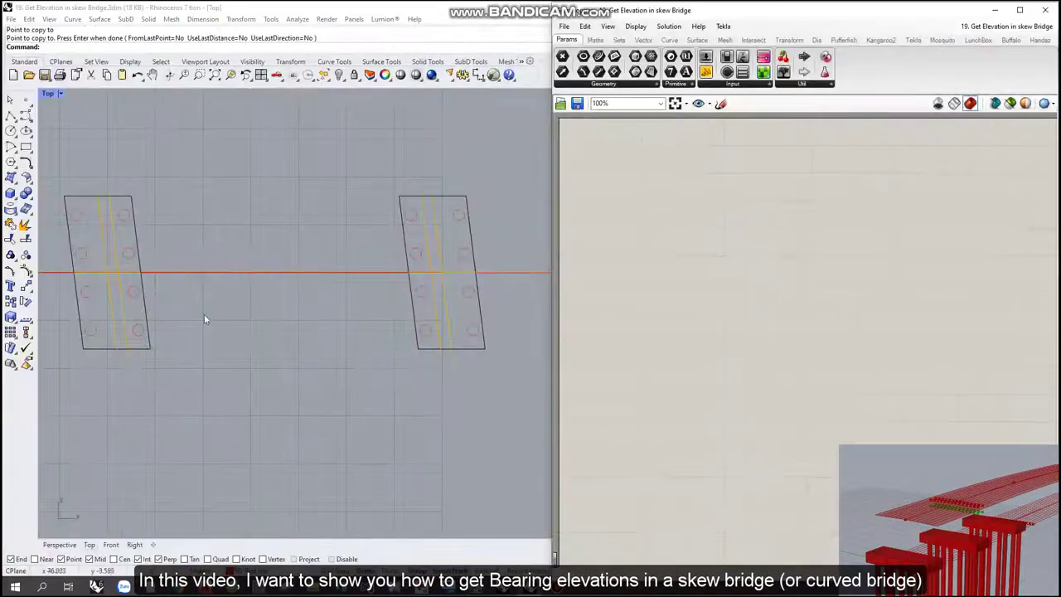
{"action": "scroll", "coordinate": [206, 320], "scroll_direction": "down", "scroll_amount": 2}
{"action": "double_click", "coordinate": [644, 208]}
{"action": "type", "text": "curve"}
{"action": "key", "text": "Return"}
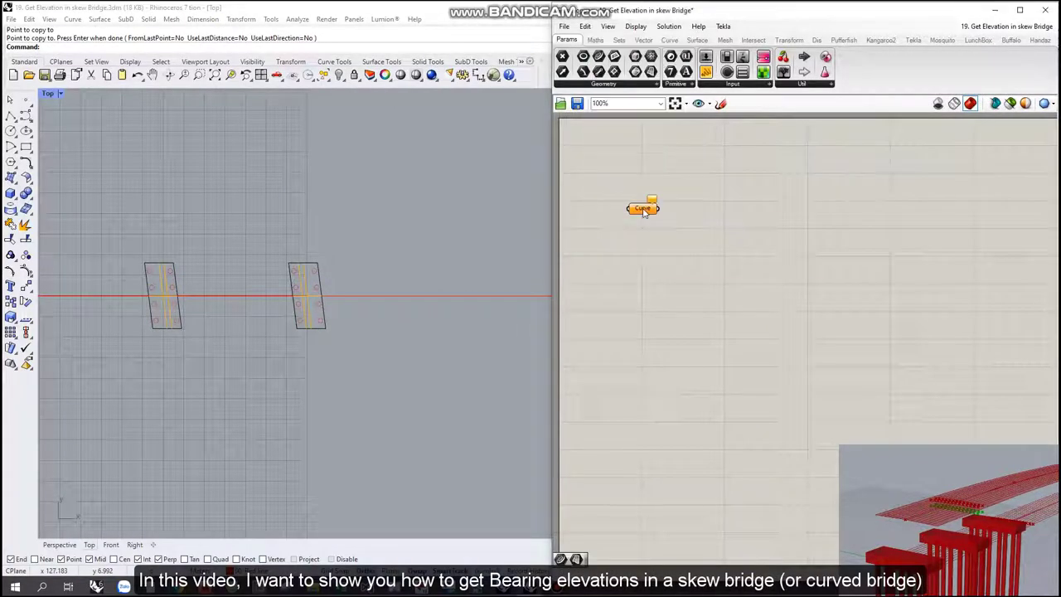
{"action": "right_click", "coordinate": [645, 210]}
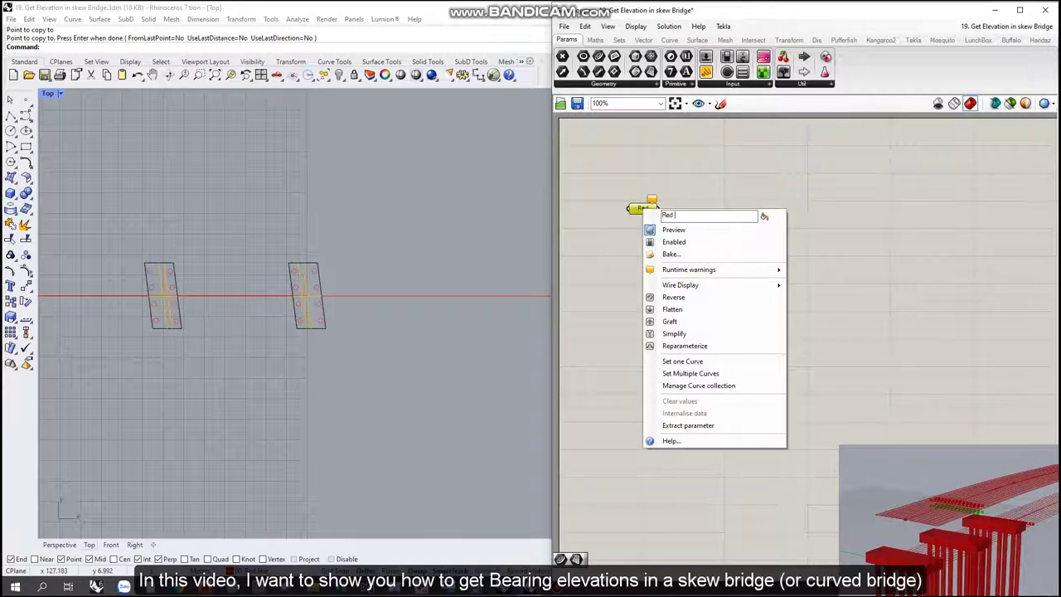
{"action": "key", "text": "Return"}
{"action": "right_click", "coordinate": [645, 211]}
{"action": "left_click", "coordinate": [683, 361]}
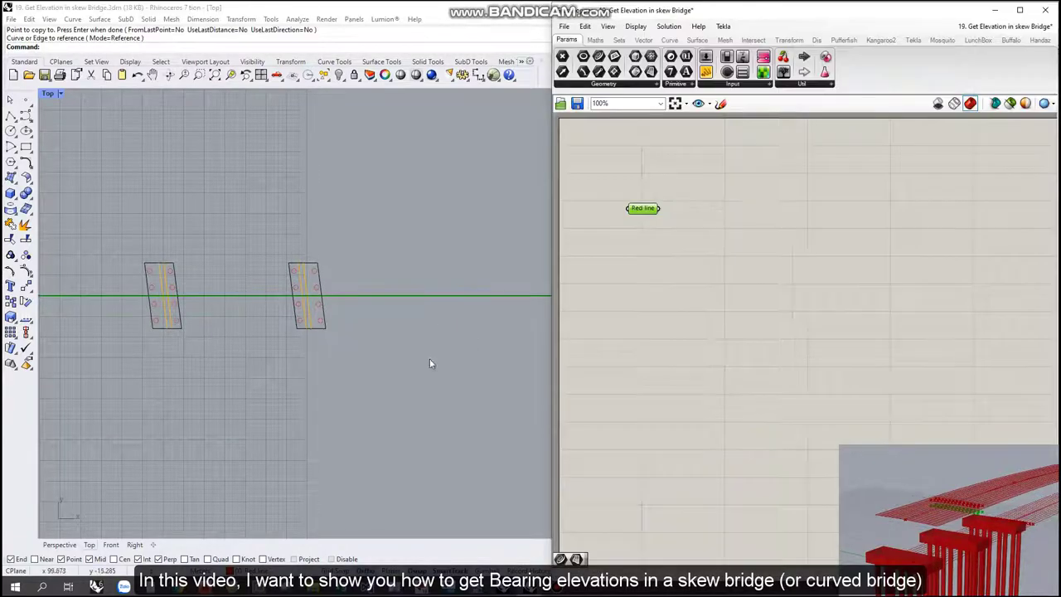
Step: Add a decimal number slider ranging from 0 to 100 and name it Elevation (m)
{"action": "double_click", "coordinate": [737, 256]}
{"action": "type", "text": "0<"}
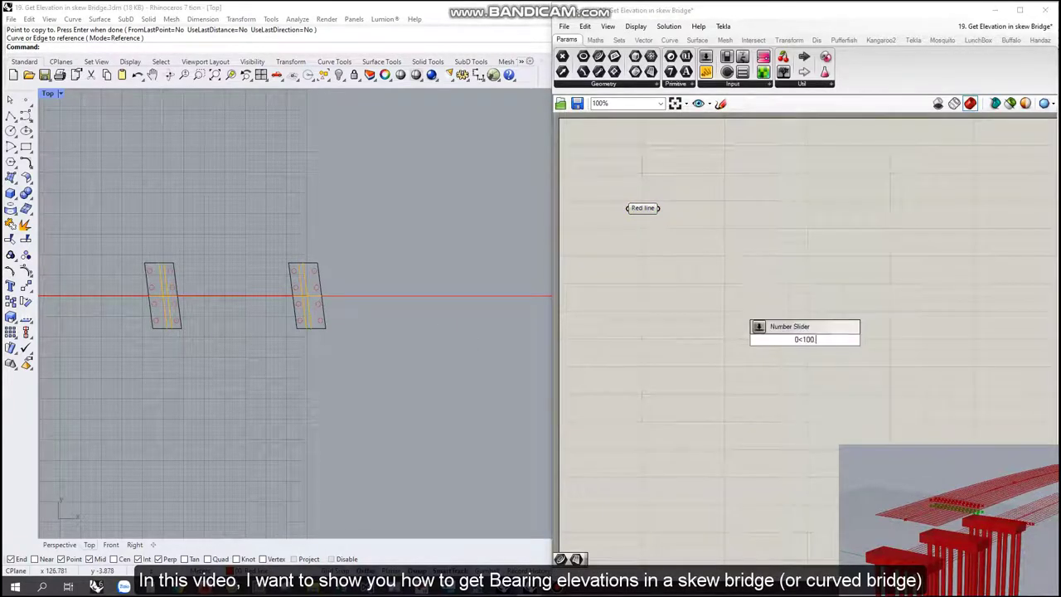
{"action": "type", "text": "100"}
{"action": "key", "text": "Return"}
{"action": "right_click", "coordinate": [713, 241]}
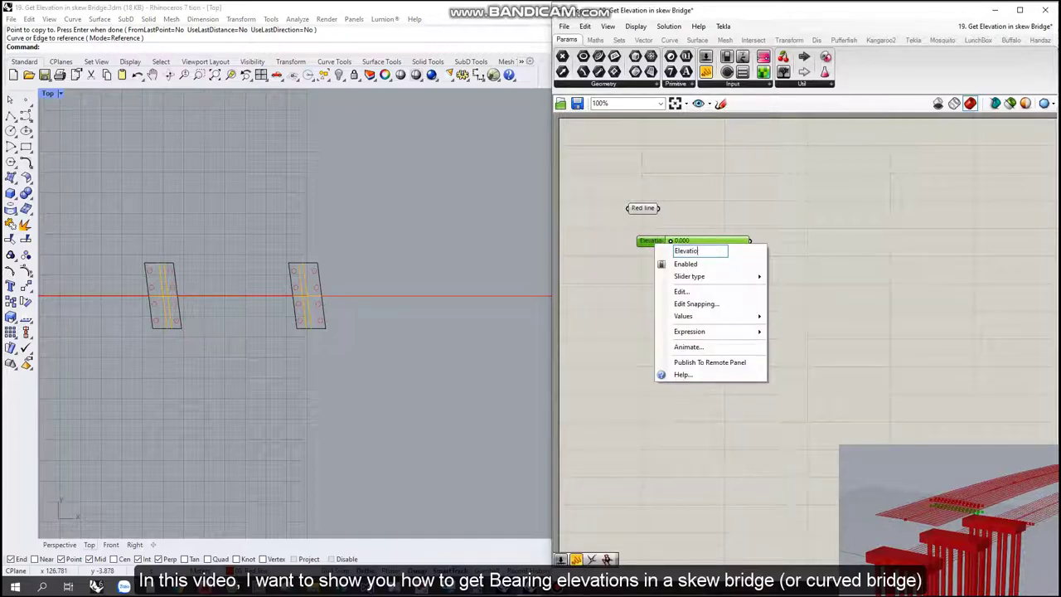
{"action": "type", "text": "Elevation (m)"}
{"action": "key", "text": "Return"}
Step: Add Move and Unit Z components, feeding Red line into Move's Geometry and the unit vector into its Motion
{"action": "double_click", "coordinate": [801, 332]}
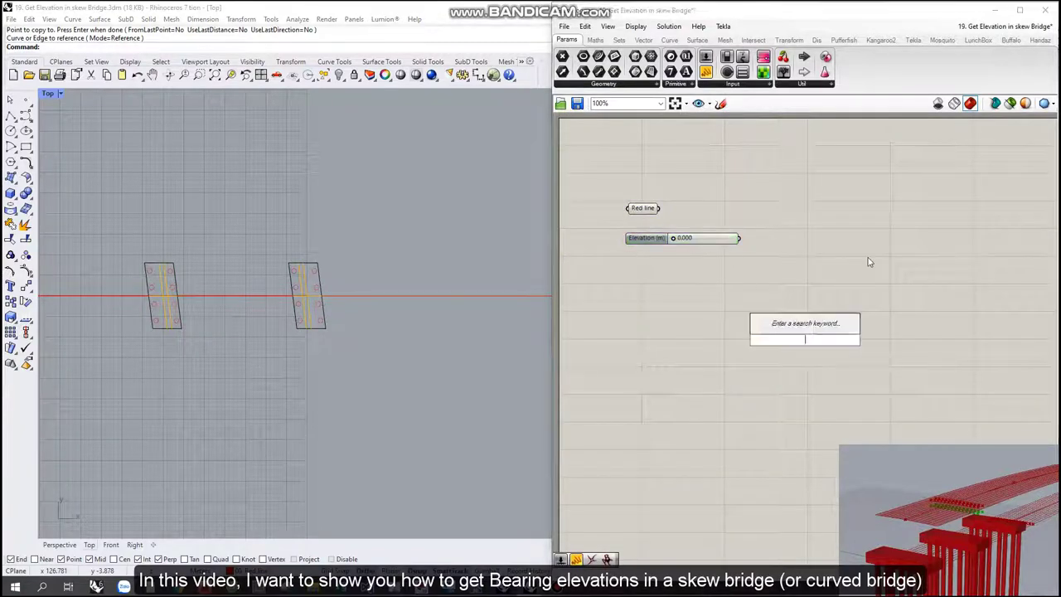
{"action": "type", "text": "move"}
{"action": "key", "text": "Return"}
{"action": "double_click", "coordinate": [767, 272]}
{"action": "type", "text": "unit z"}
{"action": "key", "text": "Return"}
{"action": "left_click_drag", "start_coordinate": [769, 268], "coordinate": [766, 262]}
{"action": "left_click_drag", "start_coordinate": [804, 340], "coordinate": [841, 217]}
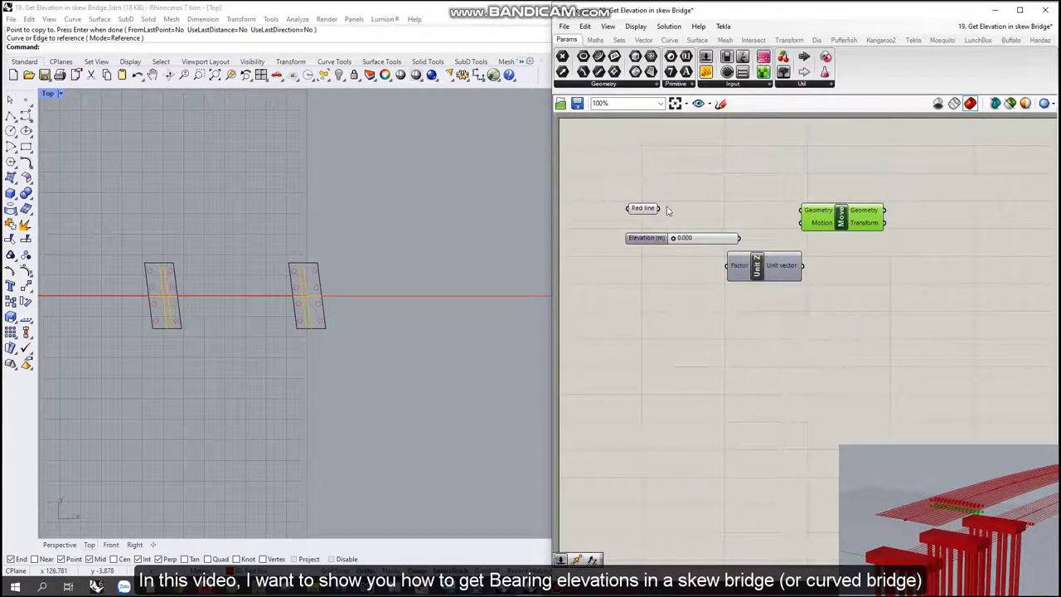
Step: Show the model in Perspective, connect the Elevation slider to Unit Z's Factor and set it to 12.11
{"action": "left_click", "coordinate": [269, 373]}
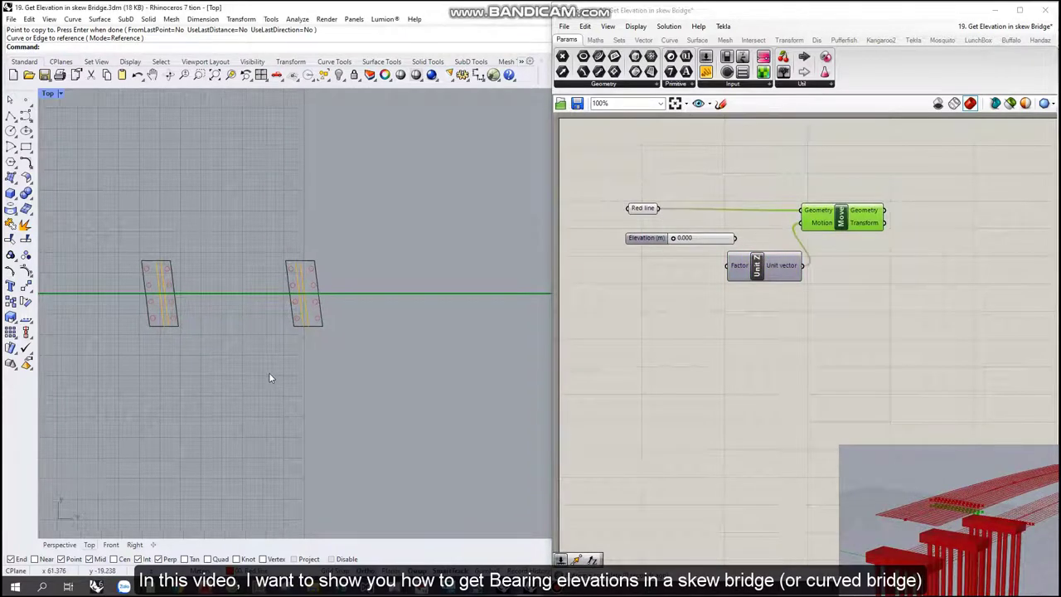
{"action": "key", "text": "ctrl+F4"}
{"action": "scroll", "coordinate": [769, 249], "scroll_direction": "up", "scroll_amount": 3}
{"action": "scroll", "coordinate": [770, 259], "scroll_direction": "down", "scroll_amount": 1}
{"action": "left_click", "coordinate": [756, 286]}
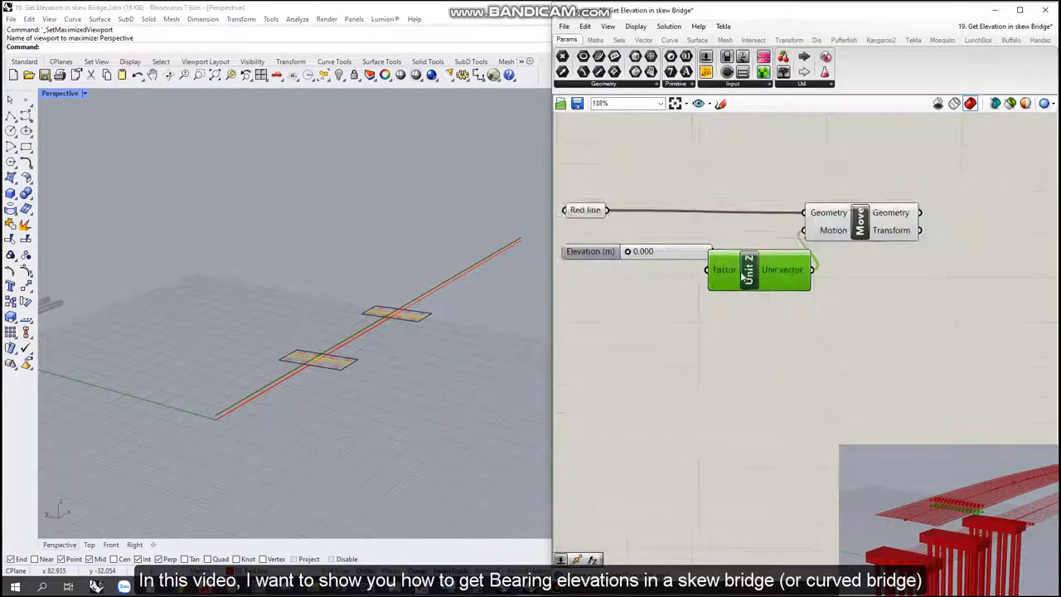
{"action": "left_click_drag", "start_coordinate": [771, 282], "coordinate": [800, 282]}
{"action": "left_click", "coordinate": [669, 253]}
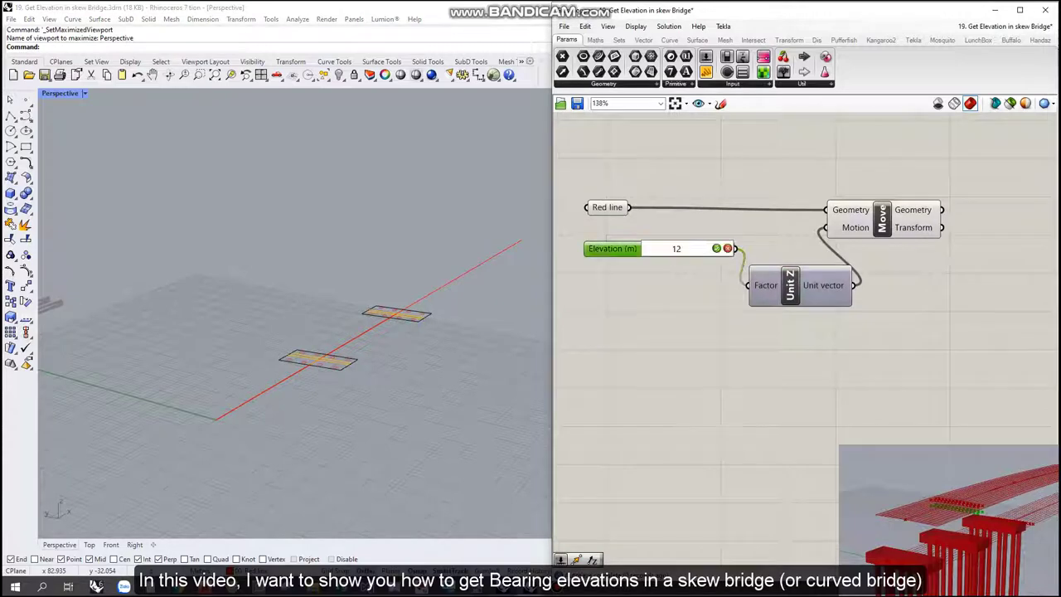
{"action": "left_click_drag", "start_coordinate": [717, 248], "coordinate": [720, 248]}
{"action": "left_click", "coordinate": [883, 218]}
Step: Add a Point On Curve component at 0.500 on the raised line from Move's Geometry output
{"action": "right_click_drag", "start_coordinate": [904, 315], "coordinate": [794, 335]}
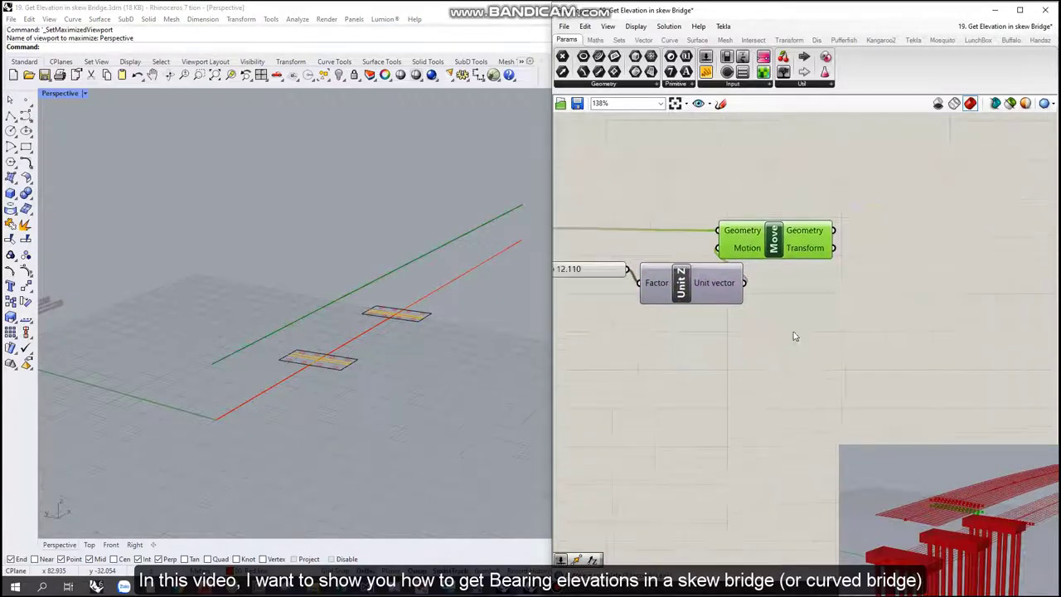
{"action": "double_click", "coordinate": [803, 338]}
{"action": "type", "text": "point on"}
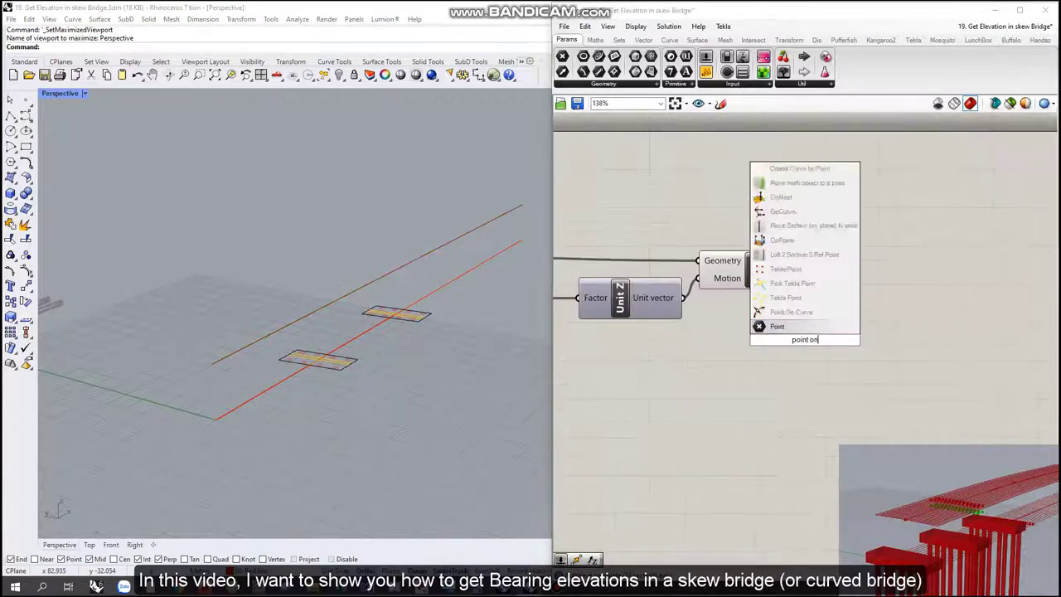
{"action": "type", "text": " curve"}
{"action": "key", "text": "Return"}
{"action": "left_click_drag", "start_coordinate": [805, 339], "coordinate": [878, 262]}
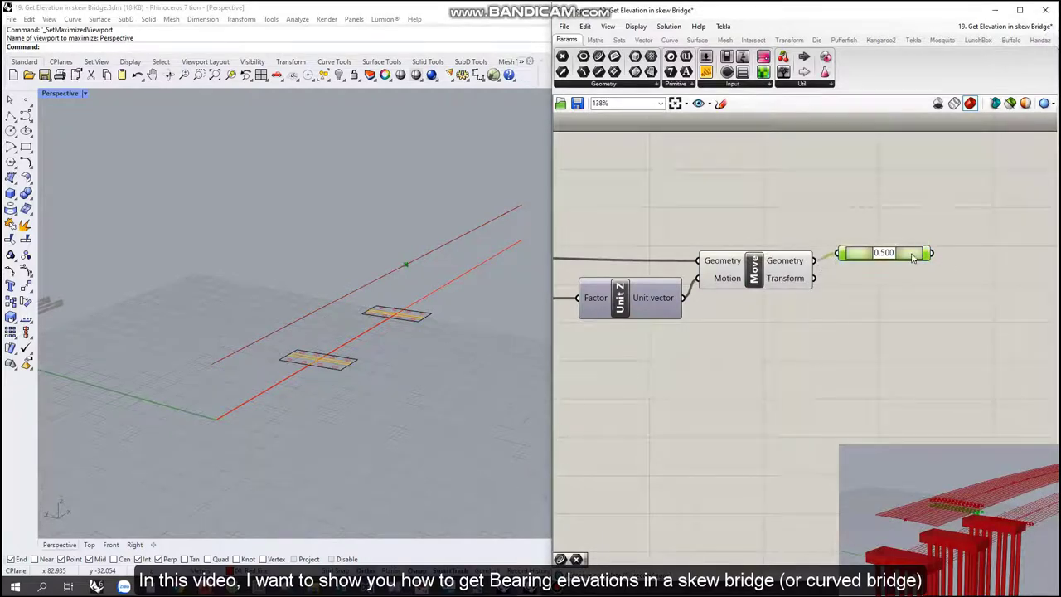
Step: Add a second Move with a Unit Z motion and use it to raise the curve midpoint
{"action": "right_click_drag", "start_coordinate": [913, 258], "coordinate": [785, 296]}
{"action": "double_click", "coordinate": [804, 340]}
{"action": "type", "text": "z"}
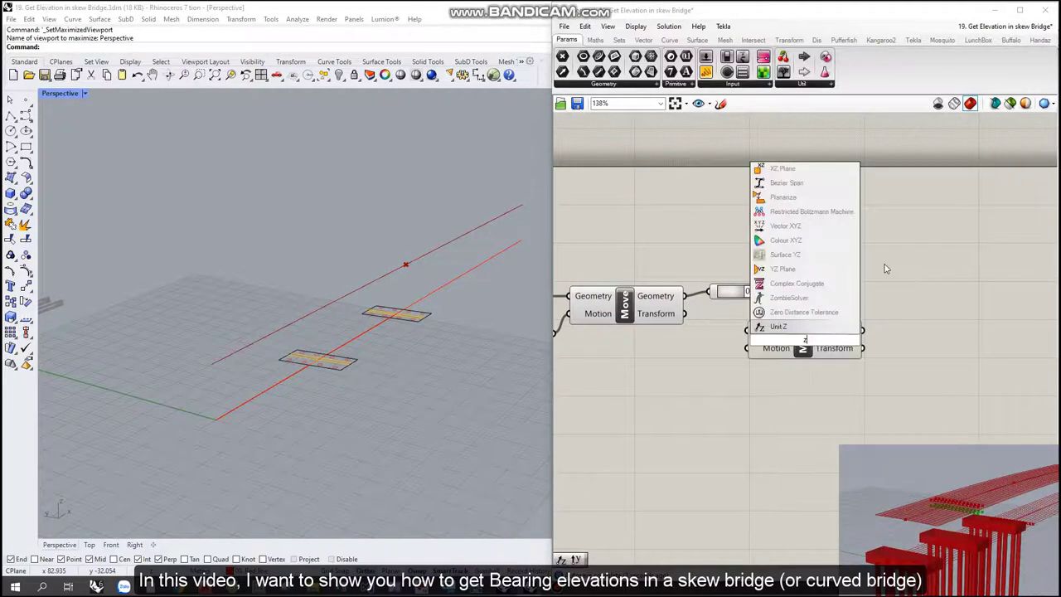
{"action": "key", "text": "Return"}
{"action": "left_click_drag", "start_coordinate": [722, 379], "coordinate": [764, 353]}
{"action": "left_click", "coordinate": [683, 348]}
{"action": "right_click_drag", "start_coordinate": [819, 322], "coordinate": [886, 295]}
Step: Add a number slider with value 5.000 and connect it to the second Unit Z's Factor
{"action": "double_click", "coordinate": [806, 330]}
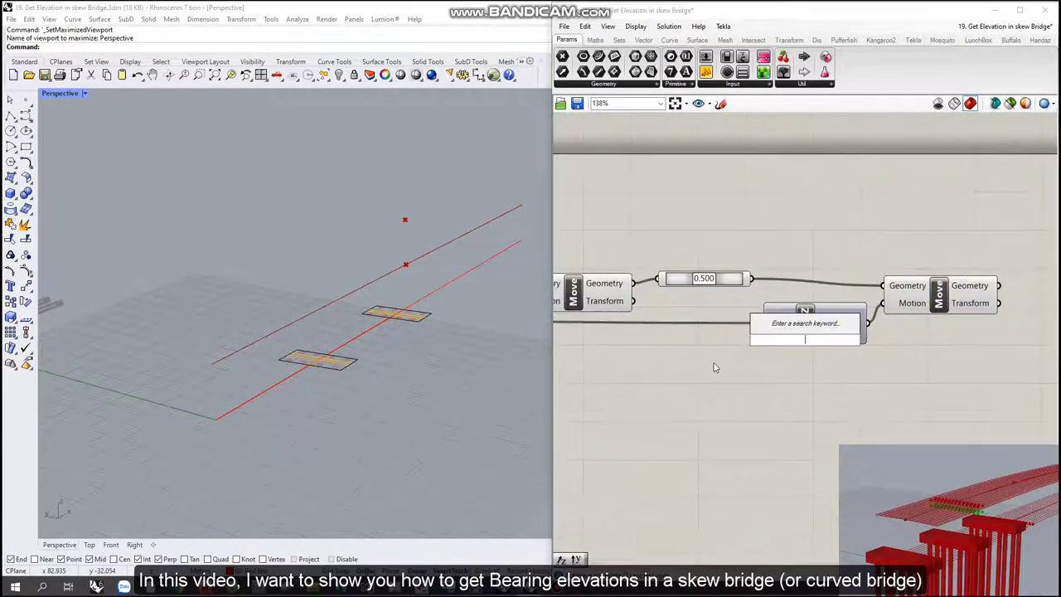
{"action": "type", "text": "5.00"}
{"action": "key", "text": "Return"}
{"action": "left_click_drag", "start_coordinate": [756, 350], "coordinate": [640, 350]}
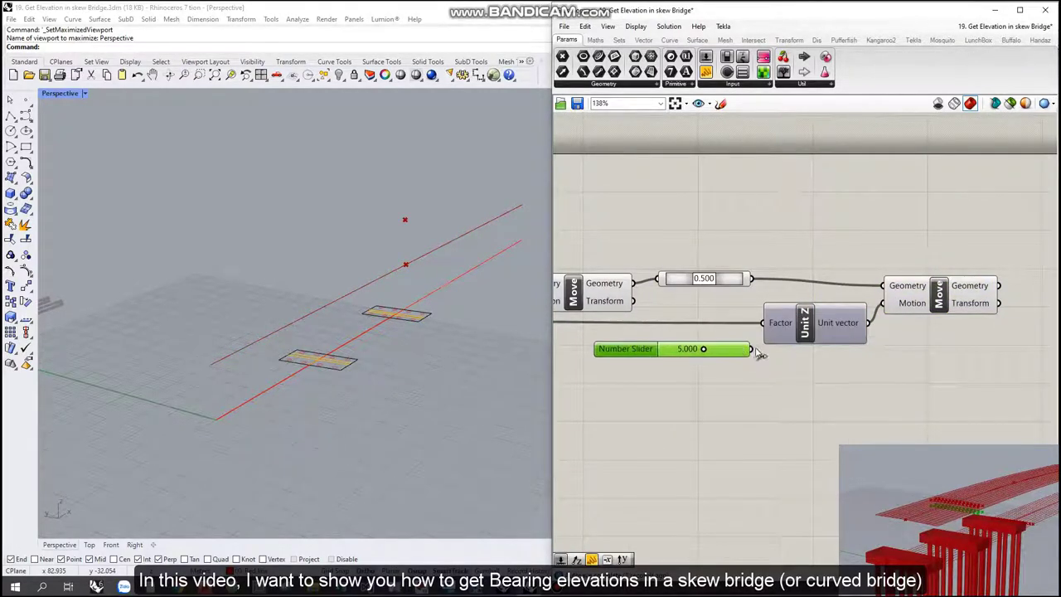
{"action": "right_click_drag", "start_coordinate": [901, 297], "coordinate": [1008, 317]}
Step: Hide the preview of the unraised midpoint and set its vertical offset slider to 2.500
{"action": "left_click", "coordinate": [679, 312]}
{"action": "middle_click", "coordinate": [699, 248]}
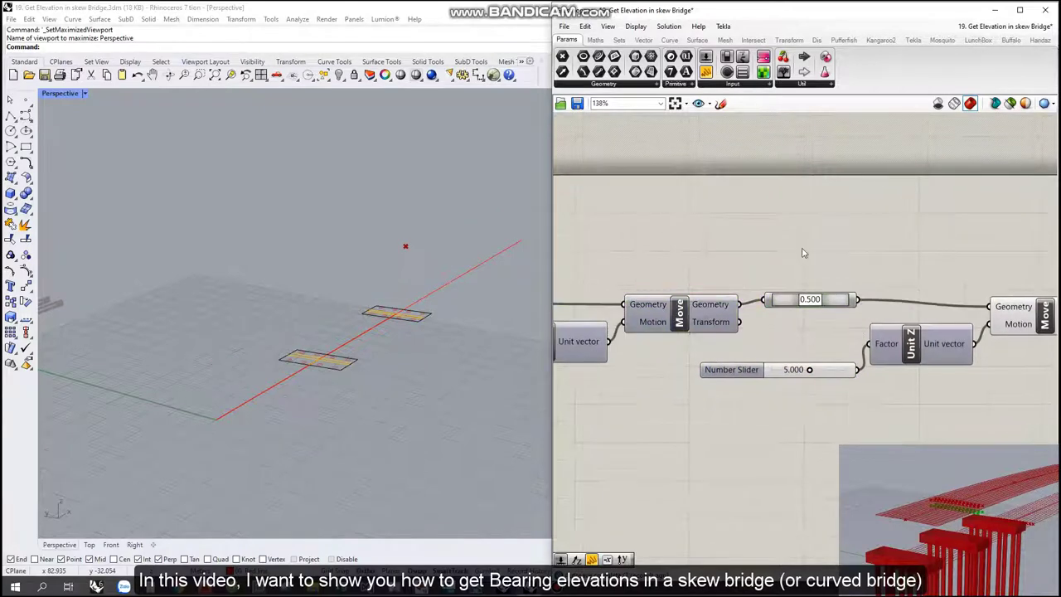
{"action": "middle_click", "coordinate": [711, 305]}
{"action": "left_click", "coordinate": [733, 284]}
{"action": "right_click_drag", "start_coordinate": [734, 285], "coordinate": [659, 281]}
{"action": "double_click", "coordinate": [722, 367]}
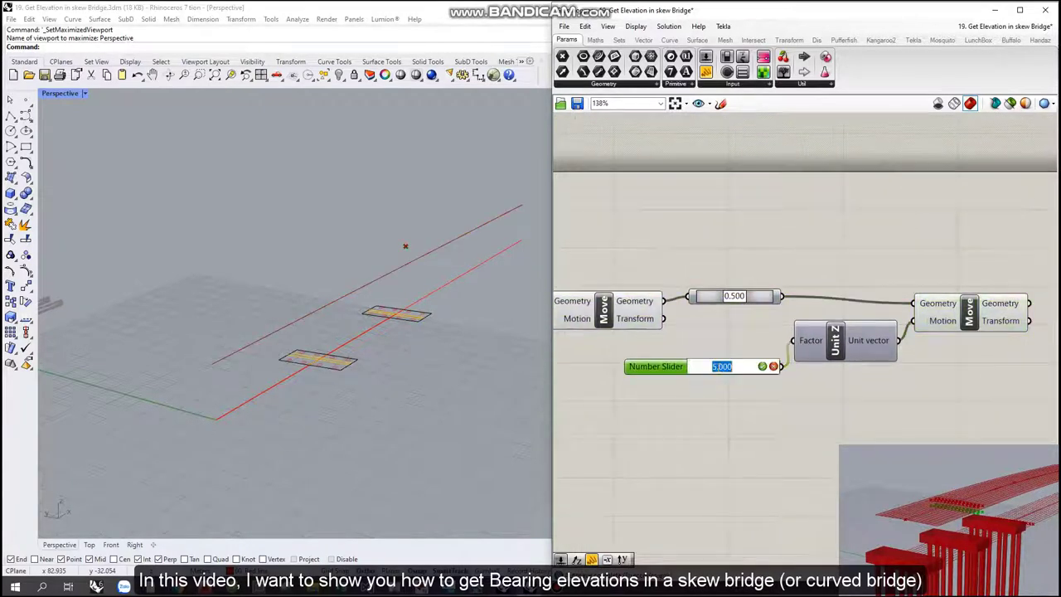
{"action": "scroll", "coordinate": [719, 371], "scroll_direction": "down", "scroll_amount": 2}
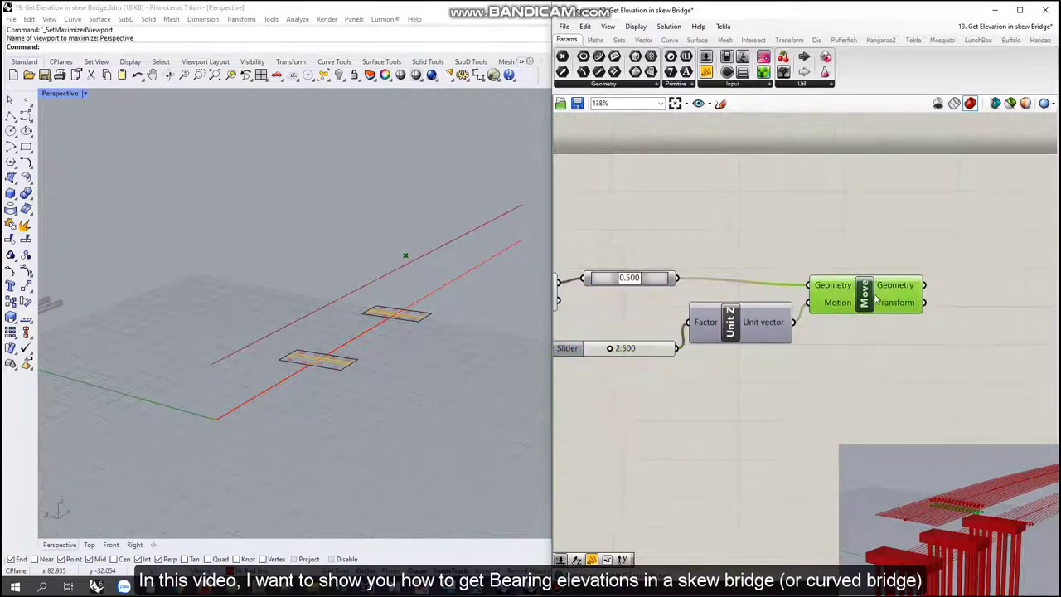
Step: Add an End Points component and connect the raised line to its Curve input
{"action": "double_click", "coordinate": [796, 340]}
{"action": "type", "text": "end"}
{"action": "key", "text": "Return"}
{"action": "scroll", "coordinate": [746, 421], "scroll_direction": "down", "scroll_amount": 2}
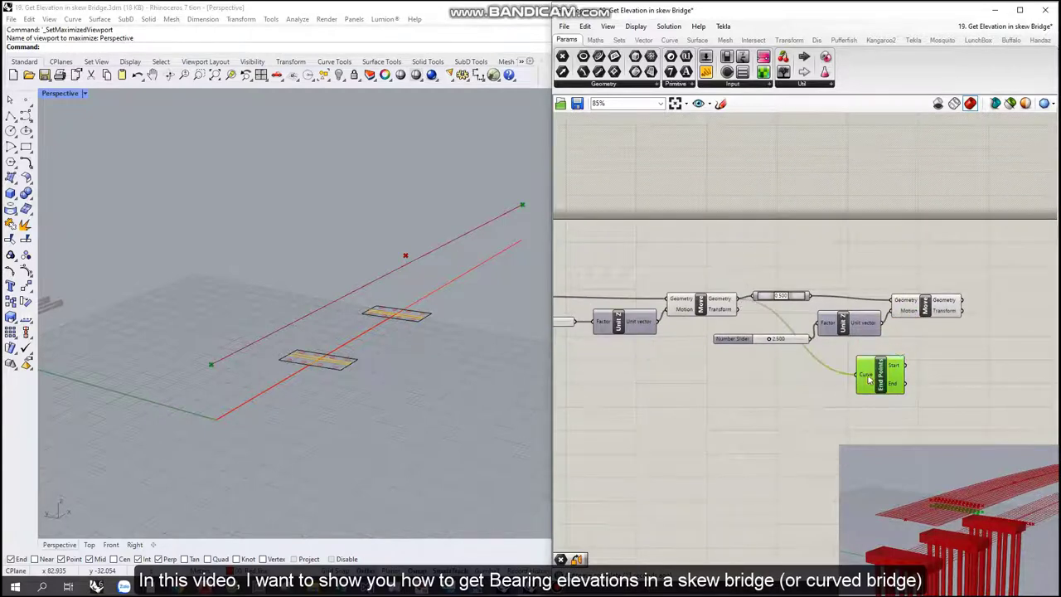
Step: Add a three-branch Entwine combining the start point, the raised midpoint and the end point in that order
{"action": "right_click_drag", "start_coordinate": [869, 379], "coordinate": [880, 357]}
{"action": "double_click", "coordinate": [881, 360]}
{"action": "type", "text": "entw"}
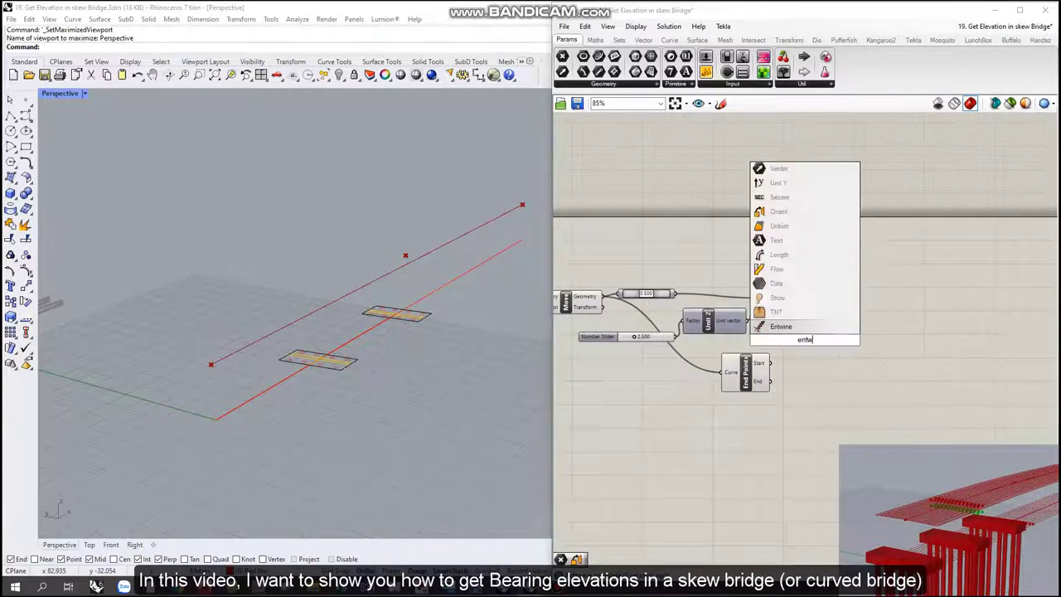
{"action": "key", "text": "Return"}
{"action": "left_click_drag", "start_coordinate": [711, 307], "coordinate": [817, 324]}
{"action": "scroll", "coordinate": [809, 356], "scroll_direction": "up", "scroll_amount": 3}
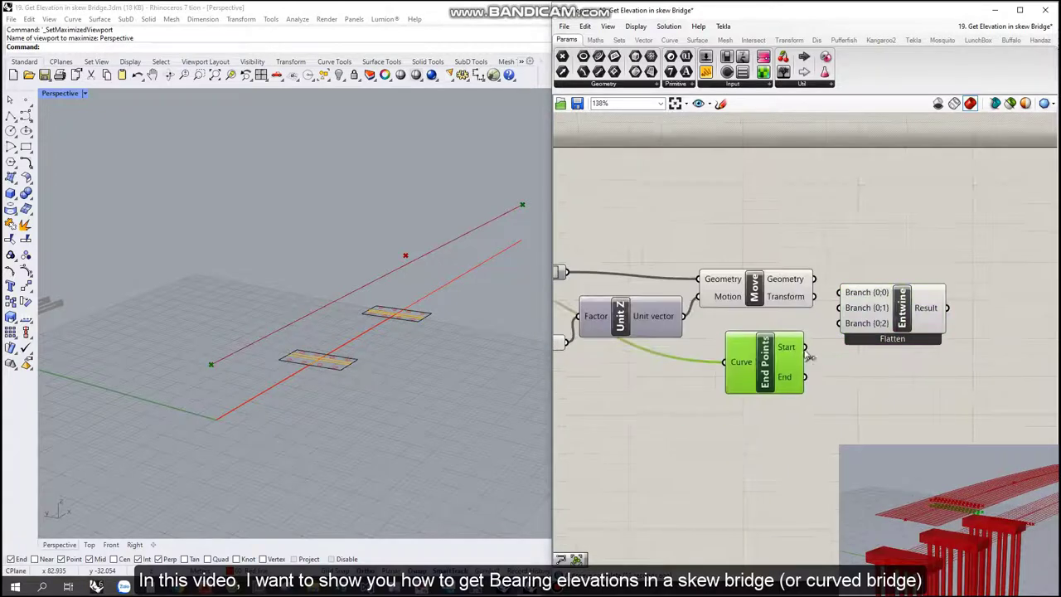
Step: Add a PolyLine component fed by the Entwine result and flatten its Vertices input
{"action": "right_click_drag", "start_coordinate": [1002, 306], "coordinate": [822, 324]}
{"action": "double_click", "coordinate": [822, 324]}
{"action": "type", "text": "polyli"}
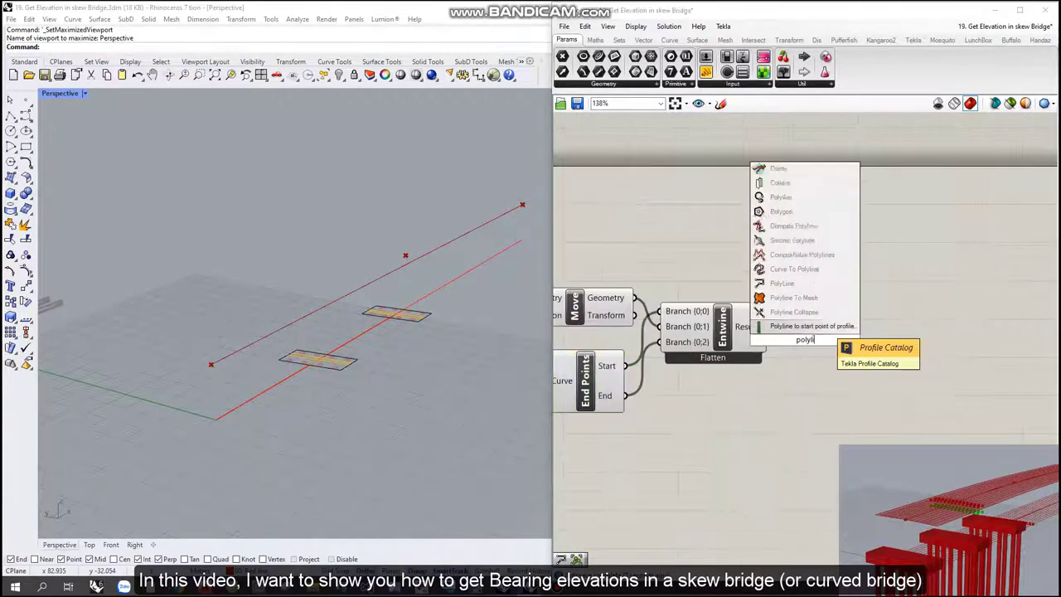
{"action": "key", "text": "Return"}
{"action": "left_click_drag", "start_coordinate": [768, 326], "coordinate": [812, 324]}
{"action": "right_click", "coordinate": [827, 322]}
{"action": "left_click", "coordinate": [871, 415]}
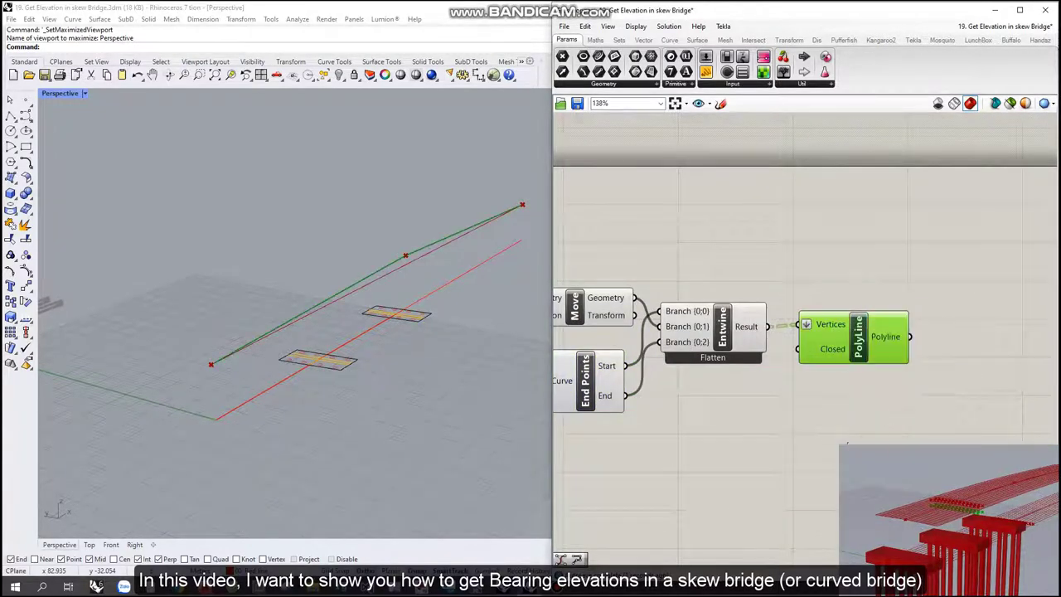
Step: Add a Fillet component and connect the polyline to its Curve input
{"action": "right_click_drag", "start_coordinate": [1023, 360], "coordinate": [829, 379]}
{"action": "double_click", "coordinate": [805, 339]}
{"action": "type", "text": "fil"}
{"action": "left_click", "coordinate": [777, 326]}
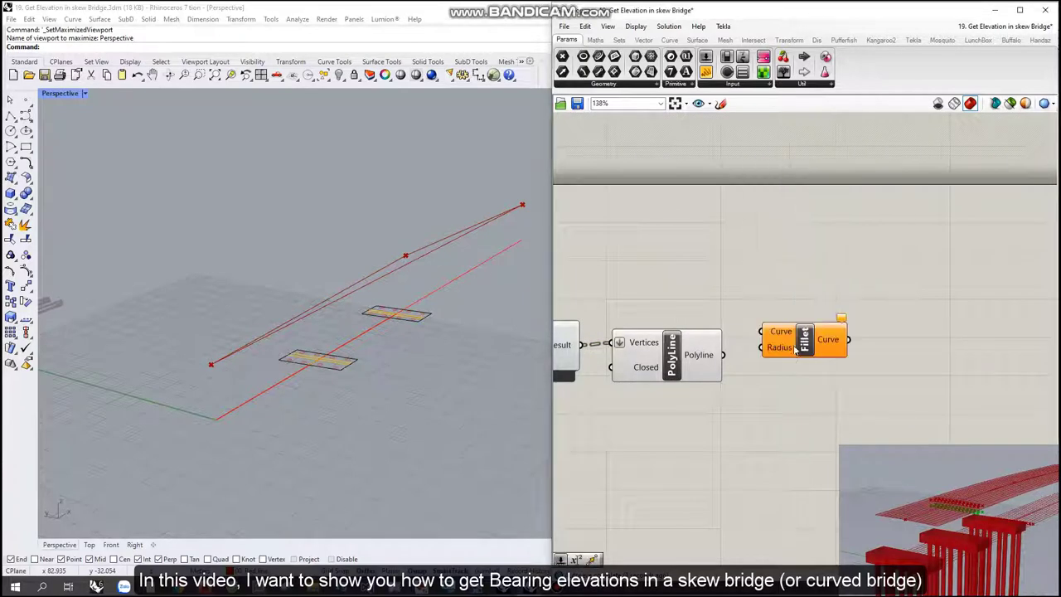
{"action": "left_click_drag", "start_coordinate": [722, 354], "coordinate": [763, 346]}
Step: Add an integer number slider from 0 to 1000 and name it Bendind Radius (m)
{"action": "right_click_drag", "start_coordinate": [667, 464], "coordinate": [784, 375]}
{"action": "double_click", "coordinate": [784, 375]}
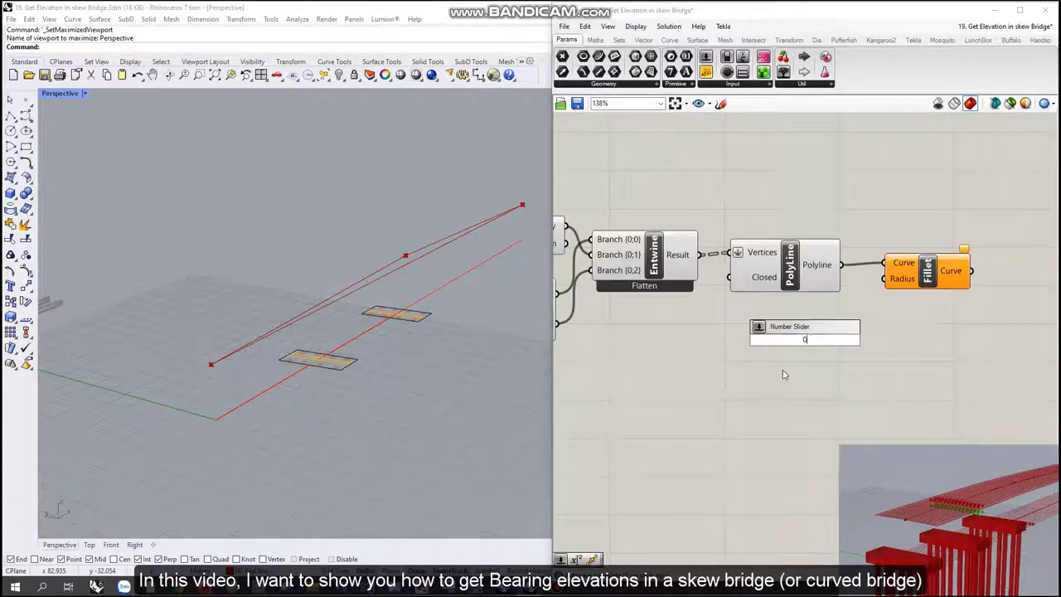
{"action": "right_click", "coordinate": [771, 342]}
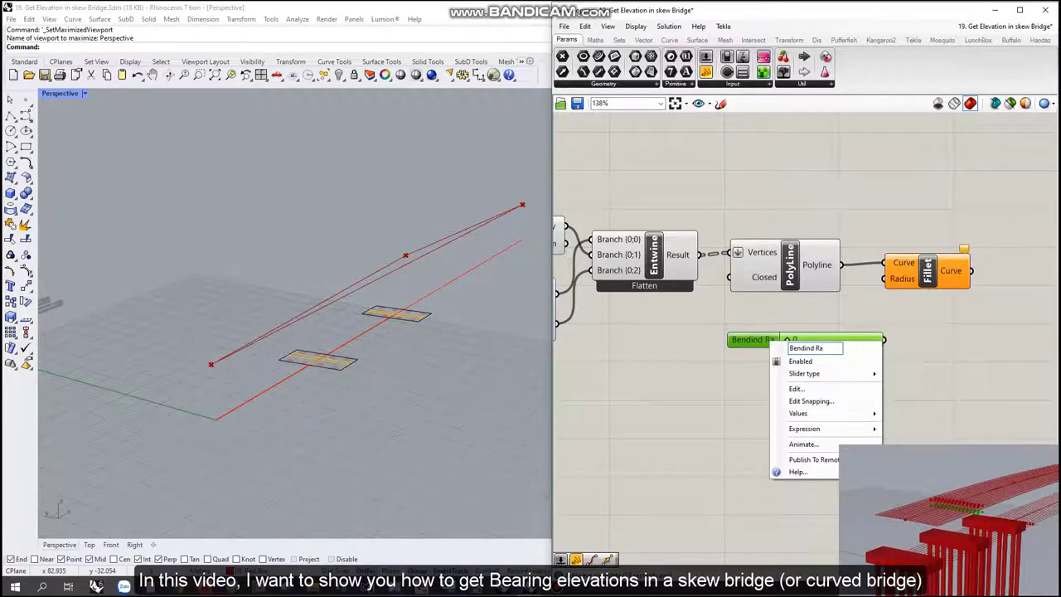
{"action": "key", "text": "Return"}
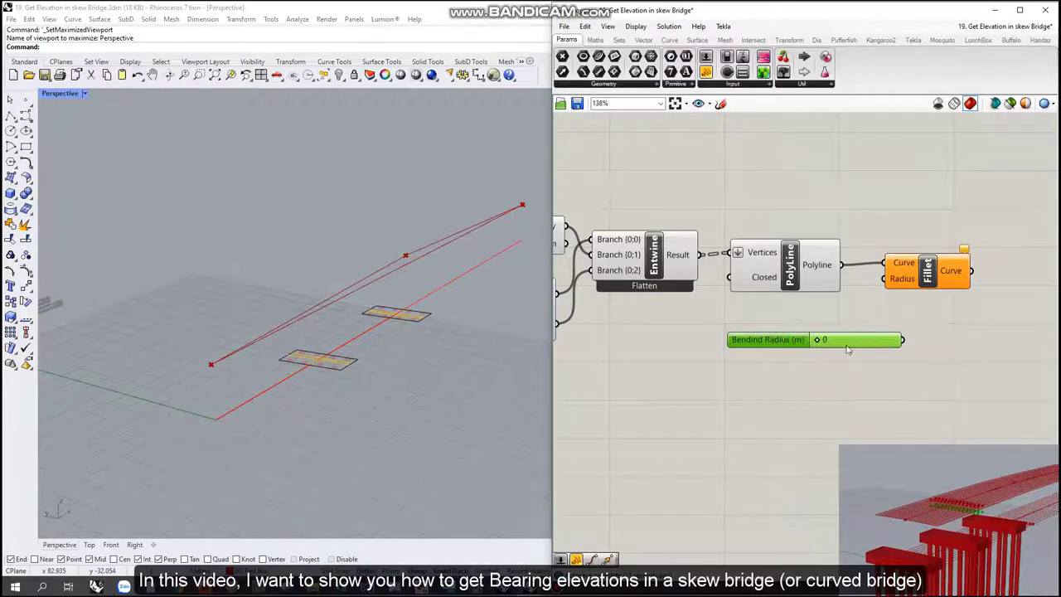
Step: Connect the radius slider to Fillet's Radius, raise the slider's upper limit and set it to about 1667
{"action": "left_click_drag", "start_coordinate": [903, 340], "coordinate": [884, 278]}
{"action": "left_click_drag", "start_coordinate": [824, 340], "coordinate": [880, 340]}
{"action": "double_click", "coordinate": [771, 339]}
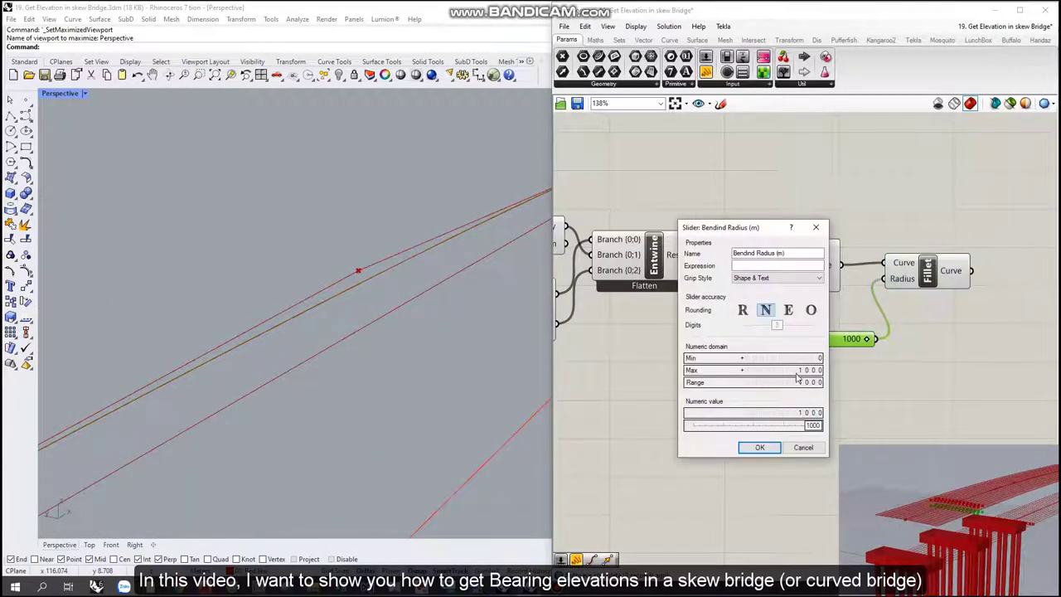
{"action": "left_click", "coordinate": [804, 447]}
{"action": "left_click_drag", "start_coordinate": [805, 339], "coordinate": [836, 342]}
Step: Turn off the previews of the intermediate Move, End Points, Entwine and PolyLine components, keeping the filleted curve displayed
{"action": "scroll", "coordinate": [806, 340], "scroll_direction": "down", "scroll_amount": 5}
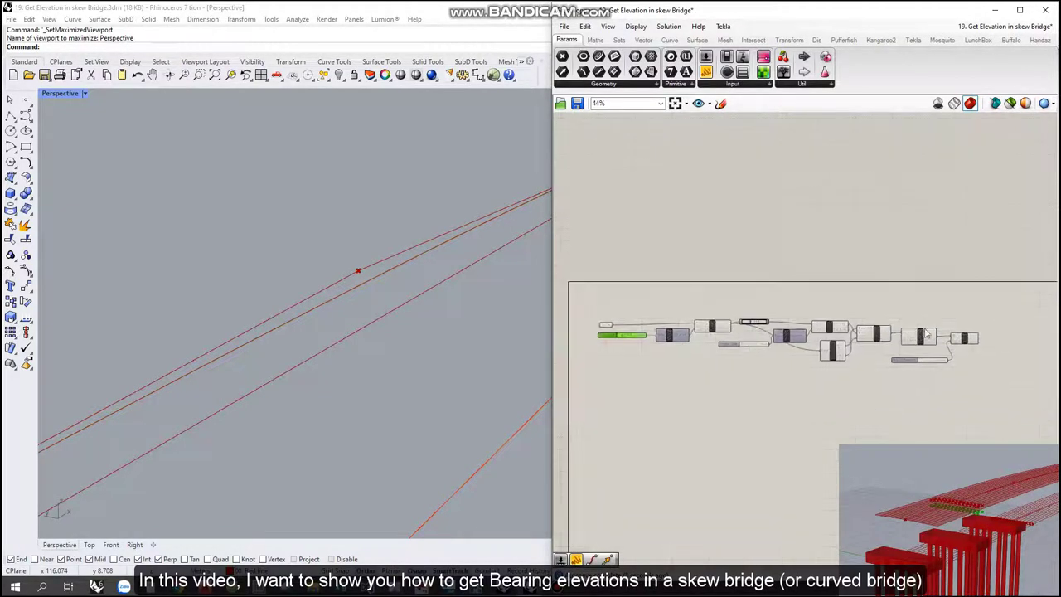
{"action": "scroll", "coordinate": [699, 375], "scroll_direction": "up", "scroll_amount": 3}
{"action": "left_click_drag", "start_coordinate": [698, 374], "coordinate": [697, 375]}
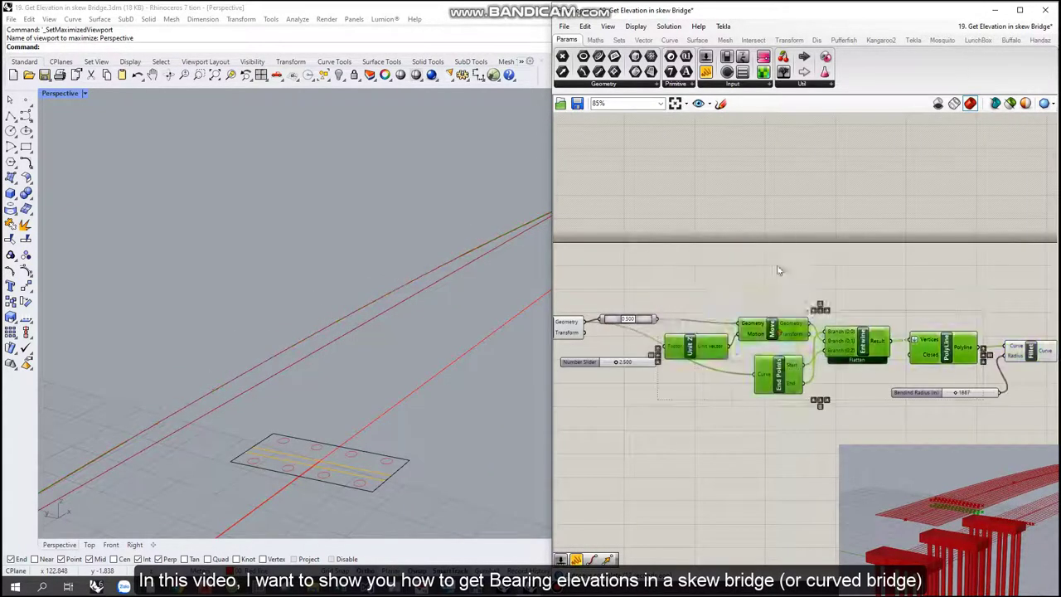
{"action": "scroll", "coordinate": [698, 375], "scroll_direction": "down", "scroll_amount": 3}
{"action": "middle_click", "coordinate": [665, 310]}
{"action": "left_click", "coordinate": [685, 288]}
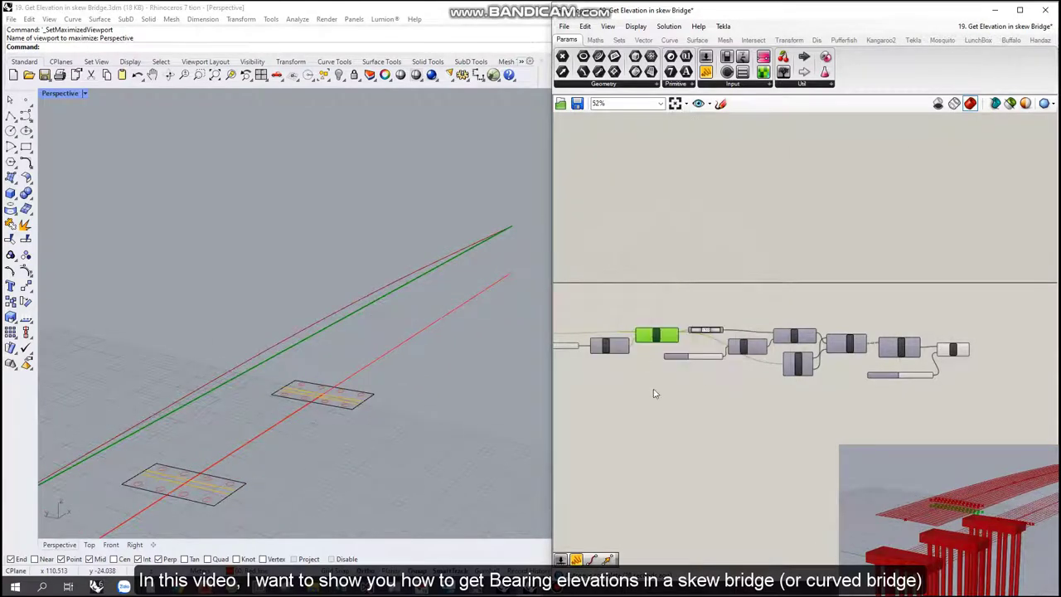
{"action": "middle_click", "coordinate": [652, 318]}
{"action": "scroll", "coordinate": [652, 318], "scroll_direction": "down", "scroll_amount": 2}
{"action": "scroll", "coordinate": [359, 369], "scroll_direction": "down", "scroll_amount": 3}
Step: Add another Move and a Unit Y component below the existing definition
{"action": "scroll", "coordinate": [368, 404], "scroll_direction": "up", "scroll_amount": 3}
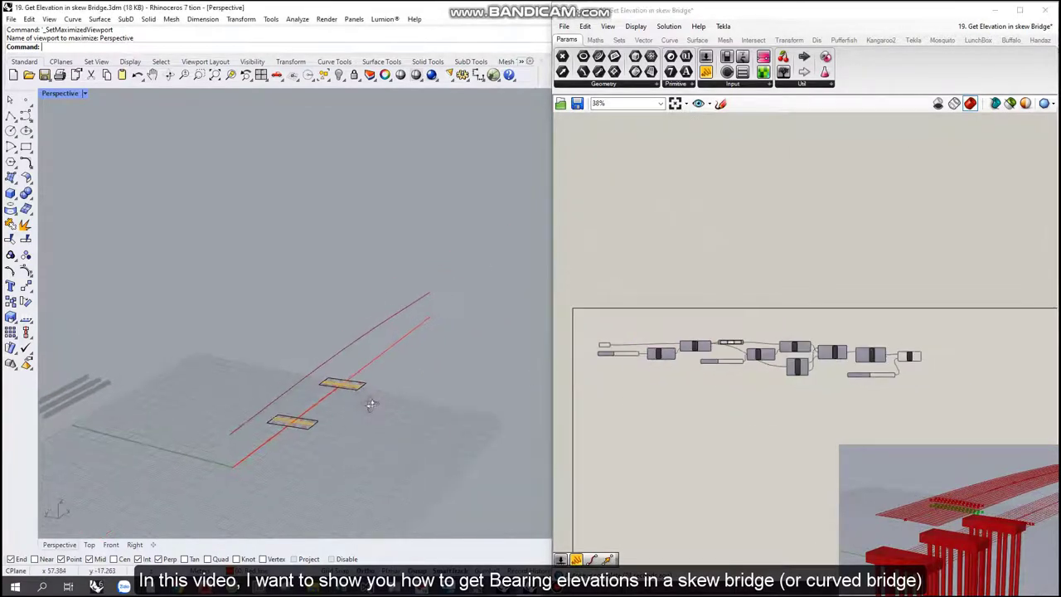
{"action": "scroll", "coordinate": [591, 373], "scroll_direction": "up", "scroll_amount": 4}
{"action": "double_click", "coordinate": [805, 336]}
{"action": "type", "text": "move"}
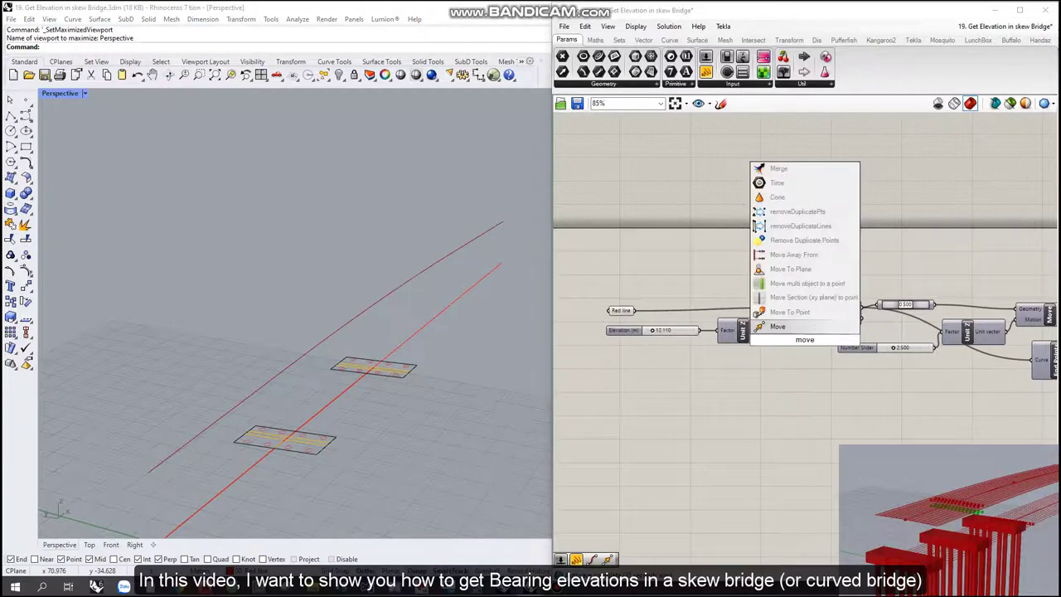
{"action": "key", "text": "Return"}
{"action": "type", "text": "unit y"}
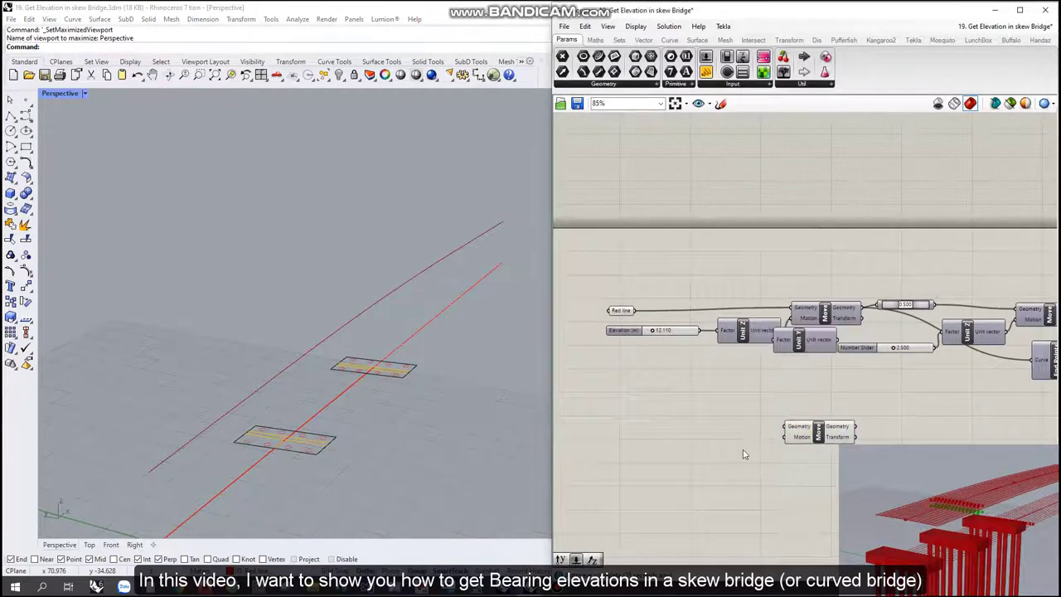
{"action": "key", "text": "Return"}
Step: Add a Series component and arrange it with Unit Y in line before the new Move
{"action": "double_click", "coordinate": [661, 463]}
{"action": "type", "text": "ser"}
{"action": "key", "text": "Return"}
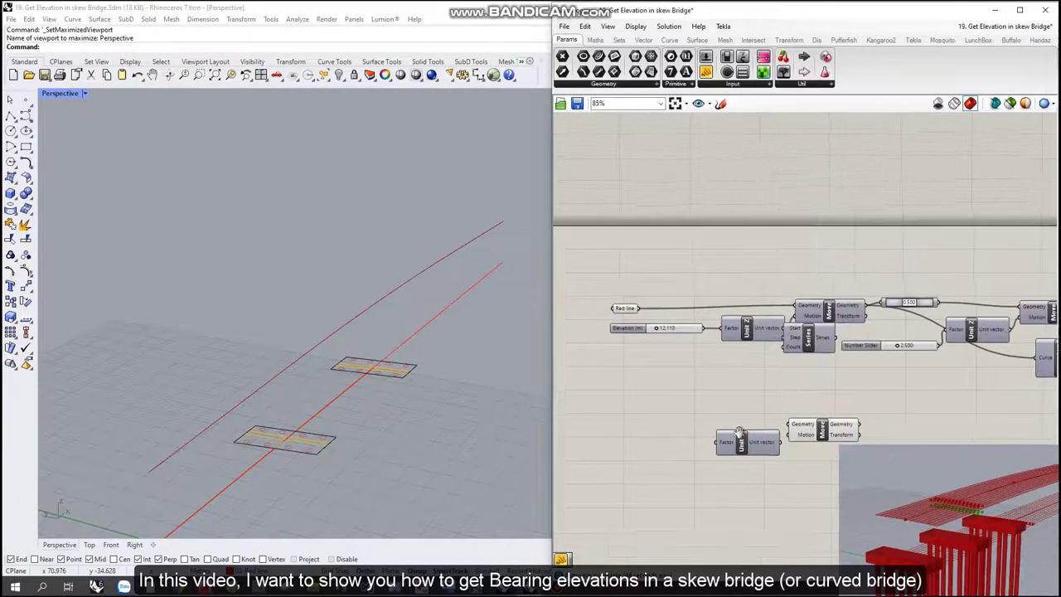
{"action": "scroll", "coordinate": [829, 415], "scroll_direction": "up", "scroll_amount": 3}
{"action": "left_click_drag", "start_coordinate": [730, 286], "coordinate": [660, 386]}
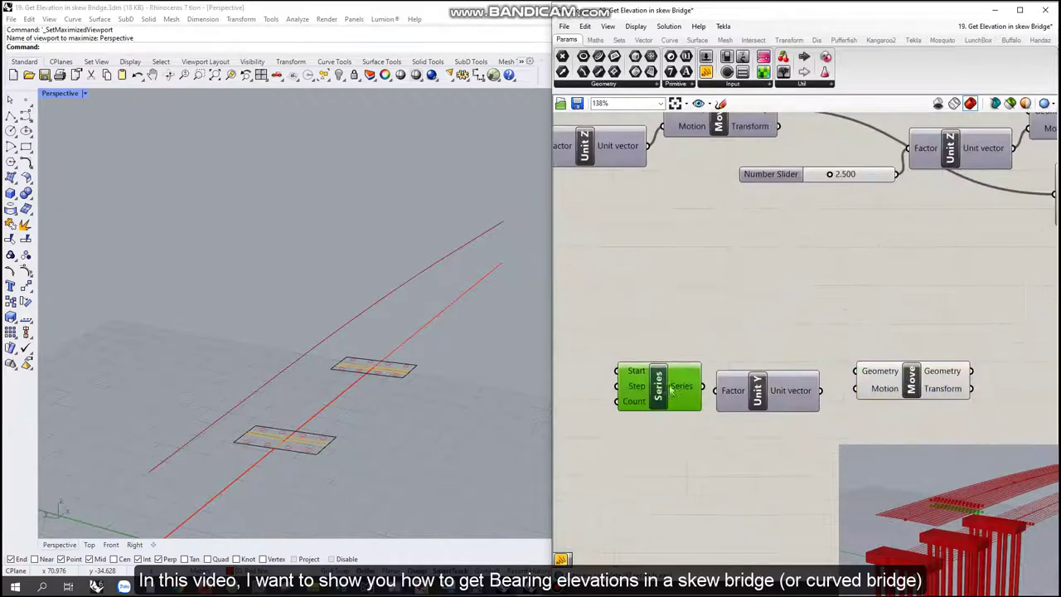
Step: Add a number slider set to 0.5 and connect it to the Series component's Start
{"action": "right_click_drag", "start_coordinate": [547, 348], "coordinate": [702, 349]}
{"action": "double_click", "coordinate": [701, 355]}
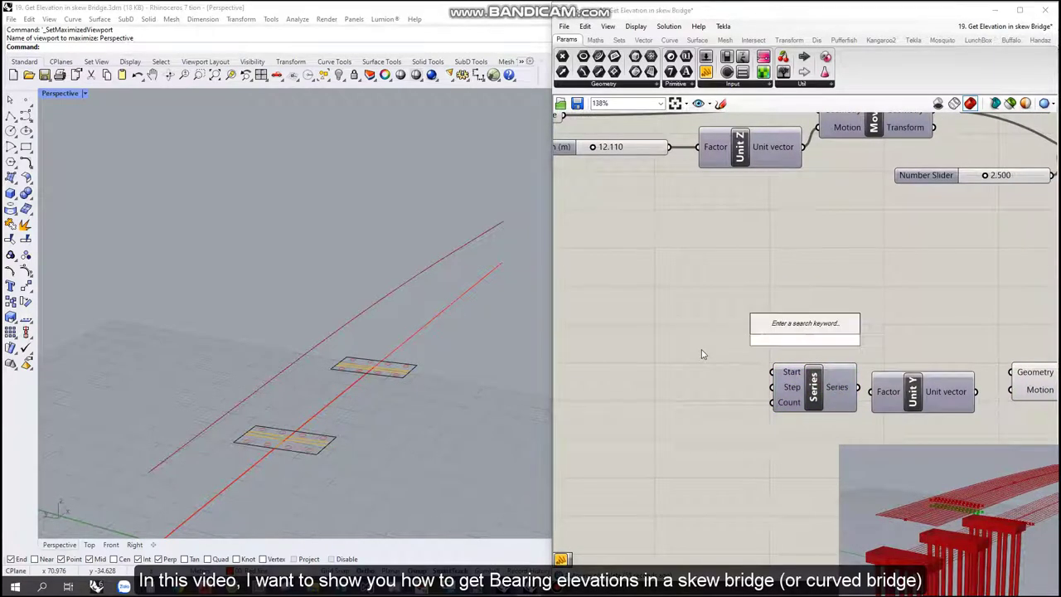
{"action": "type", "text": "number slider"}
{"action": "key", "text": "Return"}
{"action": "left_click_drag", "start_coordinate": [771, 344], "coordinate": [622, 375]}
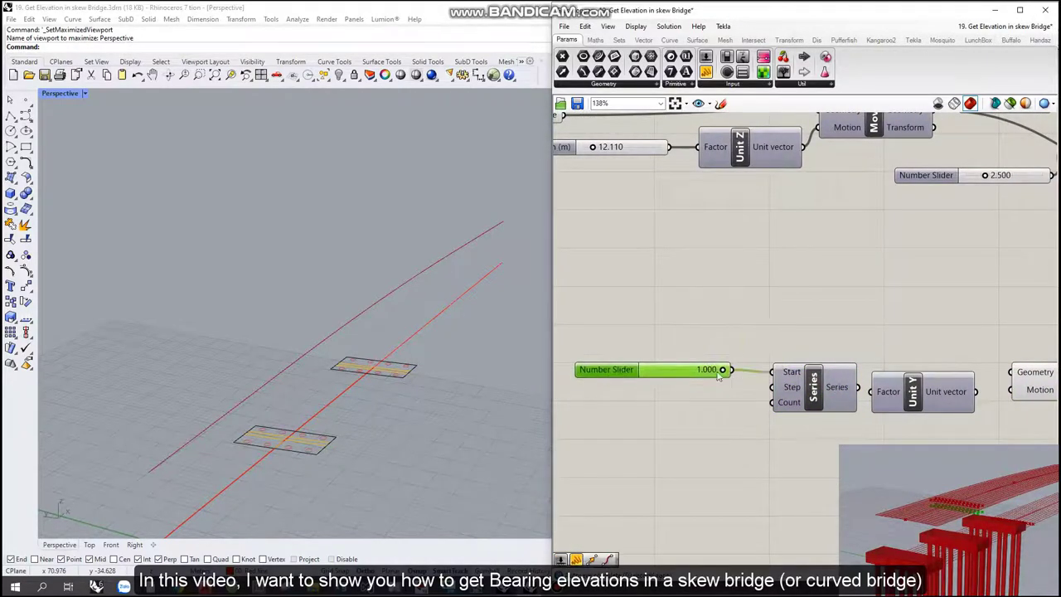
{"action": "type", "text": "0.5"}
{"action": "key", "text": "Return"}
Step: Add a second number slider set to 1.000 and connect it to the Series component's Step
{"action": "double_click", "coordinate": [696, 410]}
{"action": "type", "text": "5"}
{"action": "key", "text": "Return"}
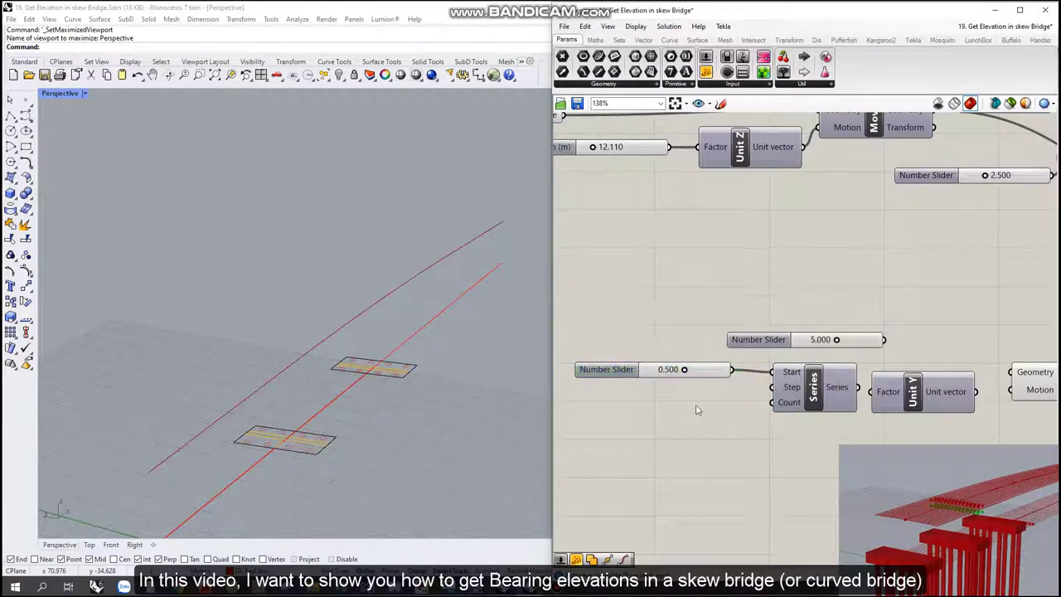
{"action": "left_click_drag", "start_coordinate": [761, 348], "coordinate": [605, 401]}
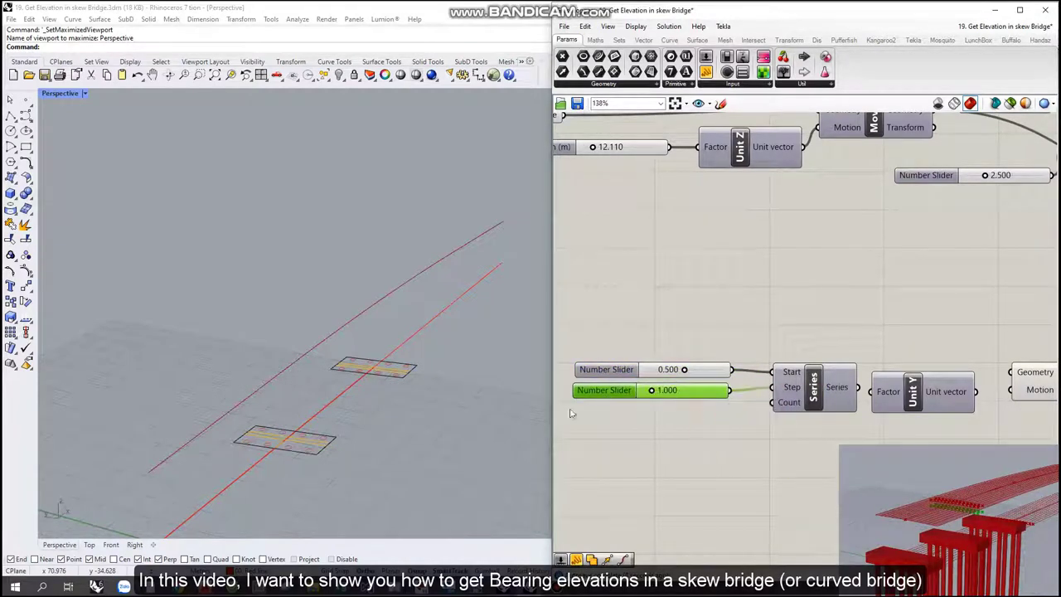
{"action": "left_click", "coordinate": [618, 432]}
Step: Add an integer slider below the other two, connect it to Series' Count and set it to 7
{"action": "double_click", "coordinate": [767, 332]}
{"action": "type", "text": "0<"}
{"action": "key", "text": "Return"}
{"action": "left_click_drag", "start_coordinate": [892, 340], "coordinate": [752, 407]}
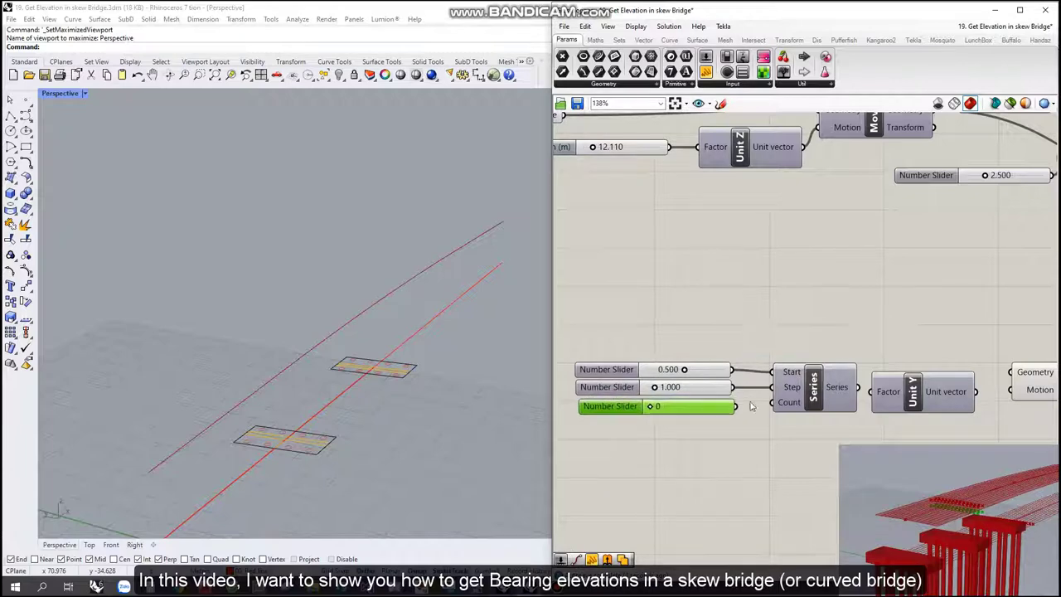
{"action": "right_click_drag", "start_coordinate": [688, 465], "coordinate": [756, 449]}
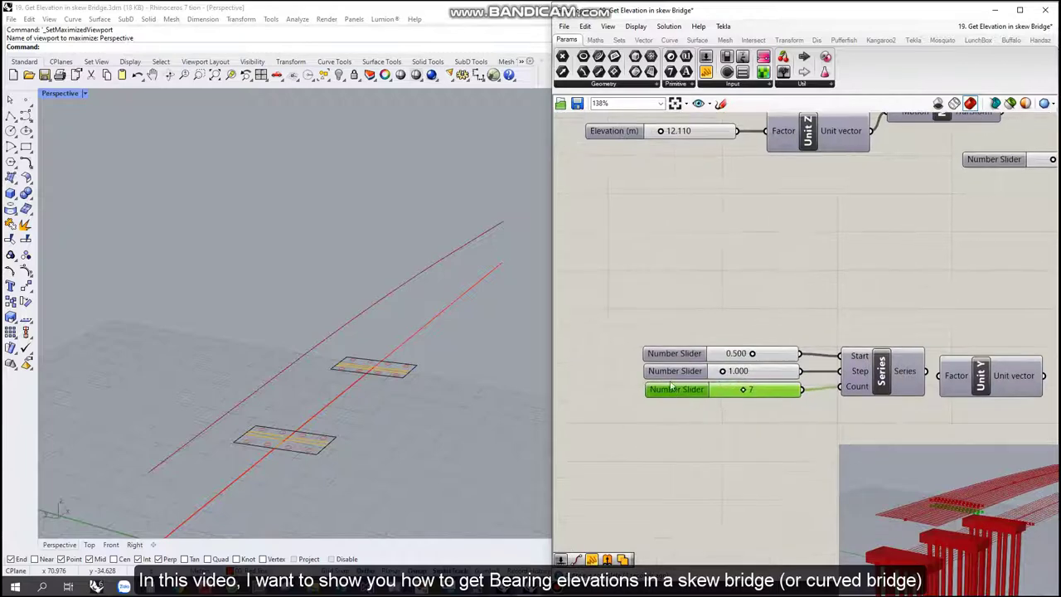
Step: Rename the three Series sliders Distance to Center line (m), Distance between Girders (m) and Number of Girder (one side)
{"action": "right_click", "coordinate": [679, 355]}
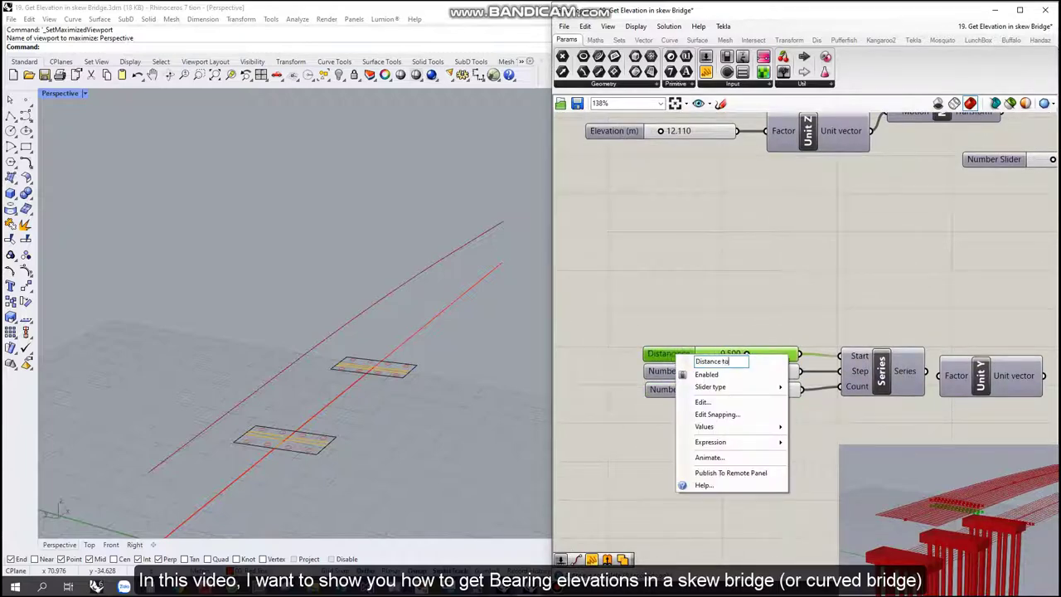
{"action": "left_click", "coordinate": [675, 371]}
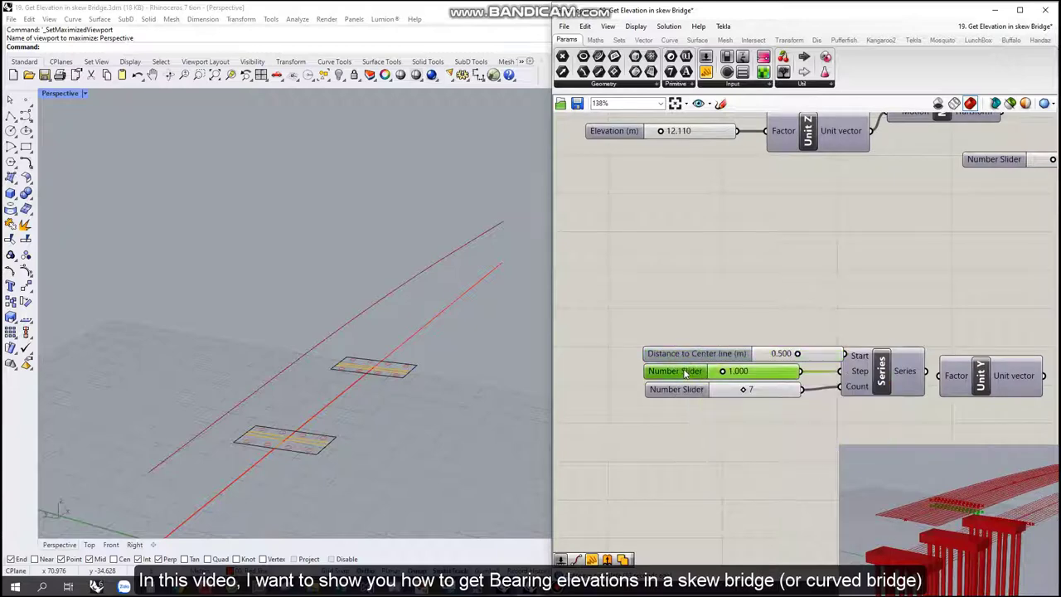
{"action": "right_click", "coordinate": [685, 372]}
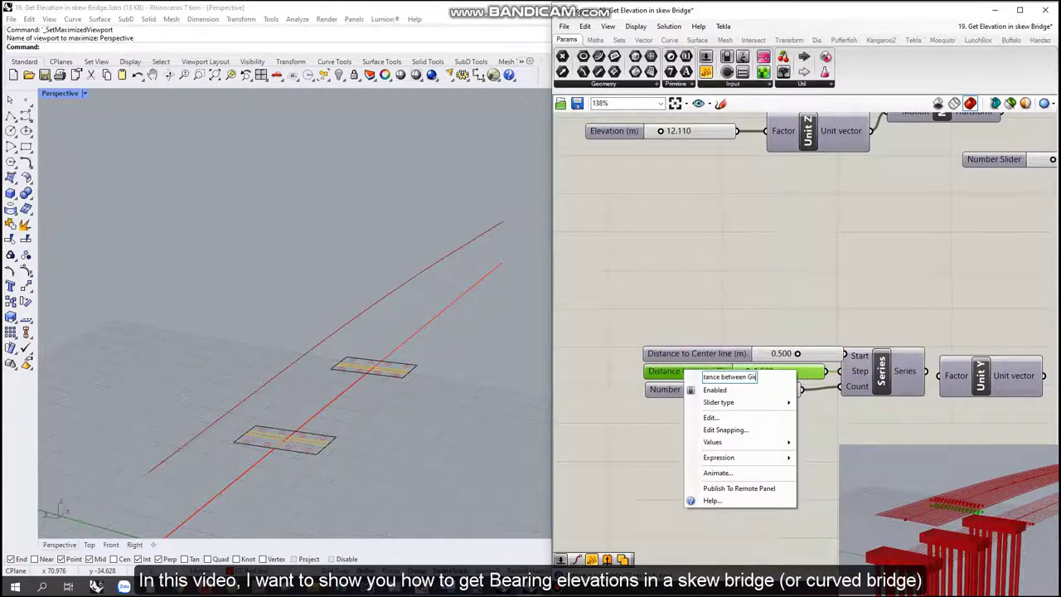
{"action": "type", "text": "Distance between Girders (m)"}
{"action": "key", "text": "Return"}
{"action": "left_click", "coordinate": [675, 389]}
{"action": "right_click", "coordinate": [673, 396]}
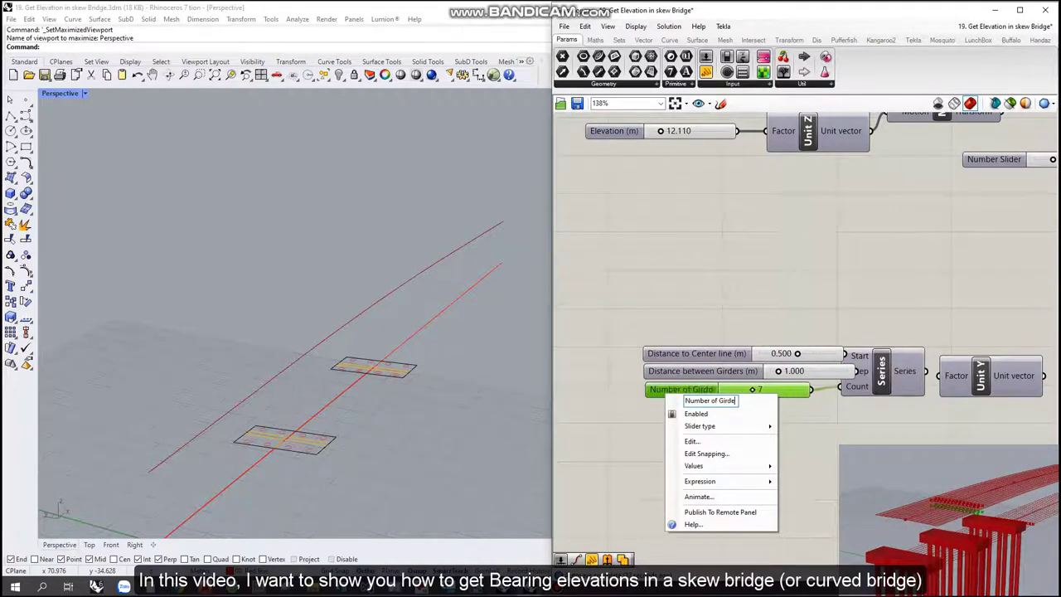
{"action": "key", "text": "Return"}
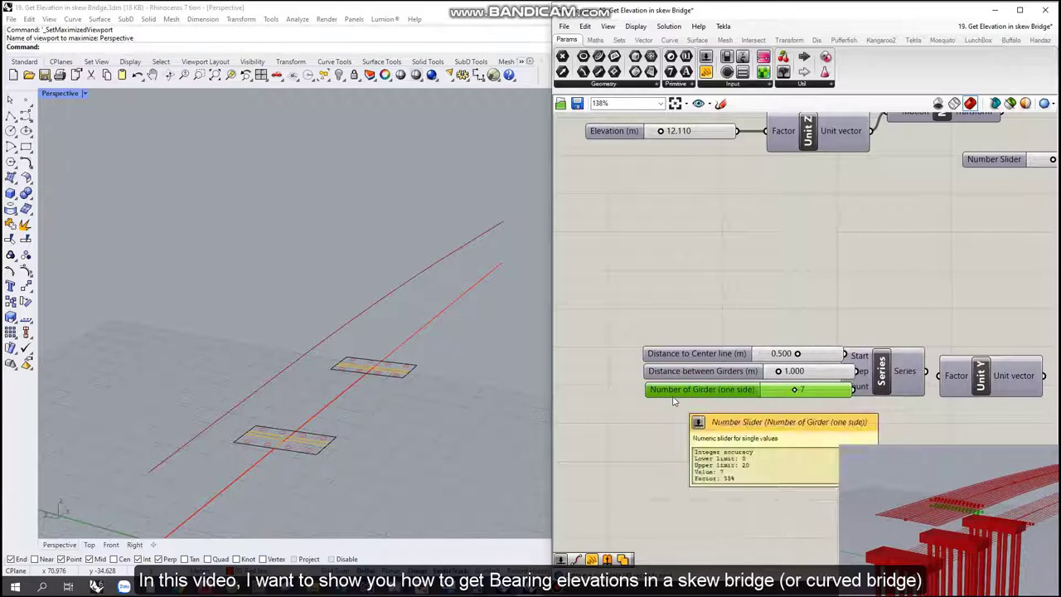
Step: Wire Series through Unit Y into the new Move's Motion, with the original red line as its Geometry
{"action": "right_click_drag", "start_coordinate": [688, 403], "coordinate": [780, 402]}
{"action": "left_click_drag", "start_coordinate": [778, 400], "coordinate": [781, 393]}
{"action": "left_click", "coordinate": [710, 395]}
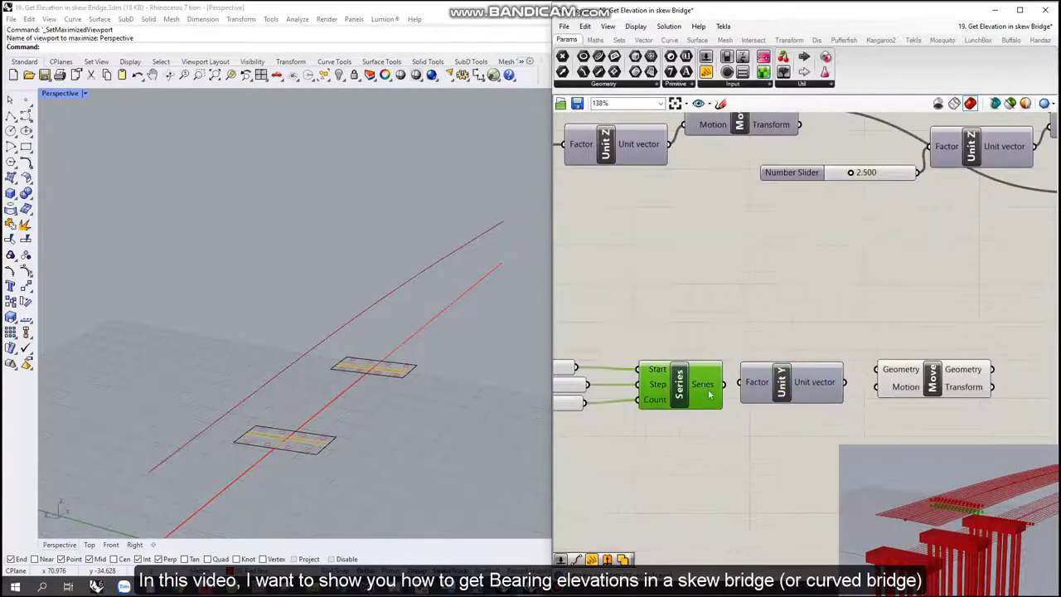
{"action": "scroll", "coordinate": [732, 392], "scroll_direction": "down", "scroll_amount": 4}
{"action": "left_click", "coordinate": [593, 241]}
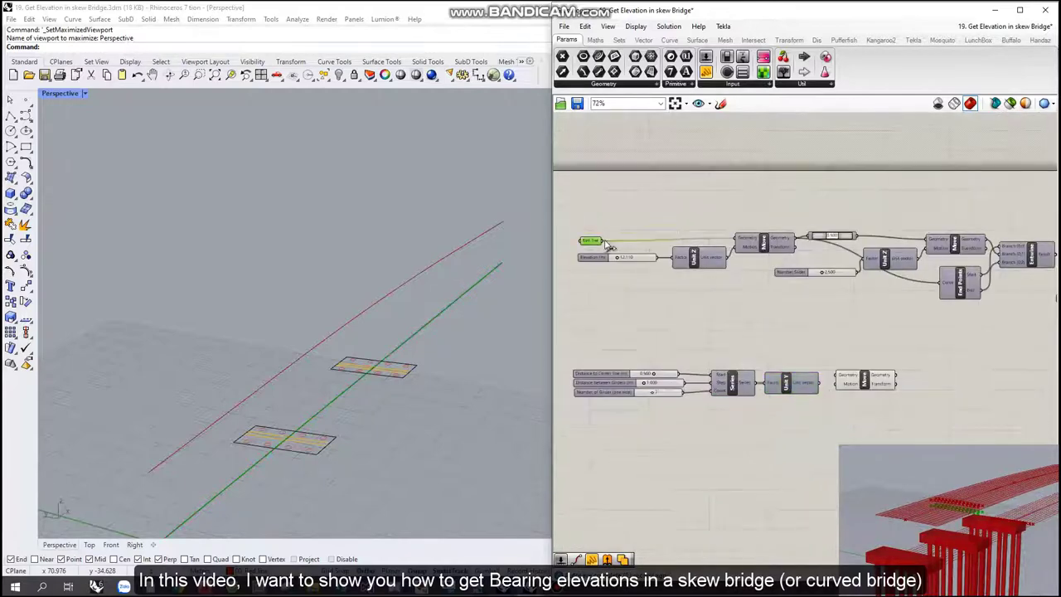
{"action": "left_click_drag", "start_coordinate": [832, 371], "coordinate": [806, 394]}
Step: Add a second Unit Y fed by Series, with an expression on its Factor, and add its vector to Move's Motion to offset the opposite side
{"action": "scroll", "coordinate": [832, 373], "scroll_direction": "up", "scroll_amount": 4}
{"action": "left_click", "coordinate": [828, 383]}
{"action": "scroll", "coordinate": [331, 348], "scroll_direction": "up", "scroll_amount": 3}
{"action": "scroll", "coordinate": [892, 358], "scroll_direction": "down", "scroll_amount": 3}
{"action": "scroll", "coordinate": [805, 394], "scroll_direction": "up", "scroll_amount": 3}
{"action": "right_click", "coordinate": [771, 390]}
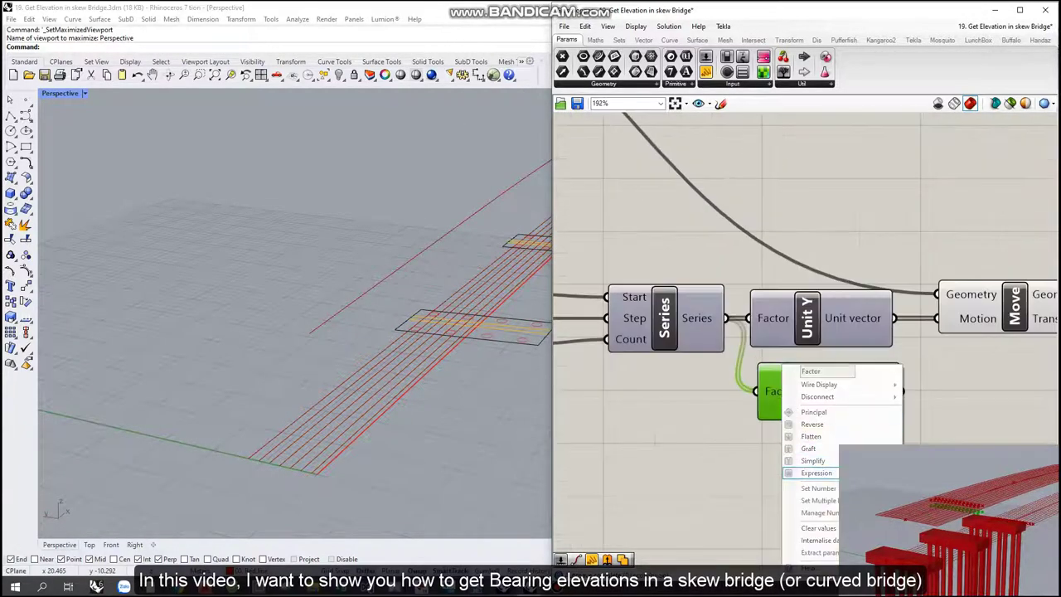
{"action": "key", "text": "Escape"}
{"action": "scroll", "coordinate": [829, 373], "scroll_direction": "down", "scroll_amount": 2}
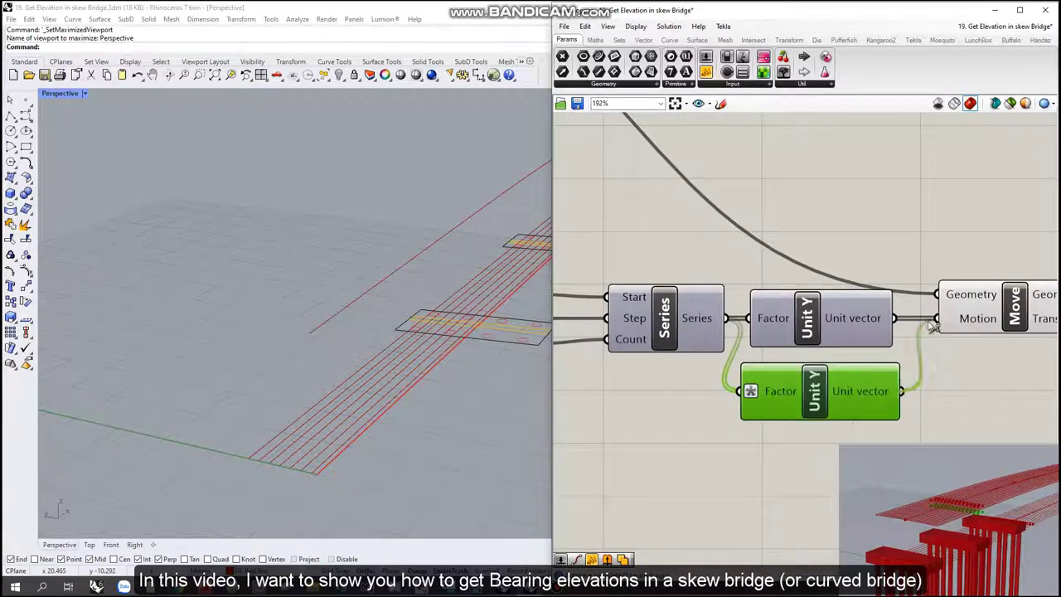
{"action": "left_click", "coordinate": [959, 308]}
Step: Group the girder-offset components, and group the red-line curve components separately
{"action": "scroll", "coordinate": [862, 401], "scroll_direction": "down", "scroll_amount": 2}
{"action": "left_click_drag", "start_coordinate": [862, 401], "coordinate": [671, 298]}
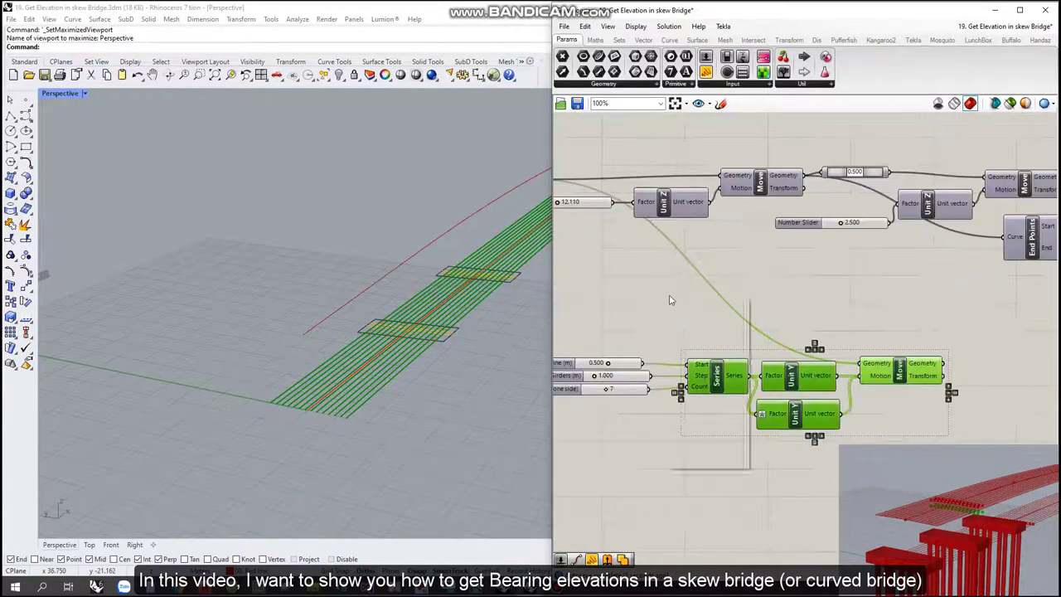
{"action": "key", "text": "ctrl+g"}
{"action": "scroll", "coordinate": [940, 316], "scroll_direction": "down", "scroll_amount": 4}
{"action": "left_click_drag", "start_coordinate": [939, 316], "coordinate": [716, 254]}
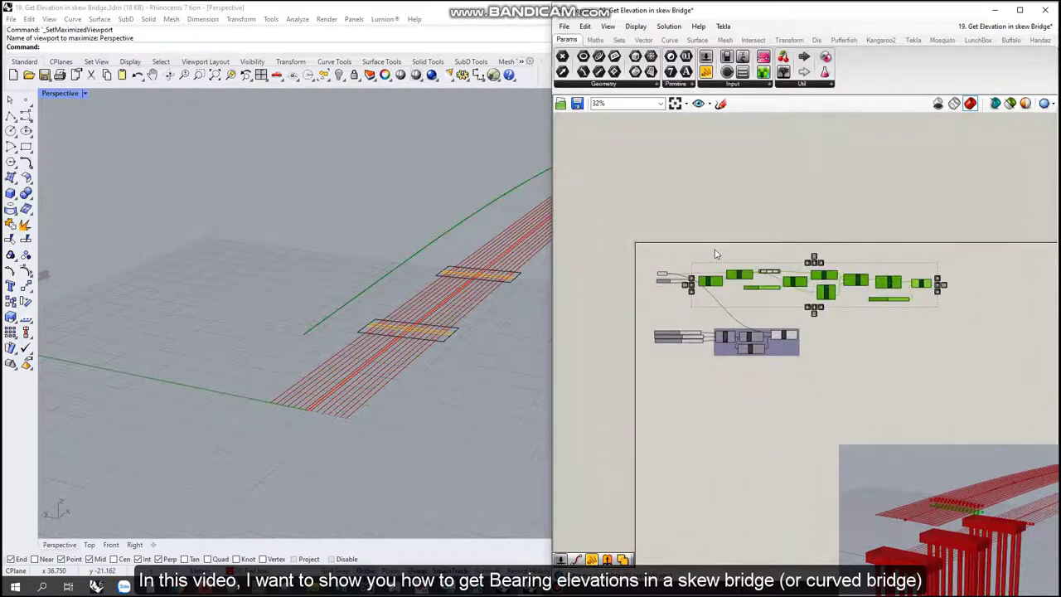
{"action": "key", "text": "ctrl+g"}
Step: Insert the Surface XZ definition with its Point, Number Slider and Surface parameters to the right of the girder-offset group
{"action": "scroll", "coordinate": [796, 349], "scroll_direction": "up", "scroll_amount": 5}
{"action": "right_click", "coordinate": [838, 347]}
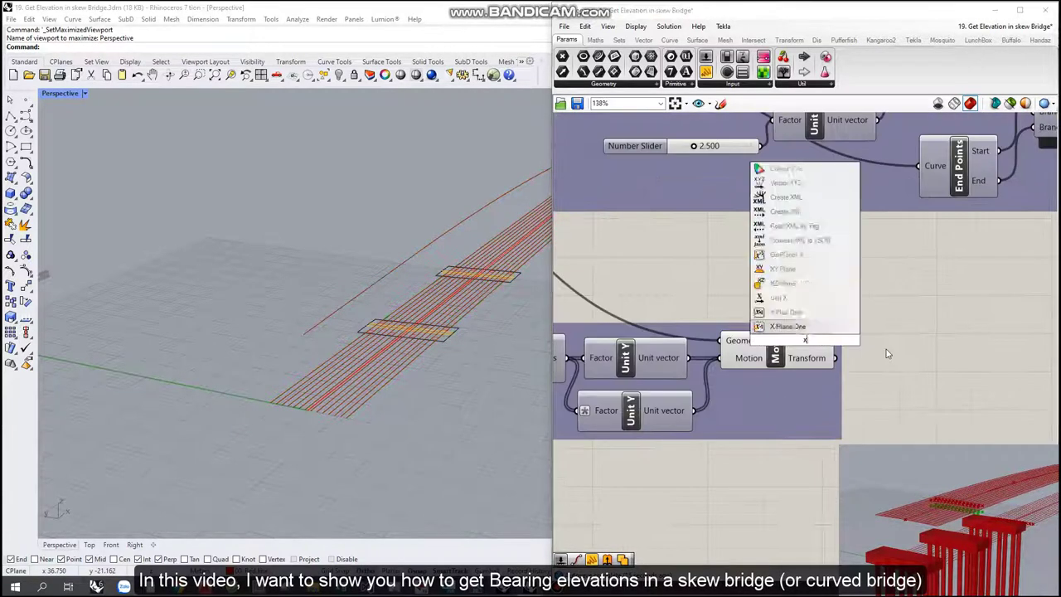
{"action": "left_click", "coordinate": [782, 332]}
{"action": "scroll", "coordinate": [825, 379], "scroll_direction": "down", "scroll_amount": 6}
{"action": "right_click", "coordinate": [912, 342]}
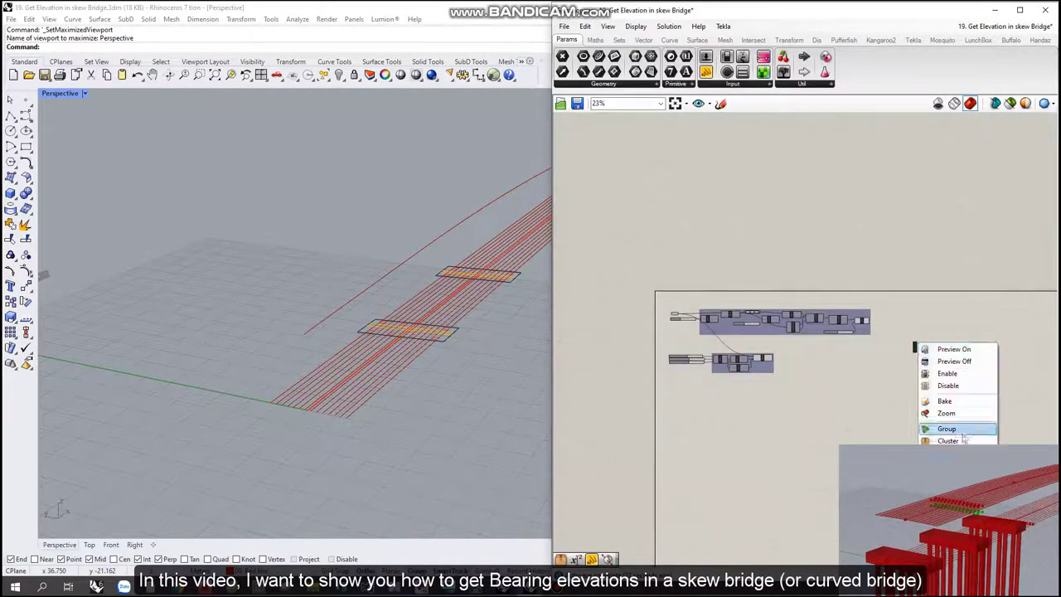
{"action": "left_click", "coordinate": [929, 427]}
{"action": "right_click", "coordinate": [912, 364]}
{"action": "left_click", "coordinate": [945, 426]}
Step: Place a Point On Curve set to 0.500 between the offset Move's Geometry and Surface XZ's Center
{"action": "scroll", "coordinate": [746, 282], "scroll_direction": "up", "scroll_amount": 2}
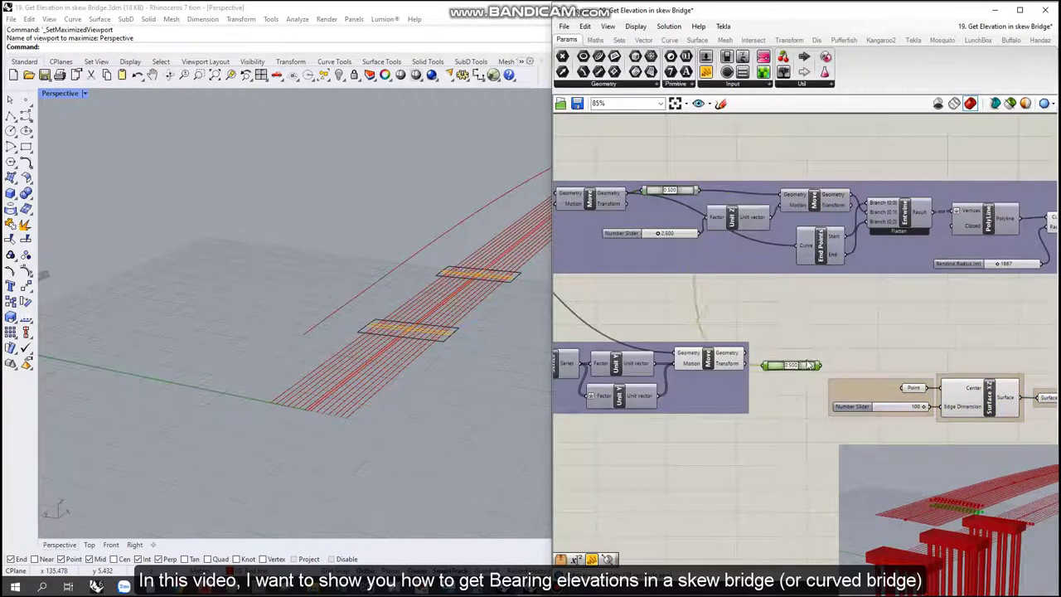
{"action": "scroll", "coordinate": [684, 193], "scroll_direction": "up", "scroll_amount": 5}
{"action": "scroll", "coordinate": [740, 321], "scroll_direction": "down", "scroll_amount": 5}
{"action": "scroll", "coordinate": [740, 321], "scroll_direction": "up", "scroll_amount": 3}
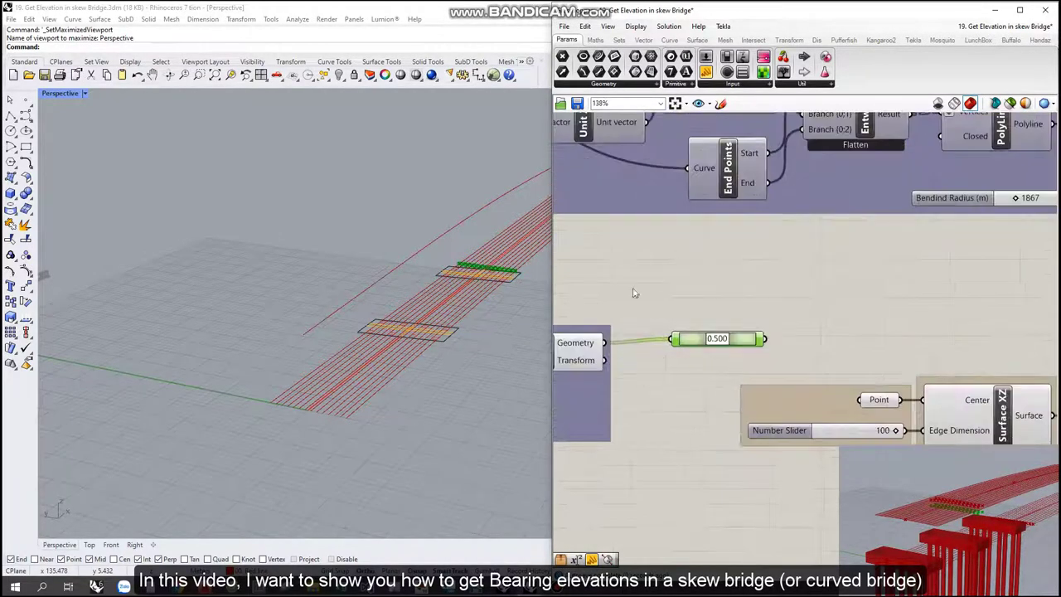
Step: Set the Surface XZ Edge Dimension slider to 500
{"action": "double_click", "coordinate": [779, 430]}
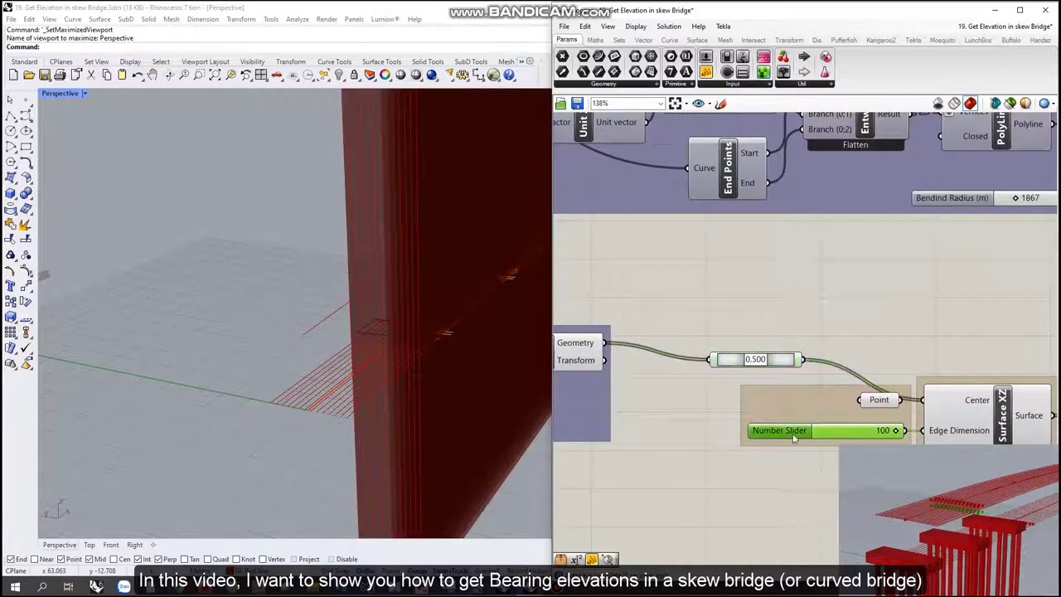
{"action": "key", "text": "Return"}
{"action": "type", "text": "5"}
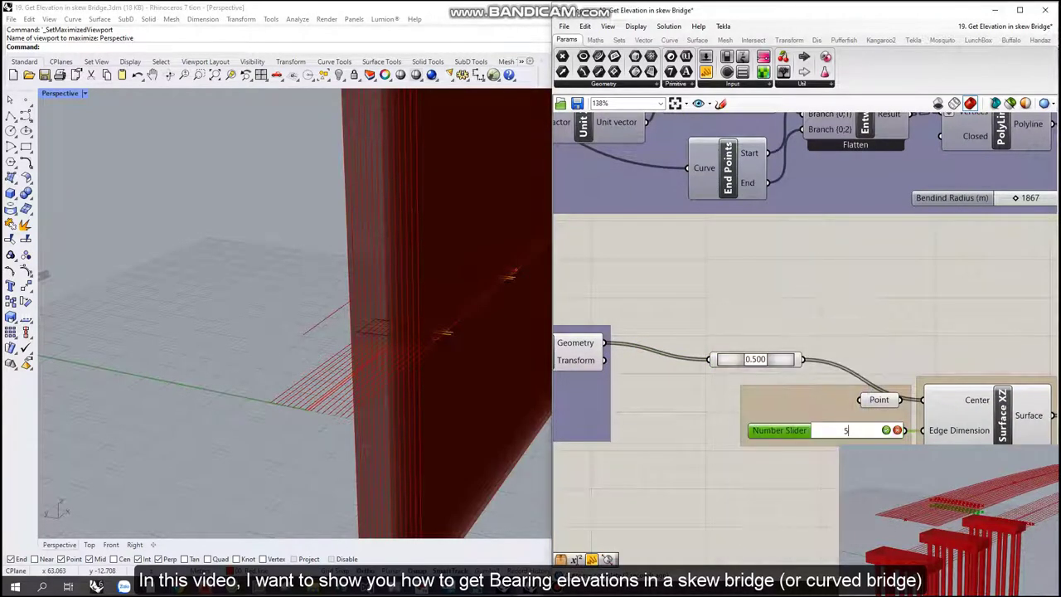
{"action": "type", "text": "00"}
{"action": "key", "text": "Return"}
Step: Hide the Surface XZ preview and group it with Point On Curve, Point and the size slider beside the girder-offset group
{"action": "scroll", "coordinate": [935, 304], "scroll_direction": "down", "scroll_amount": 4}
{"action": "scroll", "coordinate": [372, 315], "scroll_direction": "down", "scroll_amount": 3}
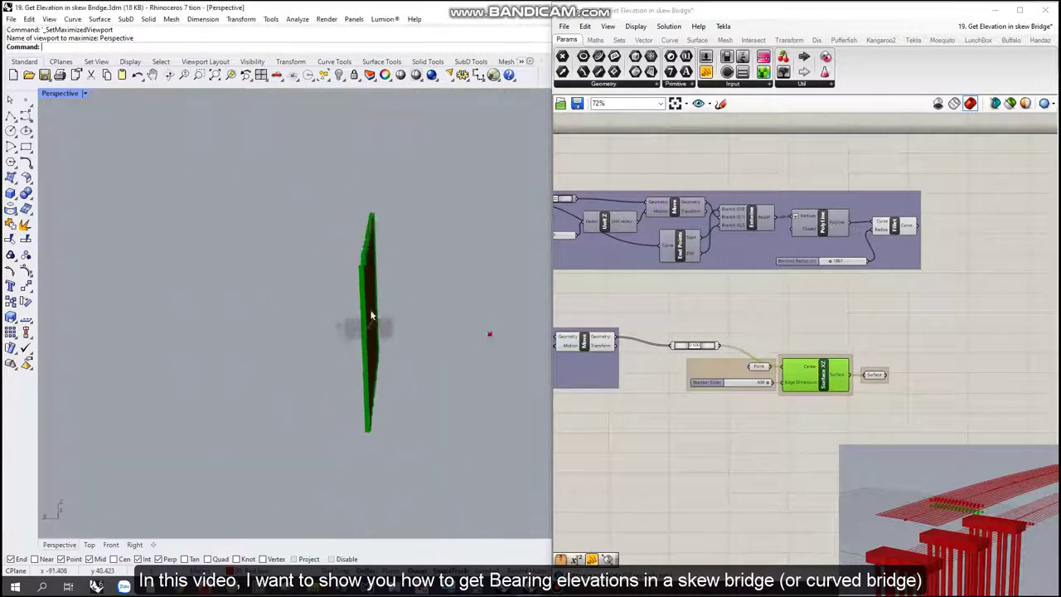
{"action": "scroll", "coordinate": [371, 315], "scroll_direction": "up", "scroll_amount": 3}
{"action": "scroll", "coordinate": [372, 266], "scroll_direction": "down", "scroll_amount": 3}
{"action": "scroll", "coordinate": [332, 307], "scroll_direction": "up", "scroll_amount": 5}
{"action": "scroll", "coordinate": [887, 383], "scroll_direction": "up", "scroll_amount": 2}
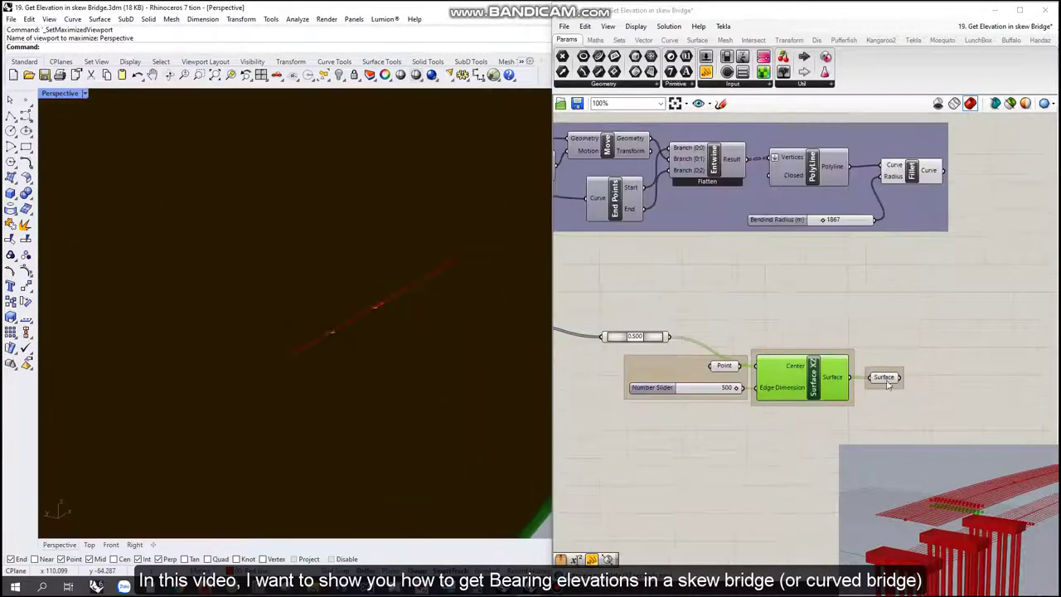
{"action": "scroll", "coordinate": [883, 379], "scroll_direction": "down", "scroll_amount": 2}
{"action": "left_click_drag", "start_coordinate": [938, 446], "coordinate": [702, 301]}
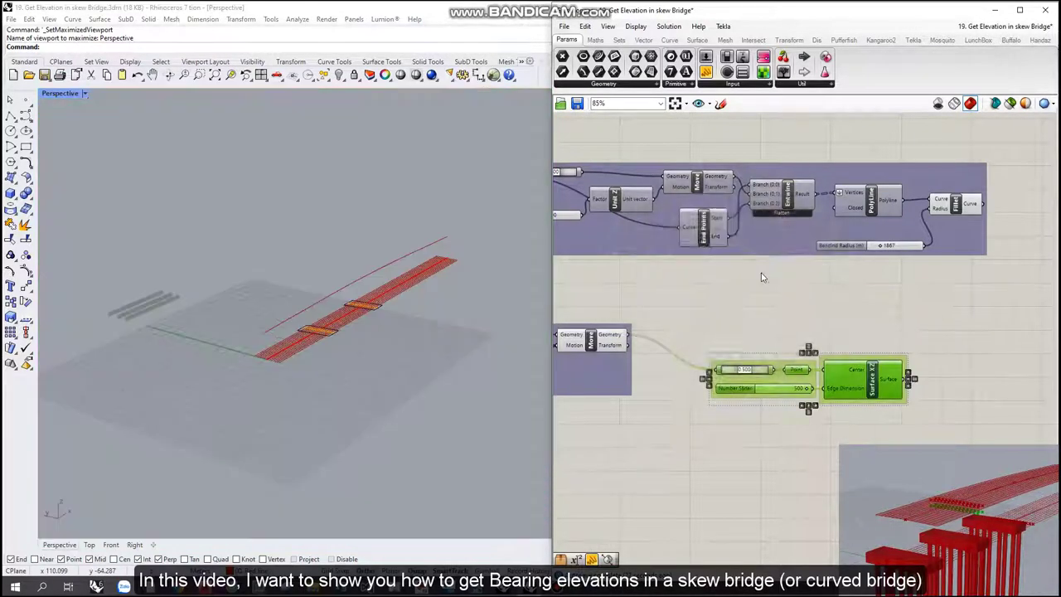
{"action": "key", "text": "space"}
{"action": "key", "text": "ctrl+g"}
{"action": "left_click_drag", "start_coordinate": [854, 383], "coordinate": [799, 366]}
{"action": "left_click", "coordinate": [825, 290]}
{"action": "scroll", "coordinate": [825, 289], "scroll_direction": "down", "scroll_amount": 1}
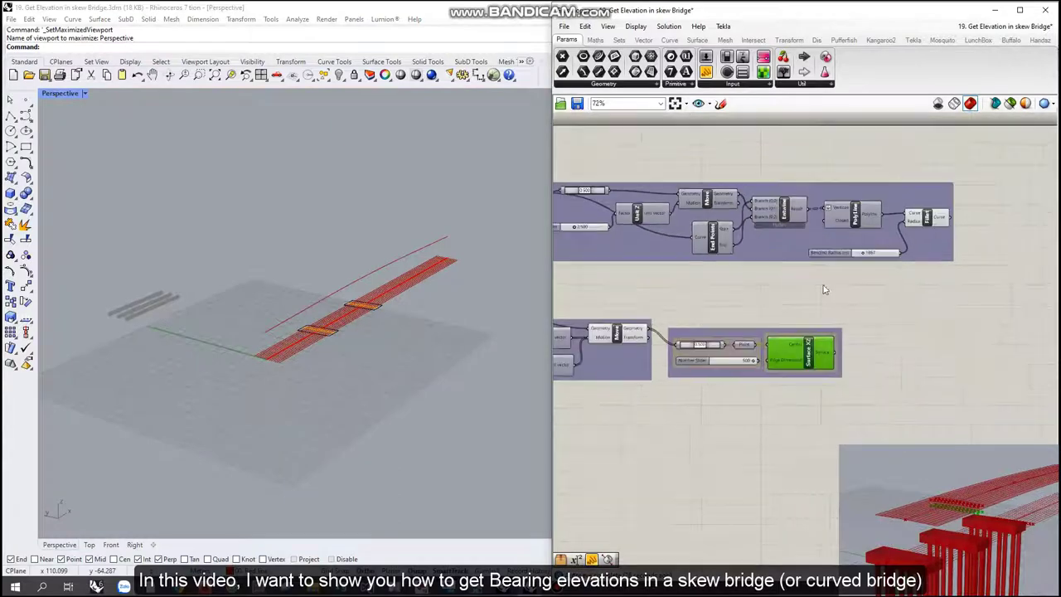
Step: In the Top viewport, draw a section polyline clear of the girder lines using relative points @8,0.16 and @8,-0.16
{"action": "scroll", "coordinate": [821, 331], "scroll_direction": "up", "scroll_amount": 1}
{"action": "scroll", "coordinate": [801, 373], "scroll_direction": "down", "scroll_amount": 3}
{"action": "scroll", "coordinate": [318, 393], "scroll_direction": "up", "scroll_amount": 3}
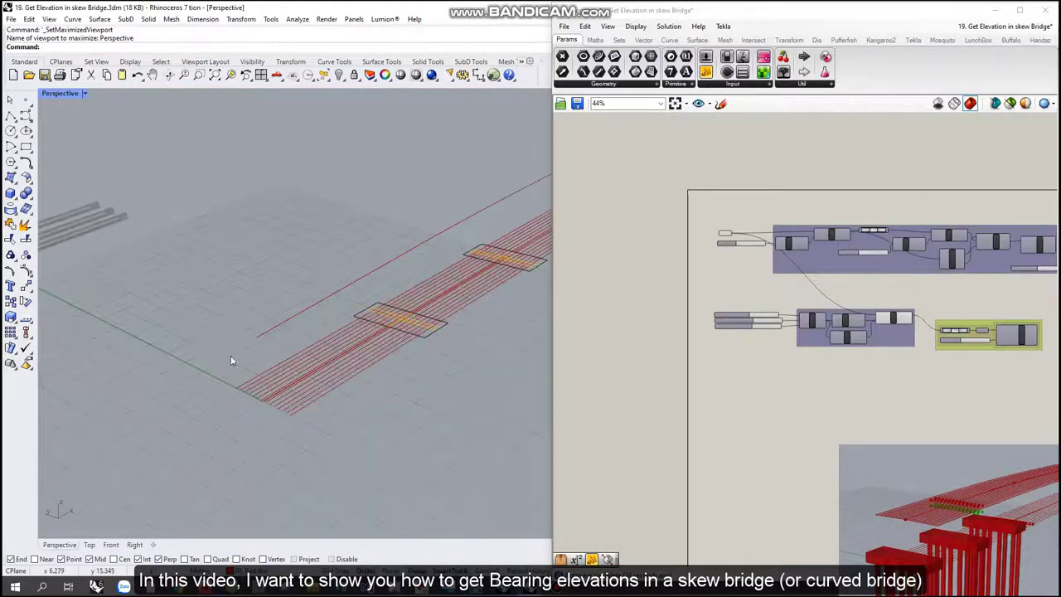
{"action": "key", "text": "ctrl+F1"}
{"action": "scroll", "coordinate": [311, 349], "scroll_direction": "up", "scroll_amount": 5}
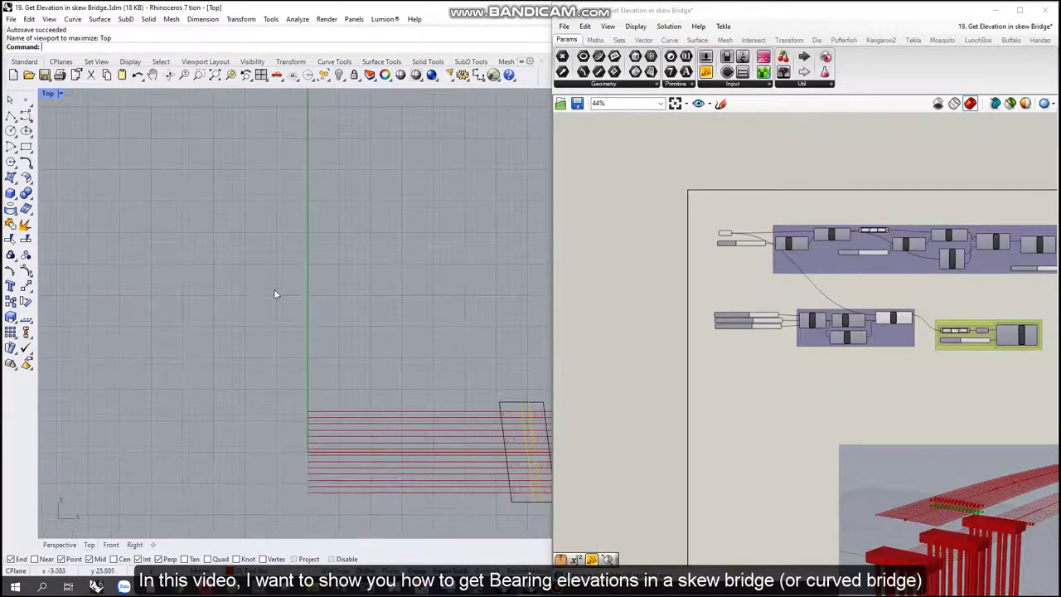
{"action": "type", "text": "polyline"}
{"action": "key", "text": "Return"}
{"action": "scroll", "coordinate": [319, 288], "scroll_direction": "up", "scroll_amount": 3}
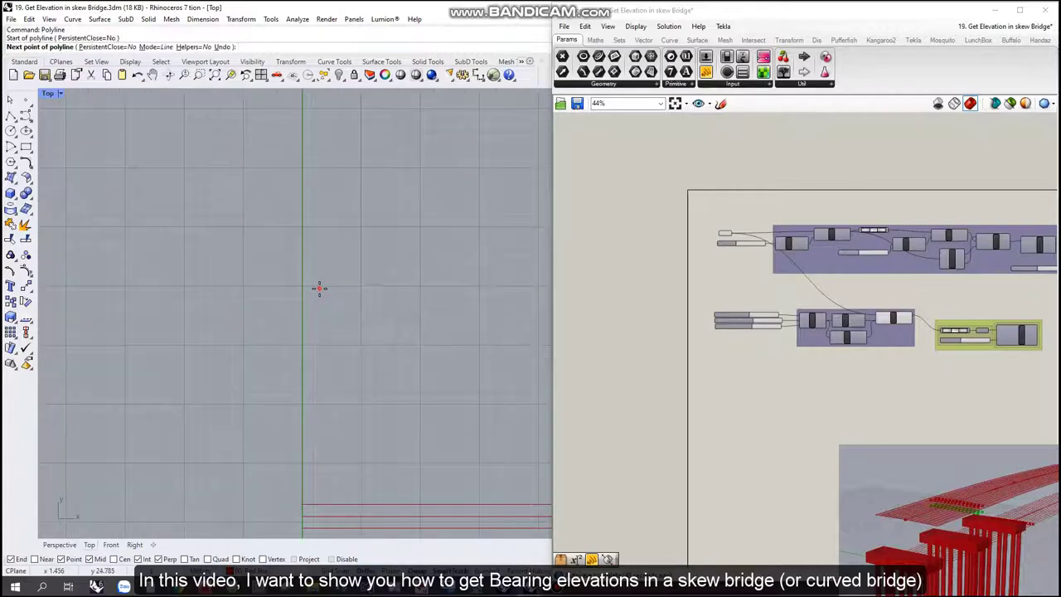
{"action": "type", "text": "@8,0.16"}
{"action": "key", "text": "Return"}
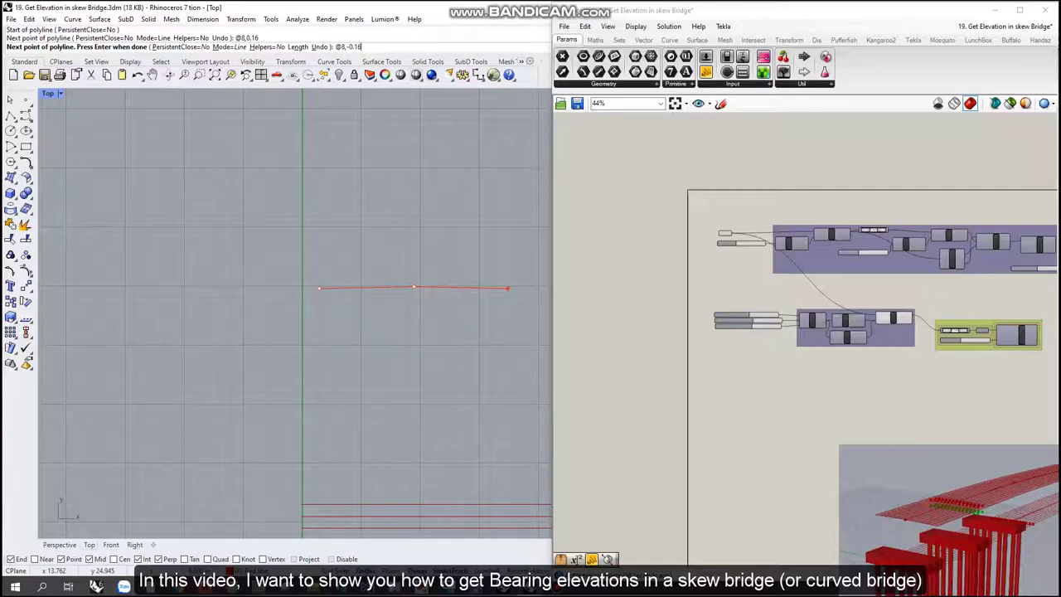
{"action": "key", "text": "Return"}
{"action": "key", "text": "Return"}
Step: Create a layer named 04. Section and set its colour to cyan
{"action": "left_click", "coordinate": [763, 285]}
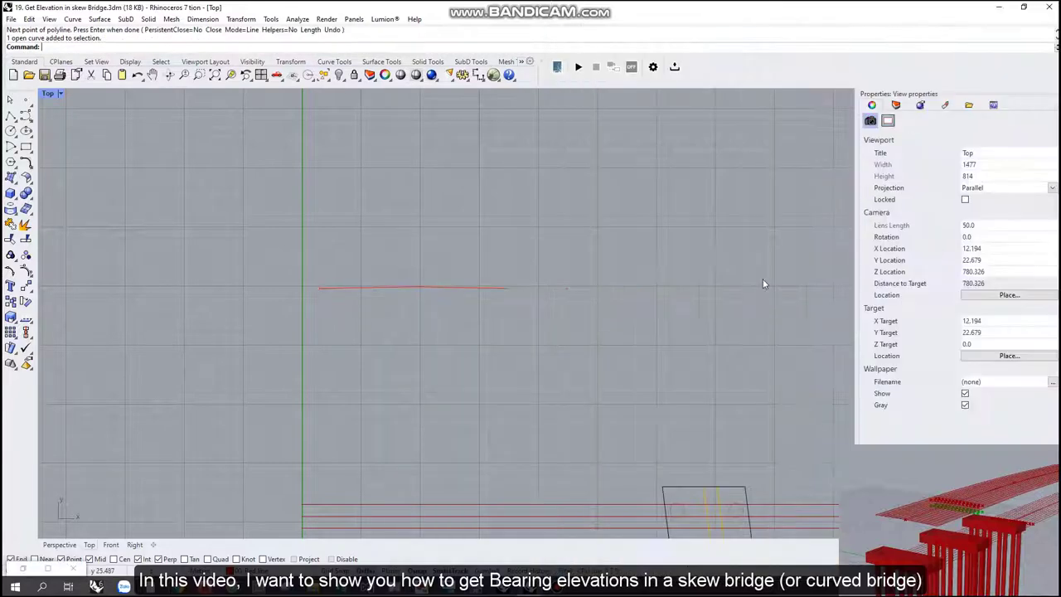
{"action": "left_click", "coordinate": [896, 105]}
{"action": "left_click", "coordinate": [869, 121]}
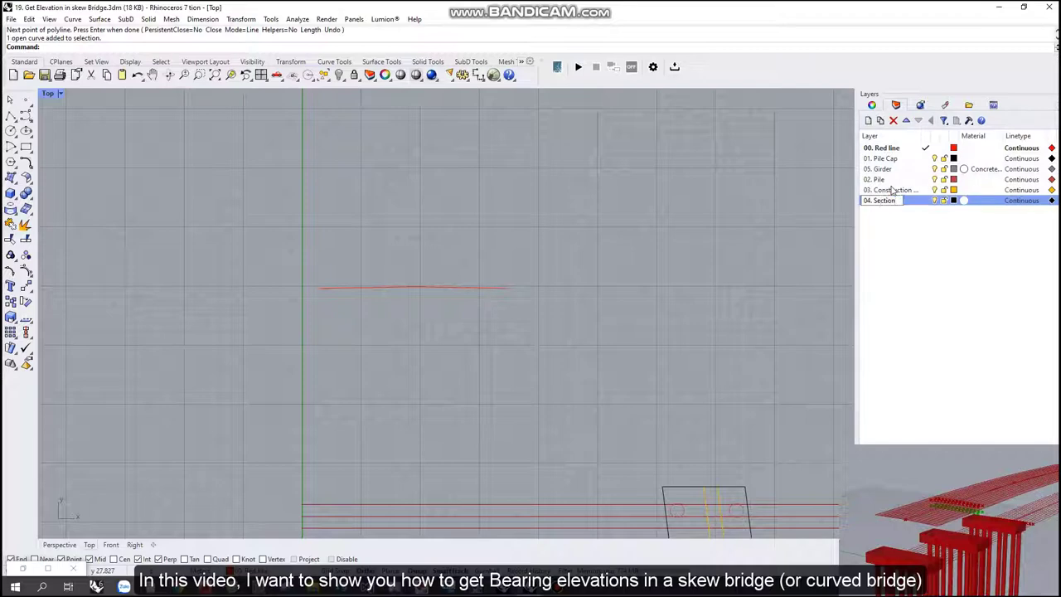
{"action": "left_click", "coordinate": [954, 201]}
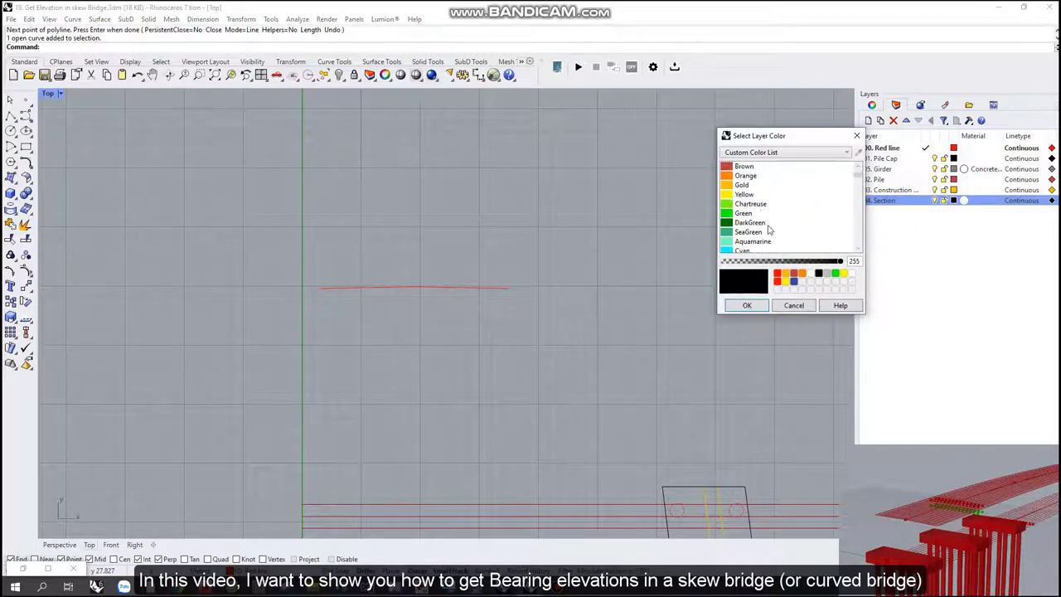
{"action": "scroll", "coordinate": [768, 230], "scroll_direction": "down", "scroll_amount": 1}
{"action": "left_click", "coordinate": [749, 237]}
{"action": "left_click", "coordinate": [747, 306]}
Step: Assign the section polyline to the 04. Section layer and place a point object on its middle vertex
{"action": "left_click", "coordinate": [871, 105]}
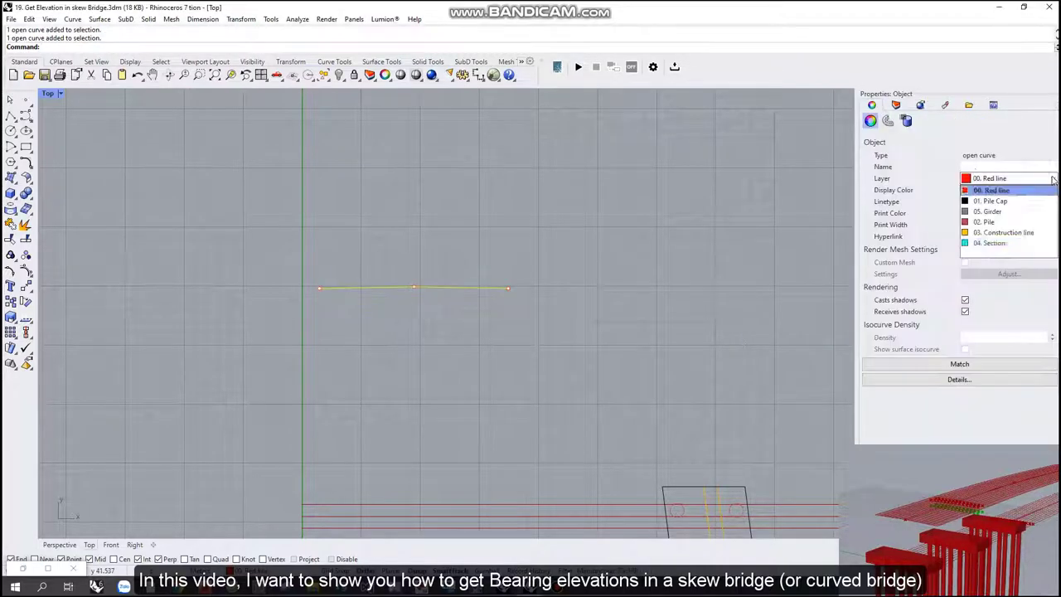
{"action": "left_click", "coordinate": [429, 300]}
{"action": "key", "text": "Return"}
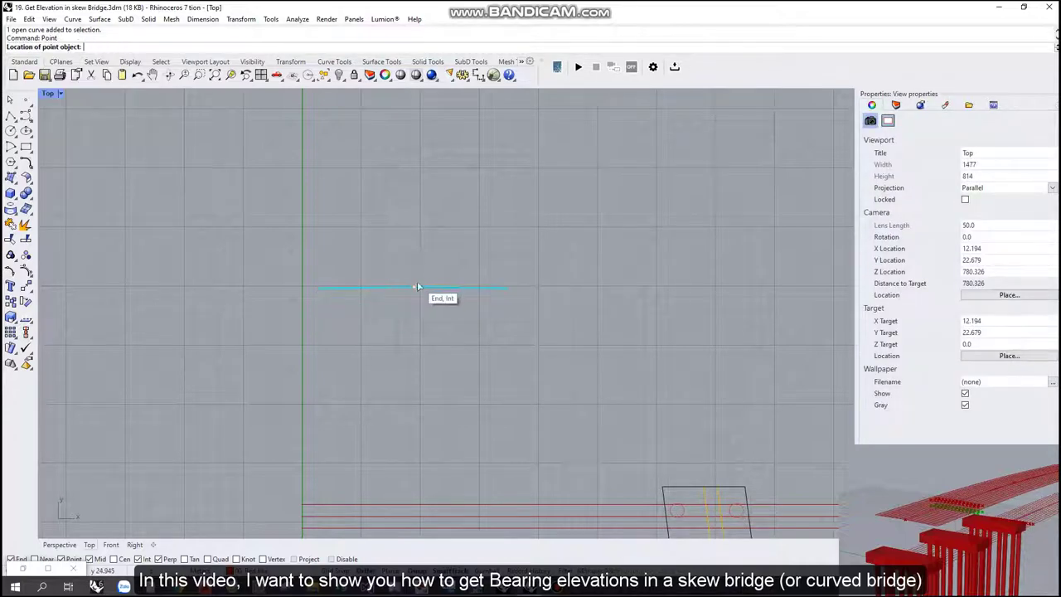
Step: Rotate the section polyline in the Top view about its middle vertex to run perpendicular to the girder lines
{"action": "type", "text": "rotate3d"}
{"action": "key", "text": "Return"}
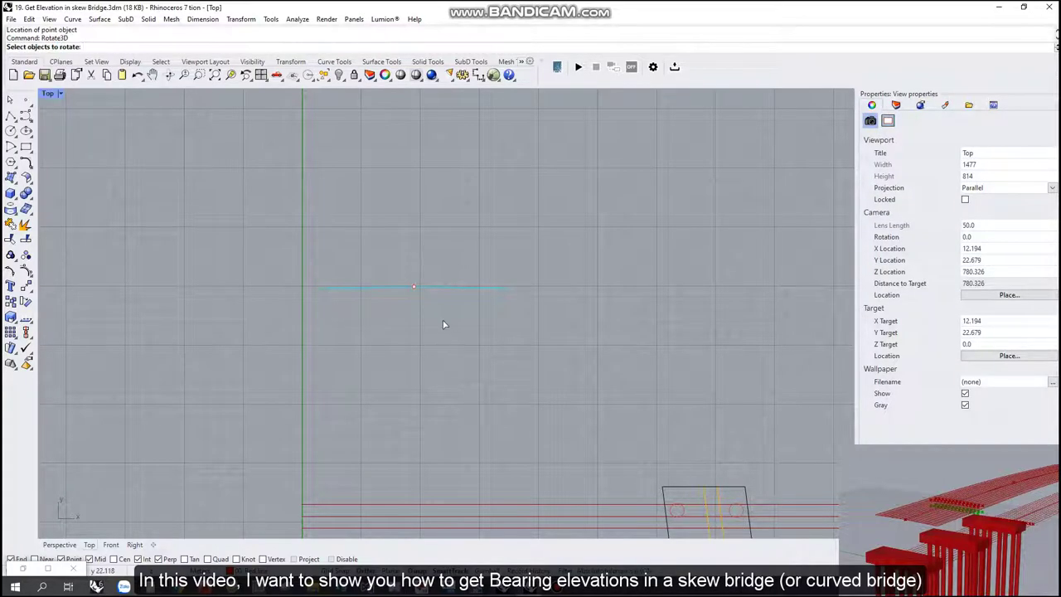
{"action": "left_click", "coordinate": [413, 287]}
{"action": "key", "text": "Return"}
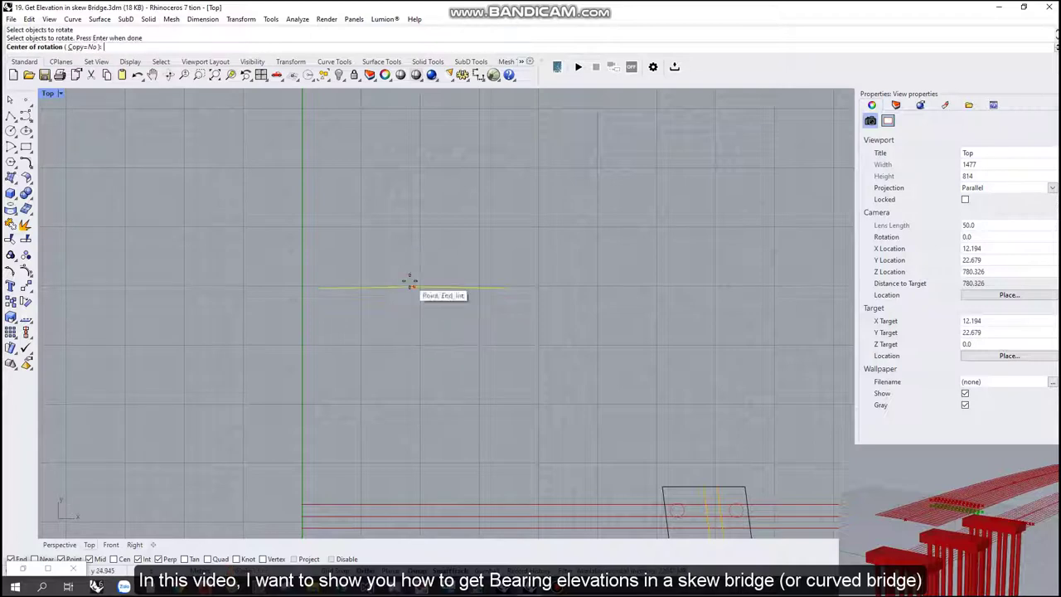
{"action": "left_click", "coordinate": [414, 287]}
{"action": "left_click", "coordinate": [603, 286]}
{"action": "left_click", "coordinate": [565, 335]}
Step: In the Perspective view, rotate the section polyline in 3D about an axis from its middle vertex to its end to stand upright
{"action": "key", "text": "ctrl+F4"}
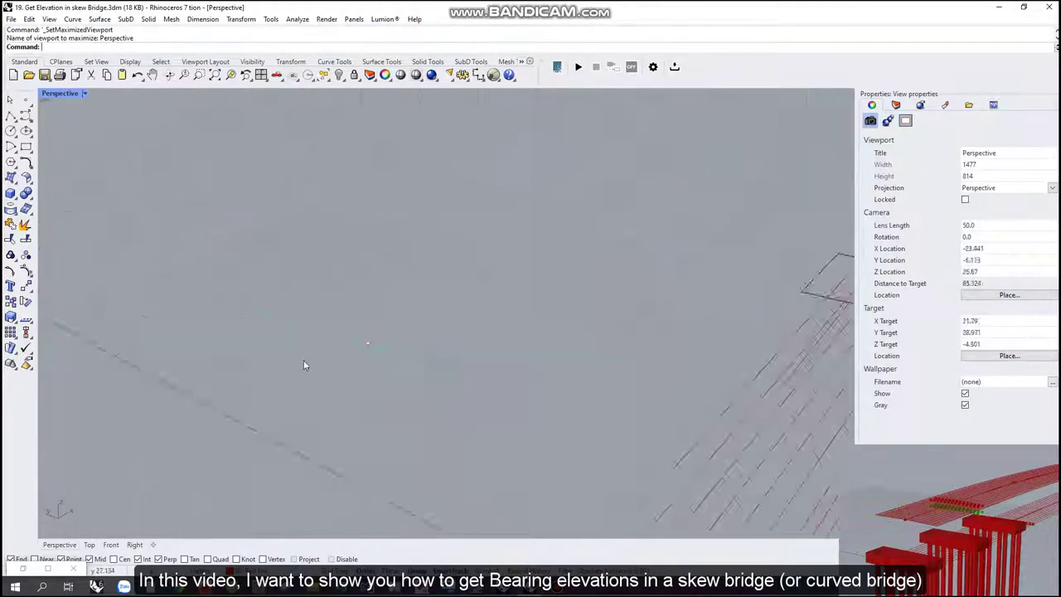
{"action": "type", "text": "rotate3d"}
{"action": "key", "text": "Return"}
{"action": "left_click", "coordinate": [478, 322]}
{"action": "key", "text": "Return"}
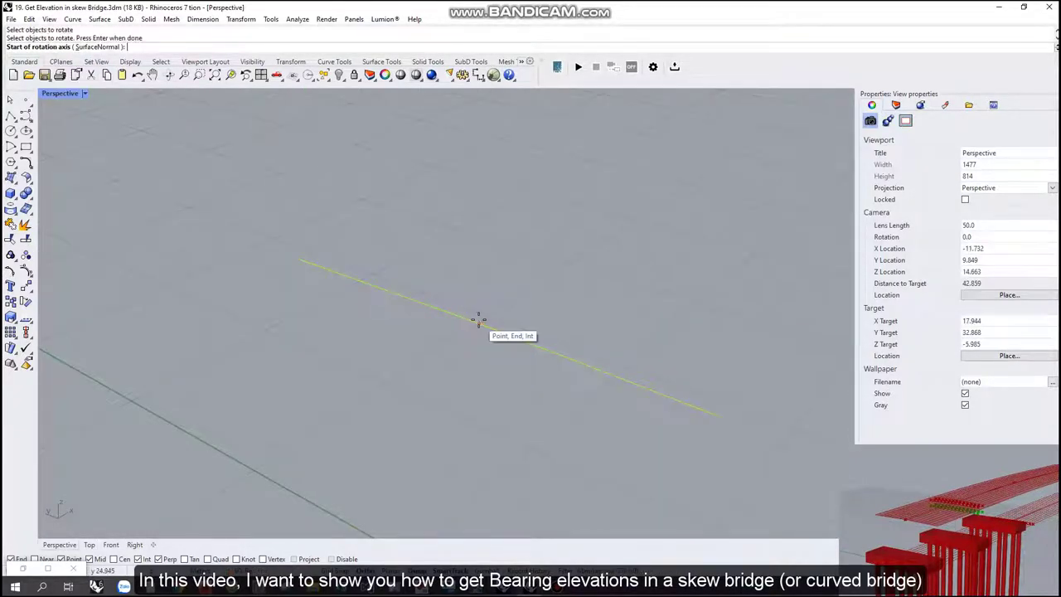
{"action": "left_click", "coordinate": [724, 412]}
{"action": "left_click", "coordinate": [392, 382]}
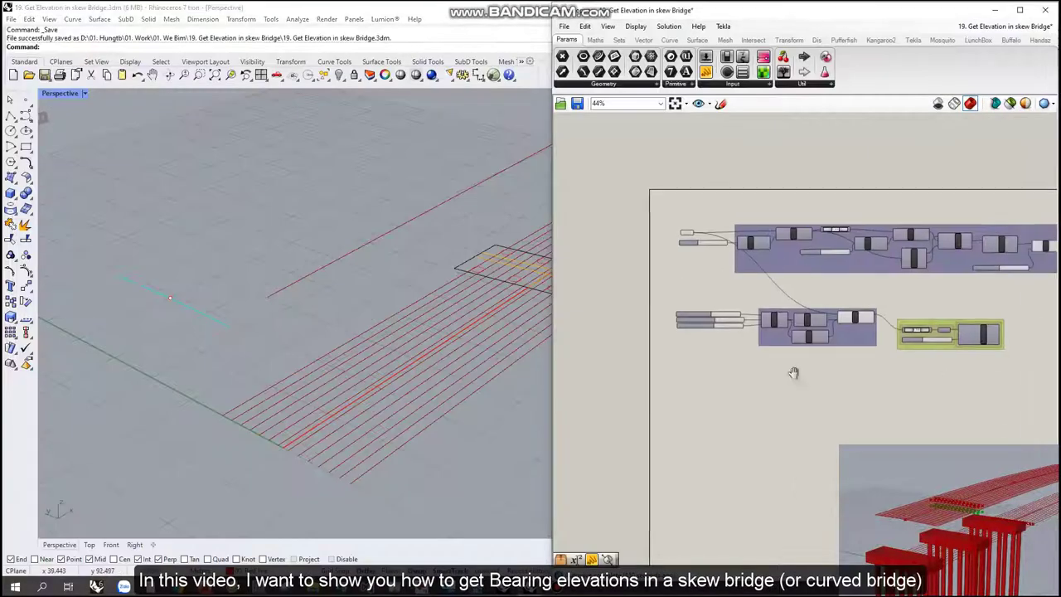
Step: In Grasshopper, add a Curve parameter below the girder sliders, reference the section polyline and rename it Cross Section
{"action": "scroll", "coordinate": [710, 352], "scroll_direction": "up", "scroll_amount": 5}
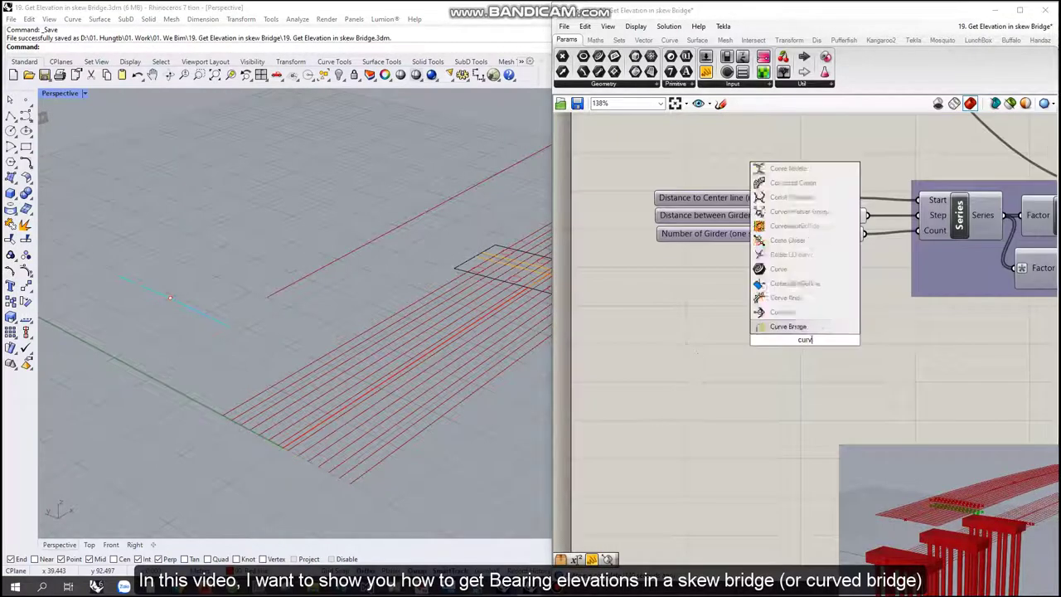
{"action": "right_click", "coordinate": [728, 340]}
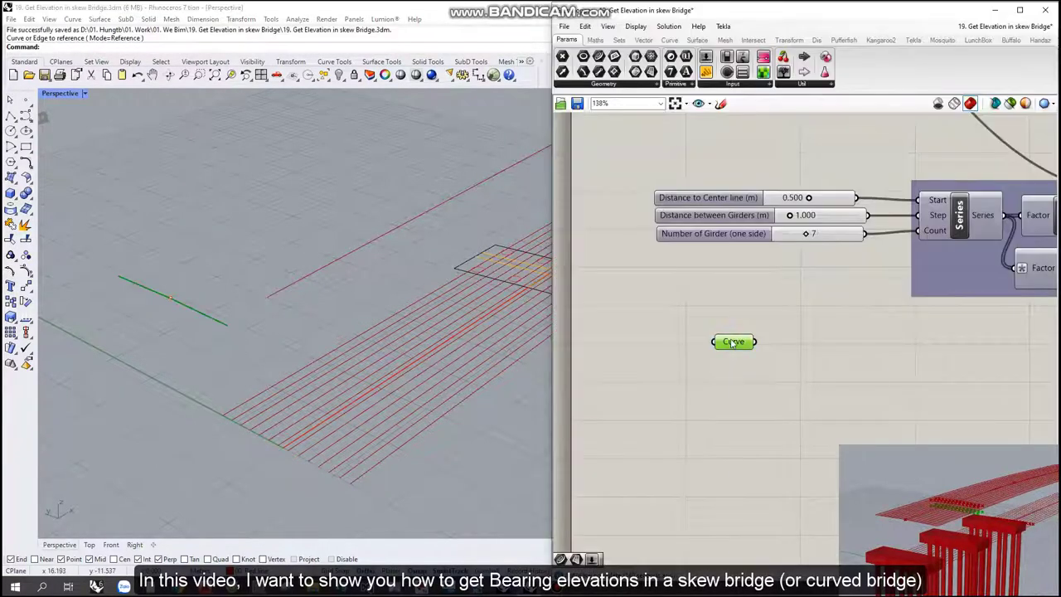
{"action": "right_click", "coordinate": [720, 340]}
{"action": "type", "text": "Cross Section"}
{"action": "key", "text": "Return"}
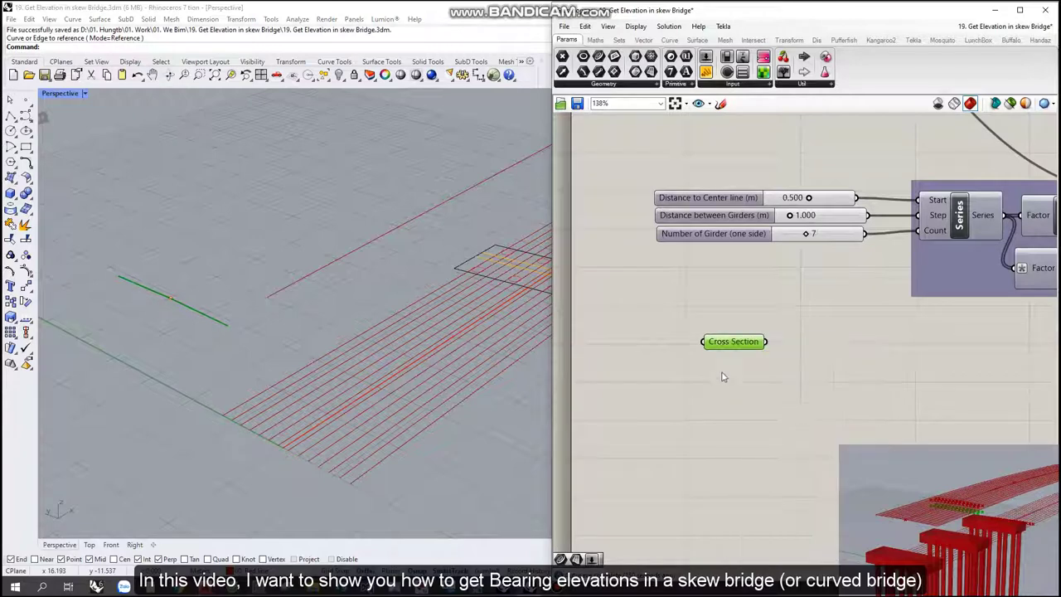
Step: Add a Point parameter named Ref Point below Cross Section and reference the point on the section polyline's middle vertex
{"action": "double_click", "coordinate": [730, 378]}
{"action": "type", "text": "point"}
{"action": "key", "text": "Return"}
{"action": "right_click", "coordinate": [738, 400]}
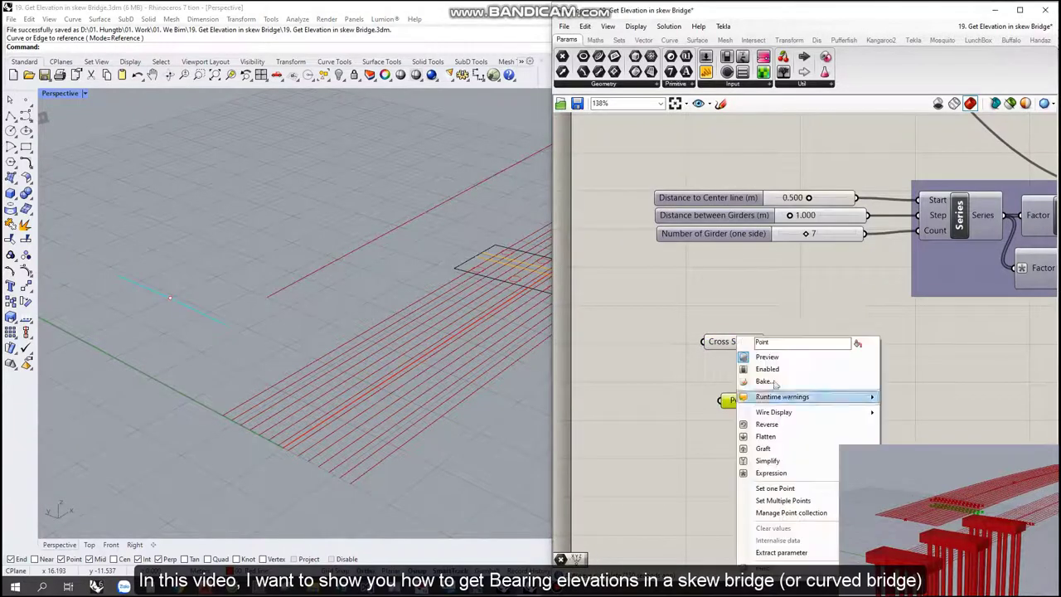
{"action": "type", "text": "Ref"}
{"action": "key", "text": "Return"}
{"action": "right_click", "coordinate": [738, 400]}
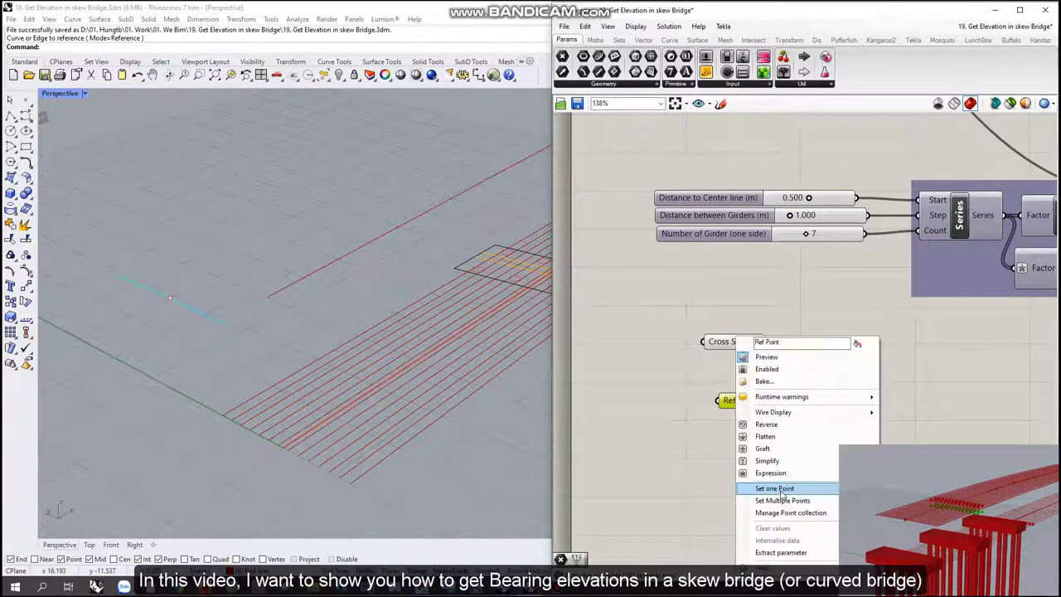
{"action": "left_click", "coordinate": [775, 488]}
{"action": "left_click", "coordinate": [737, 360]}
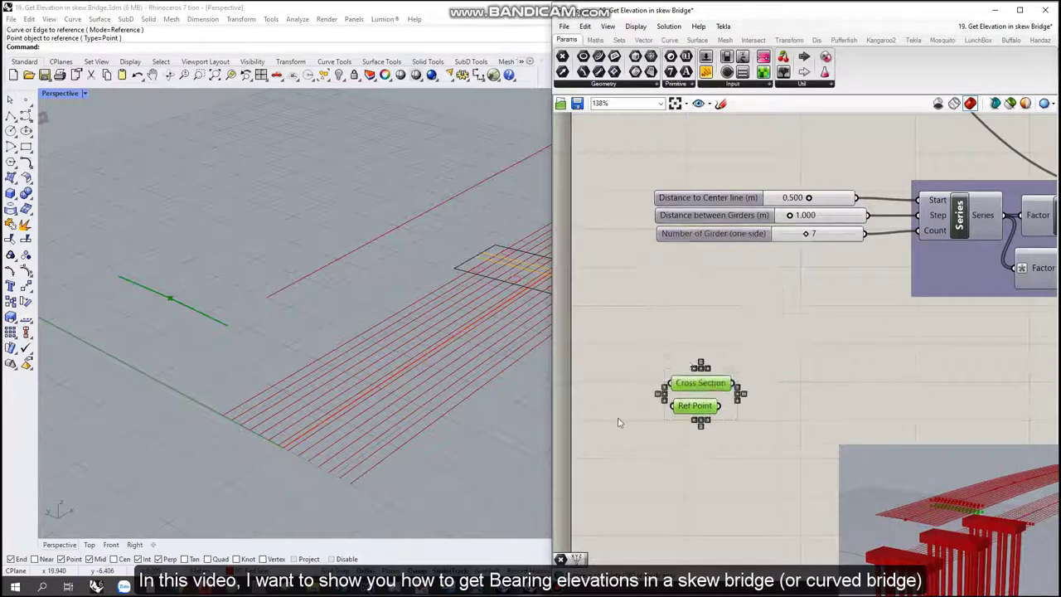
Step: Add Move To Point, wiring Cross Section to Geometry, Ref Point to Point A and the End Points Start output to Point B
{"action": "scroll", "coordinate": [729, 382], "scroll_direction": "down", "scroll_amount": 4}
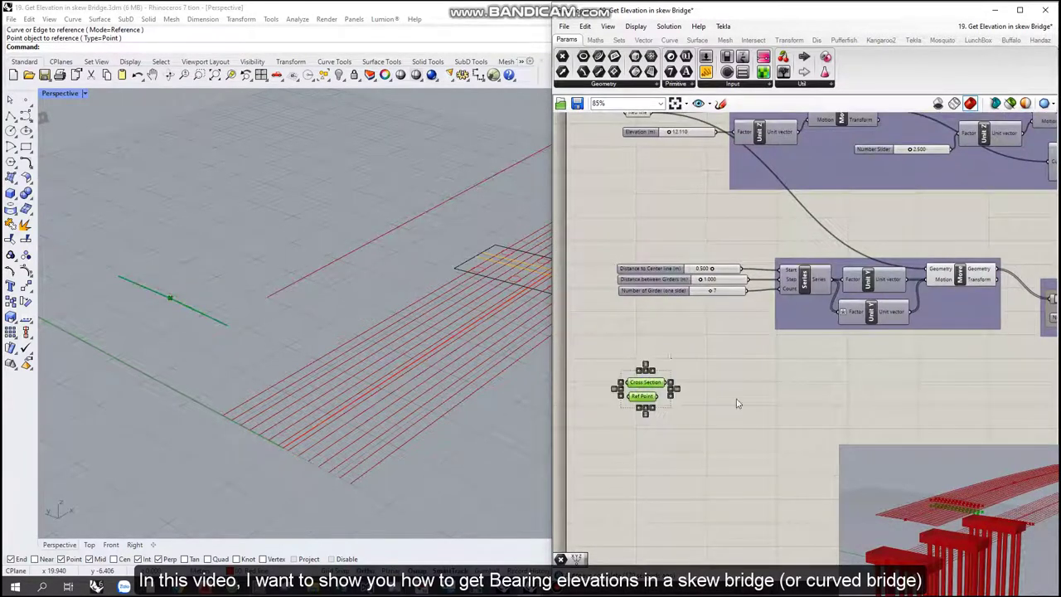
{"action": "double_click", "coordinate": [805, 339]}
{"action": "type", "text": "move"}
{"action": "key", "text": "Return"}
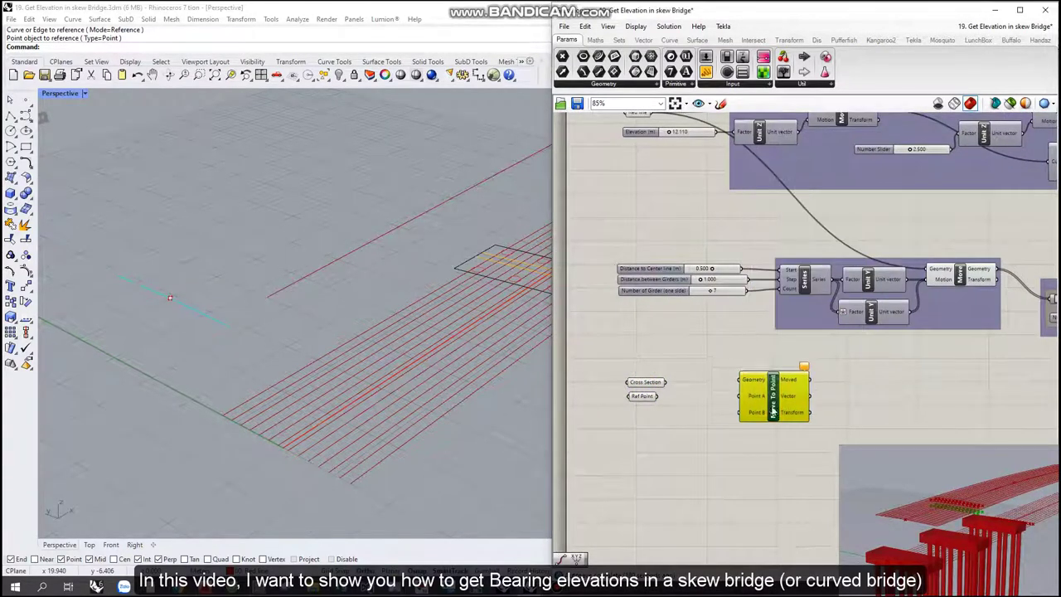
{"action": "left_click_drag", "start_coordinate": [720, 399], "coordinate": [736, 398]}
{"action": "scroll", "coordinate": [737, 398], "scroll_direction": "down", "scroll_amount": 2}
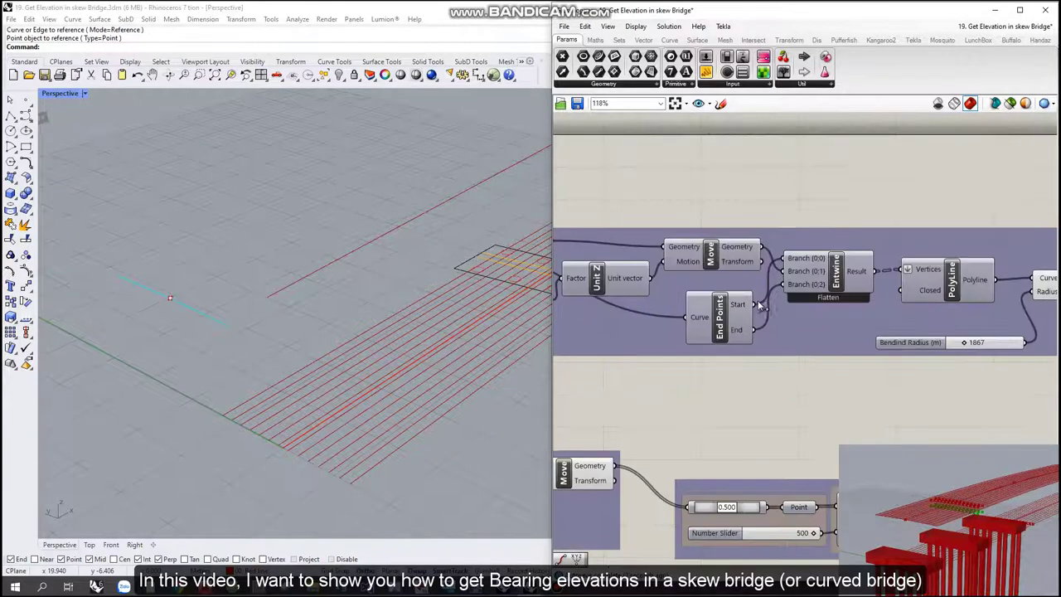
{"action": "scroll", "coordinate": [622, 400], "scroll_direction": "up", "scroll_amount": 3}
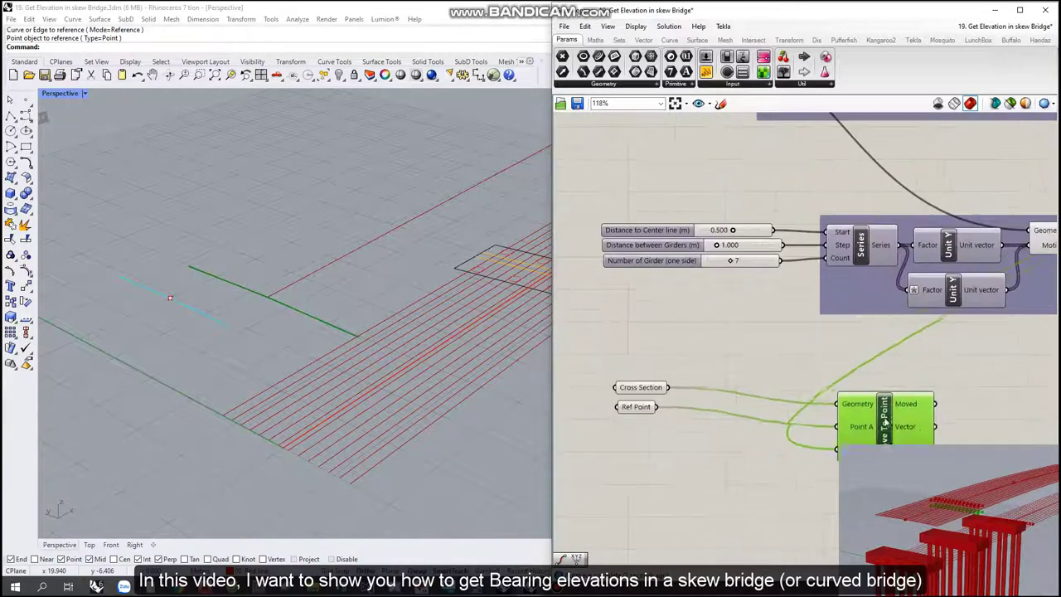
Step: Group Cross Section with Ref Point, the red line with its Elevation slider, and the three girder sliders
{"action": "right_click", "coordinate": [623, 401]}
{"action": "scroll", "coordinate": [676, 419], "scroll_direction": "down", "scroll_amount": 2}
{"action": "right_click", "coordinate": [699, 388]}
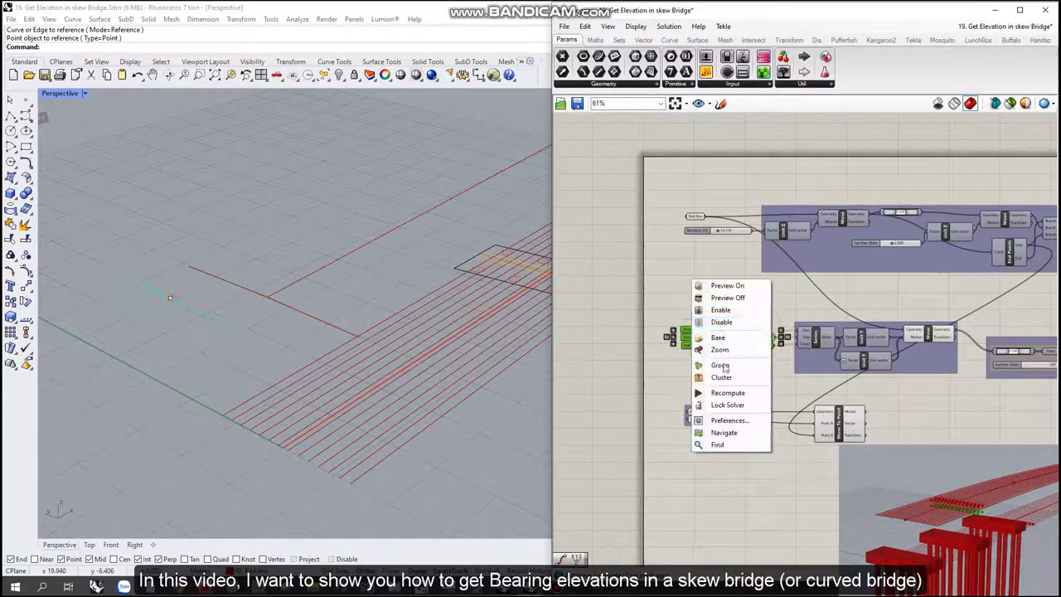
{"action": "scroll", "coordinate": [705, 332], "scroll_direction": "down", "scroll_amount": 1}
{"action": "right_click", "coordinate": [713, 220]}
{"action": "right_click", "coordinate": [712, 275]}
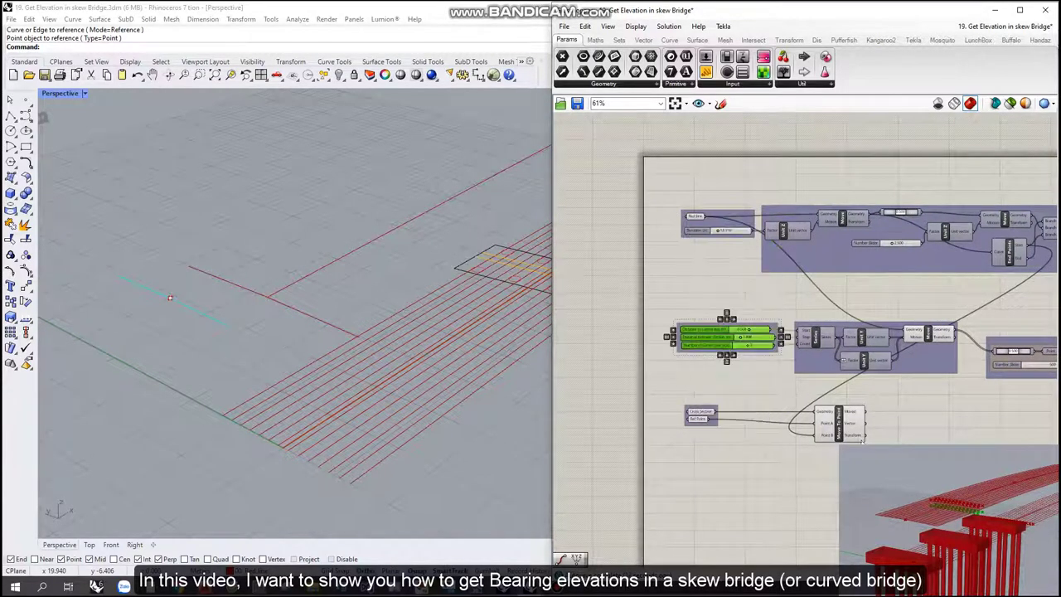
Step: Add Extrude Along with the Moved section as Base and the filleted red-line curve as Curve, and place it with Move To Point after the existing groups
{"action": "scroll", "coordinate": [699, 363], "scroll_direction": "up", "scroll_amount": 3}
{"action": "double_click", "coordinate": [751, 336]}
{"action": "type", "text": "extrud"}
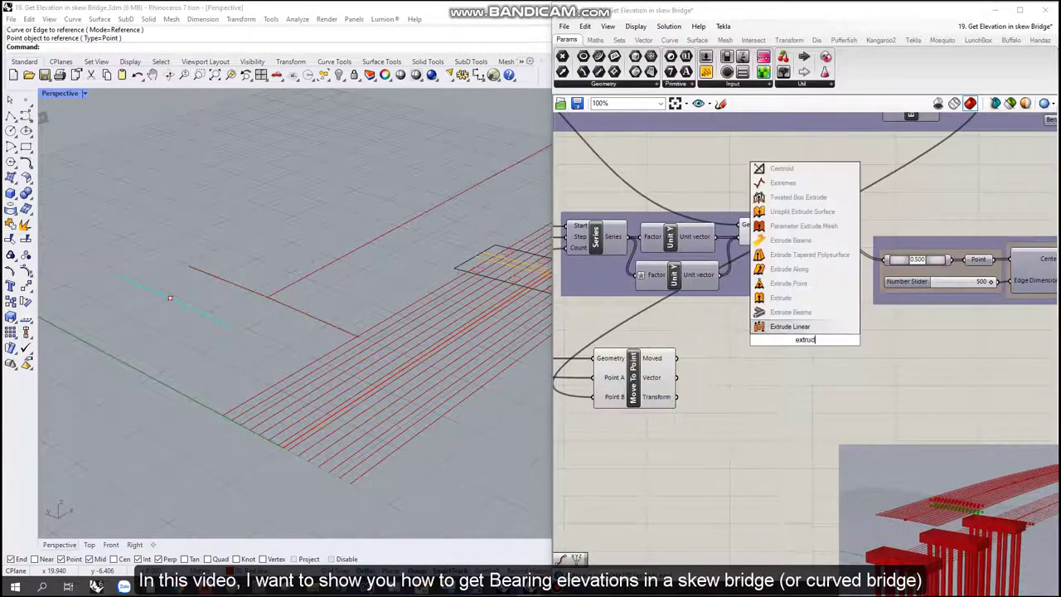
{"action": "left_click", "coordinate": [821, 269]}
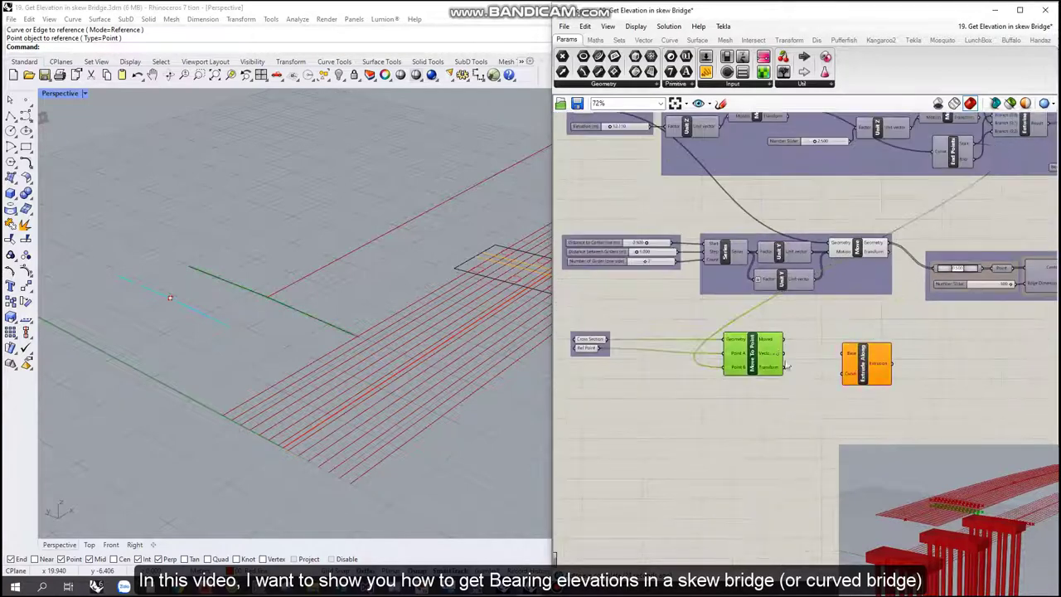
{"action": "scroll", "coordinate": [927, 259], "scroll_direction": "down", "scroll_amount": 2}
{"action": "scroll", "coordinate": [927, 260], "scroll_direction": "up", "scroll_amount": 1}
{"action": "right_click_drag", "start_coordinate": [498, 249], "coordinate": [439, 212]}
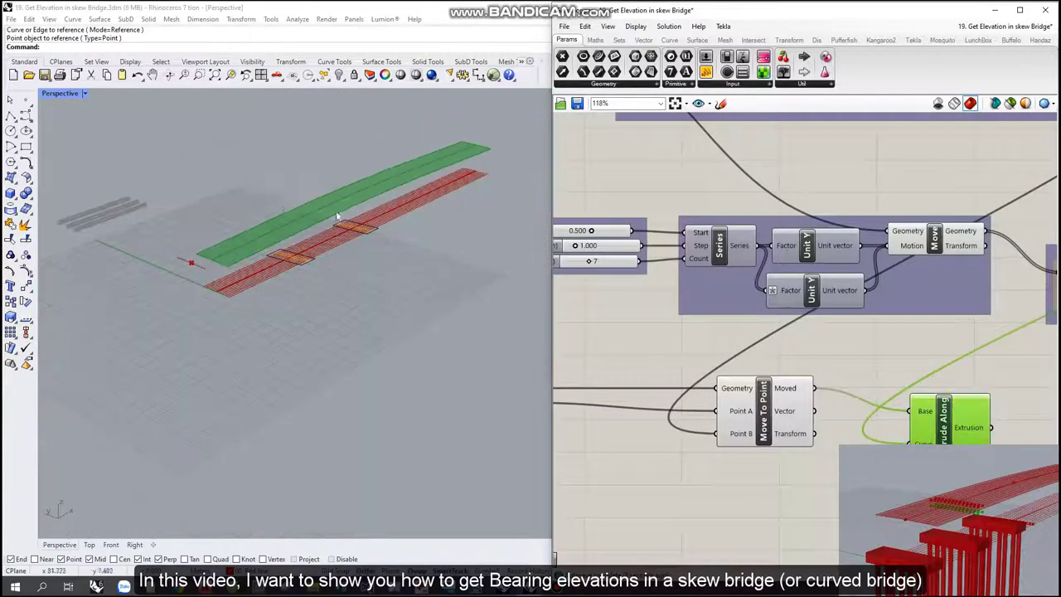
{"action": "right_click_drag", "start_coordinate": [464, 249], "coordinate": [489, 217]}
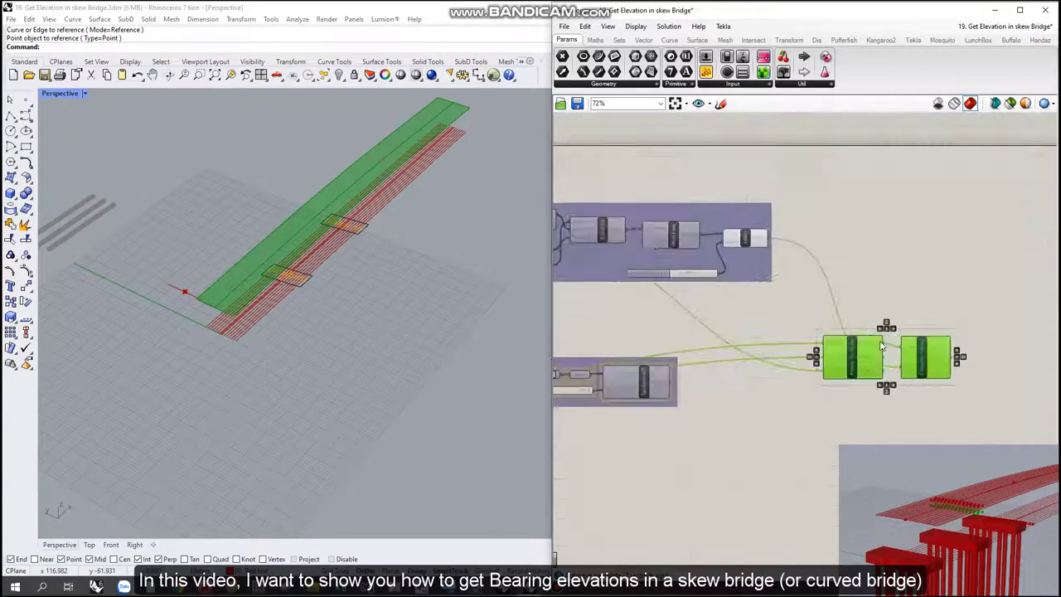
Step: Group Move To Point with Extrude Along under the name Top Surface, and name the red-line curve group
{"action": "right_click", "coordinate": [878, 243]}
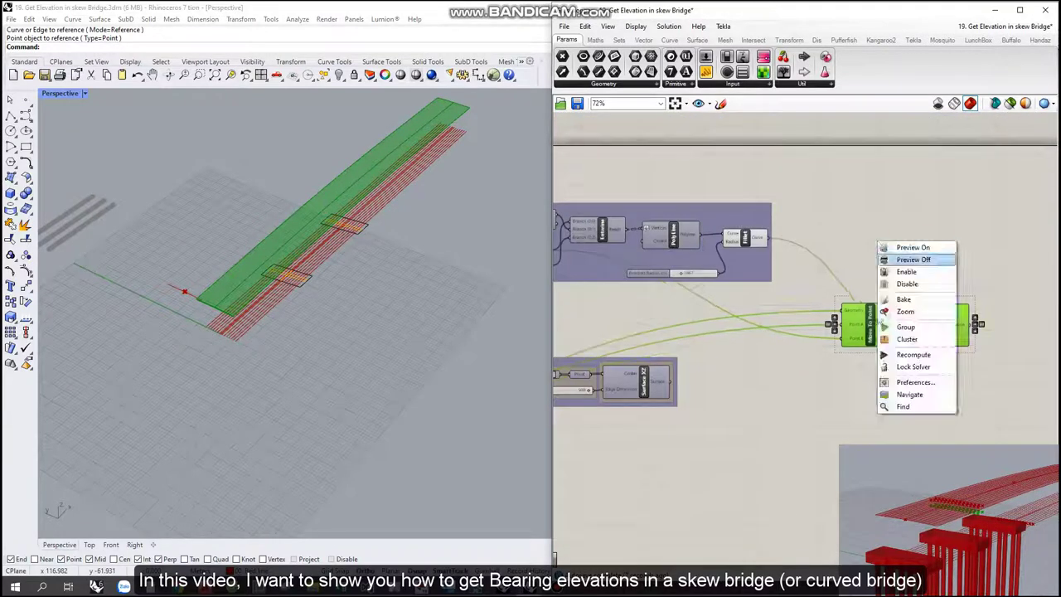
{"action": "left_click", "coordinate": [916, 259]}
{"action": "scroll", "coordinate": [916, 260], "scroll_direction": "down", "scroll_amount": 1}
{"action": "right_click", "coordinate": [785, 347]}
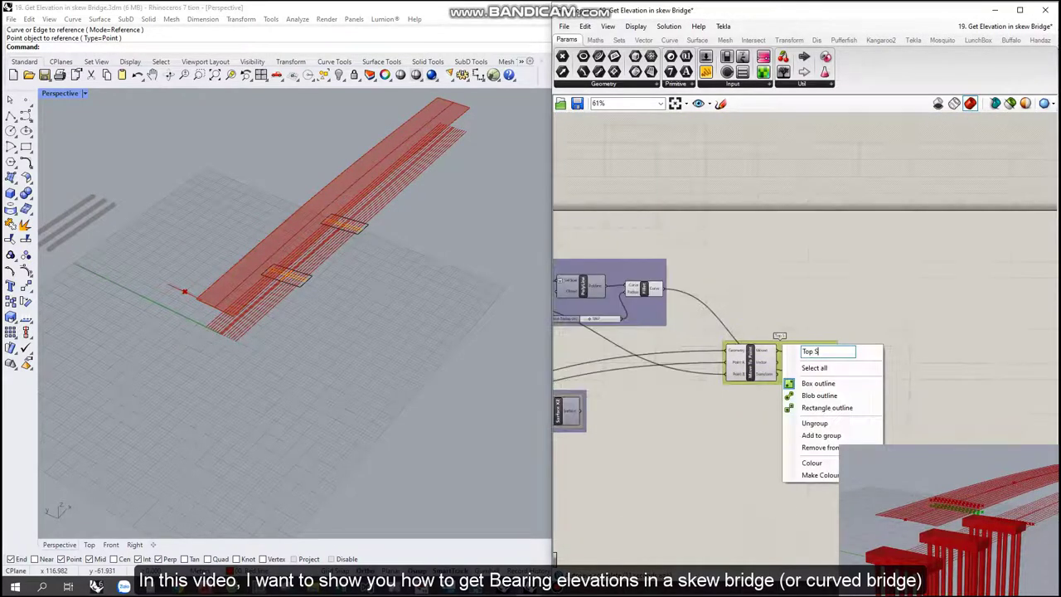
{"action": "key", "text": "Return"}
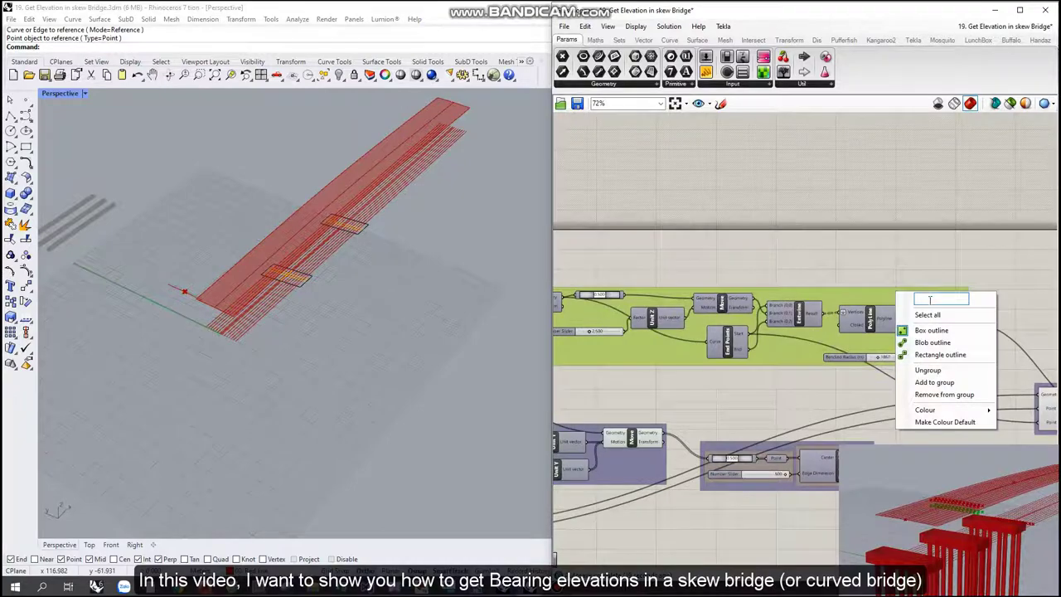
{"action": "key", "text": "Return"}
Step: Add a Brep | Brep intersection with the Top Surface extrusion as Brep A and the Surface XZ output as Brep B
{"action": "right_click_drag", "start_coordinate": [746, 497], "coordinate": [746, 306]}
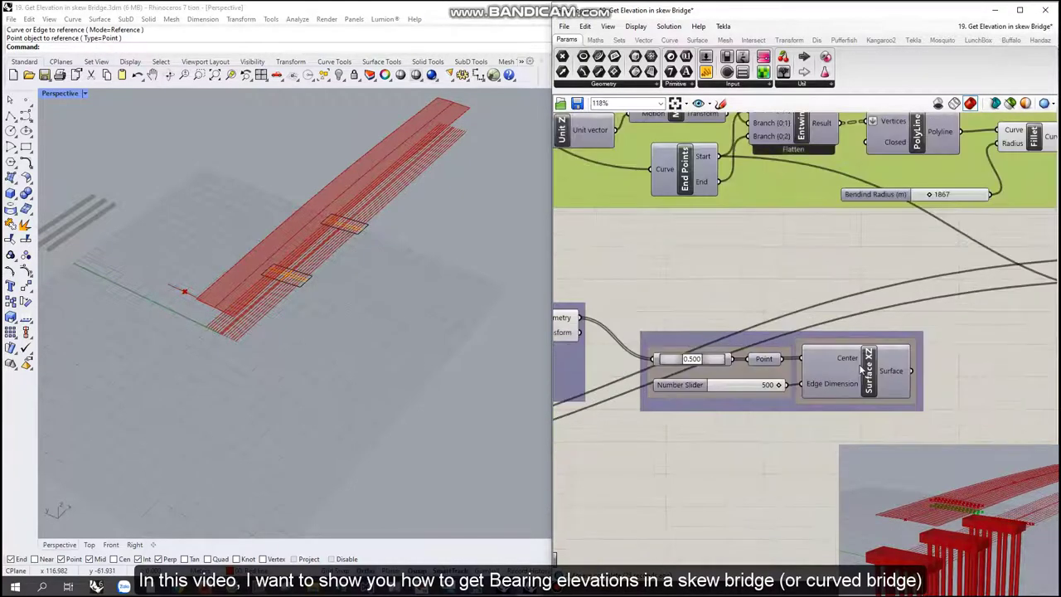
{"action": "scroll", "coordinate": [738, 352], "scroll_direction": "up", "scroll_amount": 3}
{"action": "scroll", "coordinate": [738, 352], "scroll_direction": "down", "scroll_amount": 3}
{"action": "left_click", "coordinate": [887, 298]}
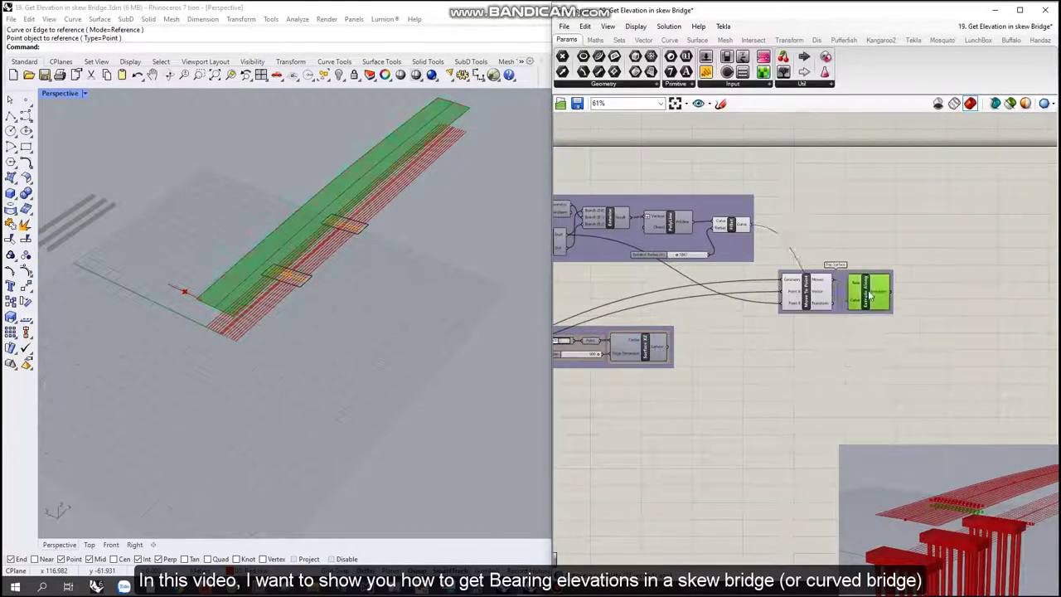
{"action": "double_click", "coordinate": [804, 330]}
{"action": "type", "text": "brep/brep"}
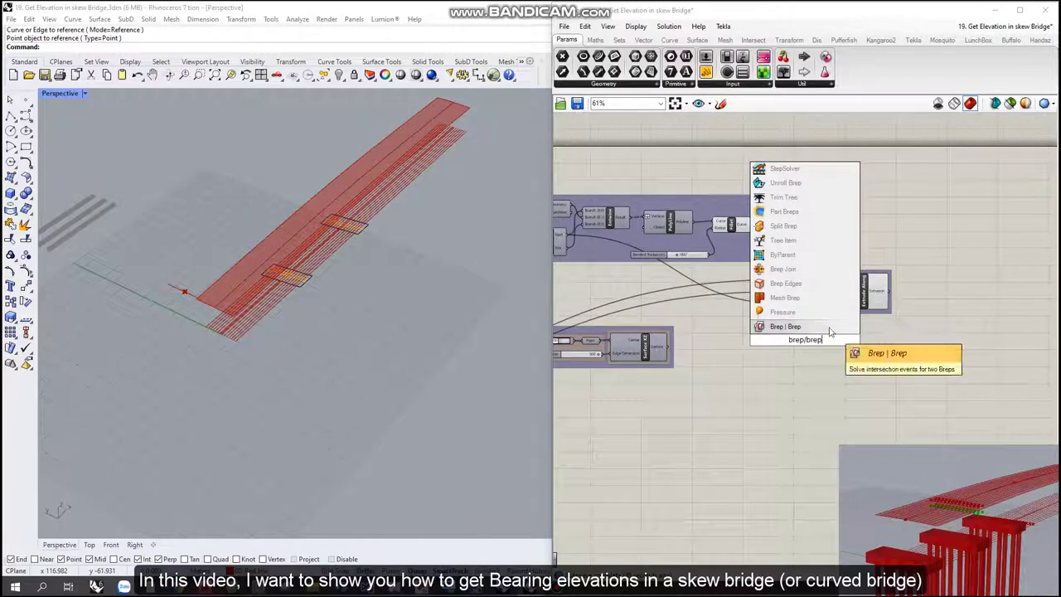
{"action": "left_click", "coordinate": [829, 327]}
{"action": "left_click_drag", "start_coordinate": [667, 349], "coordinate": [881, 383]}
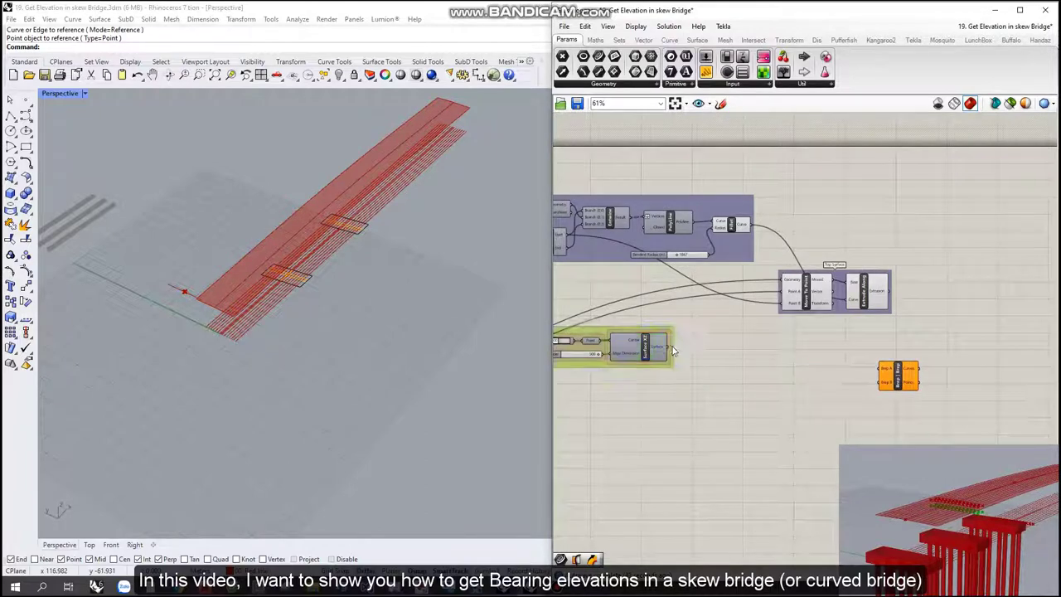
{"action": "scroll", "coordinate": [695, 337], "scroll_direction": "up", "scroll_amount": 4}
{"action": "scroll", "coordinate": [746, 290], "scroll_direction": "down", "scroll_amount": 4}
{"action": "scroll", "coordinate": [868, 217], "scroll_direction": "up", "scroll_amount": 3}
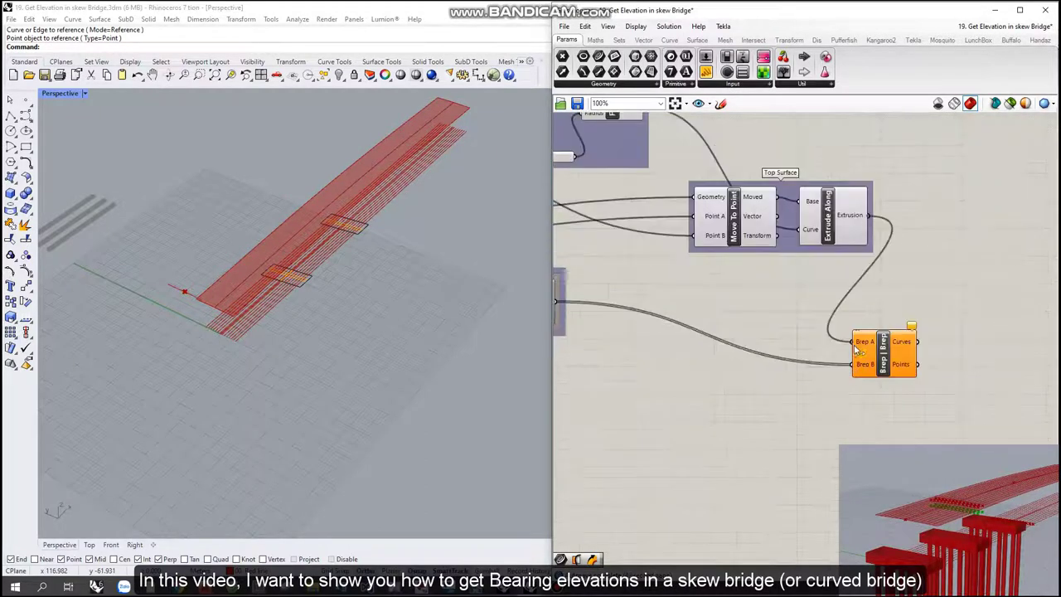
{"action": "left_click", "coordinate": [857, 351]}
{"action": "scroll", "coordinate": [305, 241], "scroll_direction": "up", "scroll_amount": 5}
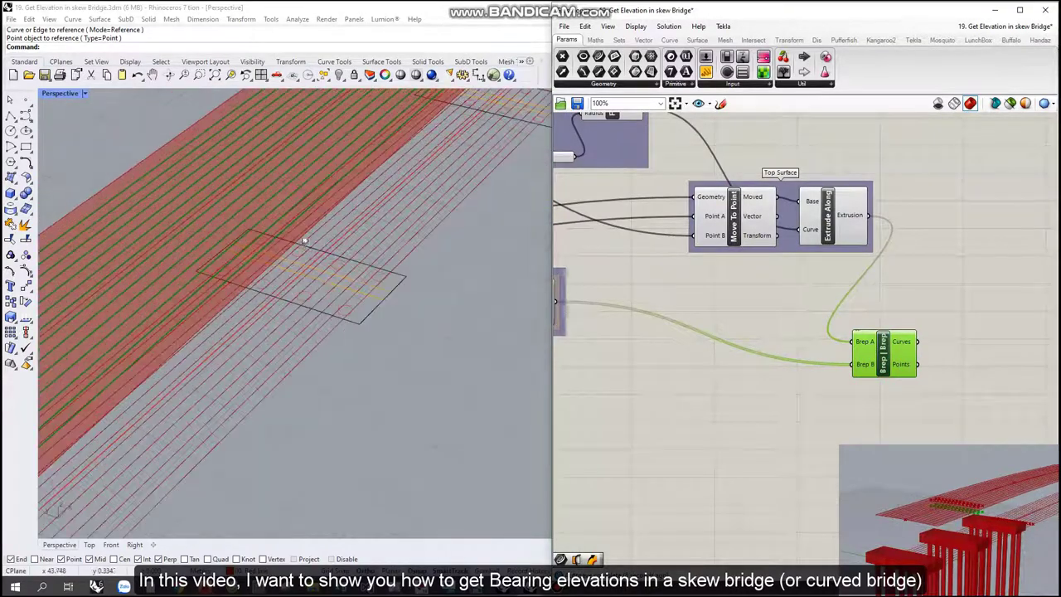
Step: Add a Curve parameter below the Cross Section and Ref Point group
{"action": "scroll", "coordinate": [744, 375], "scroll_direction": "down", "scroll_amount": 5}
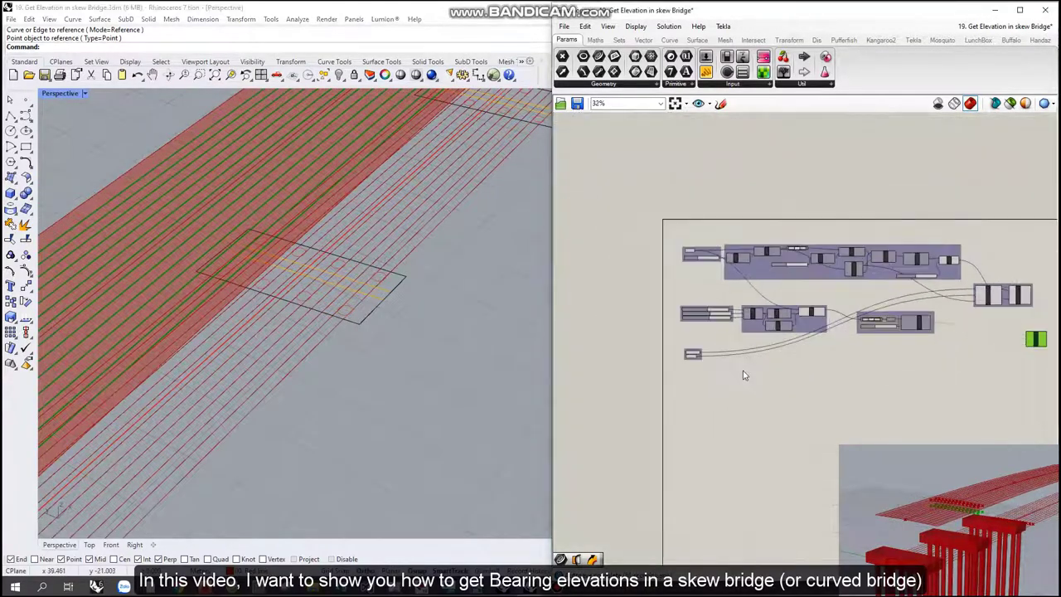
{"action": "scroll", "coordinate": [744, 376], "scroll_direction": "up", "scroll_amount": 2}
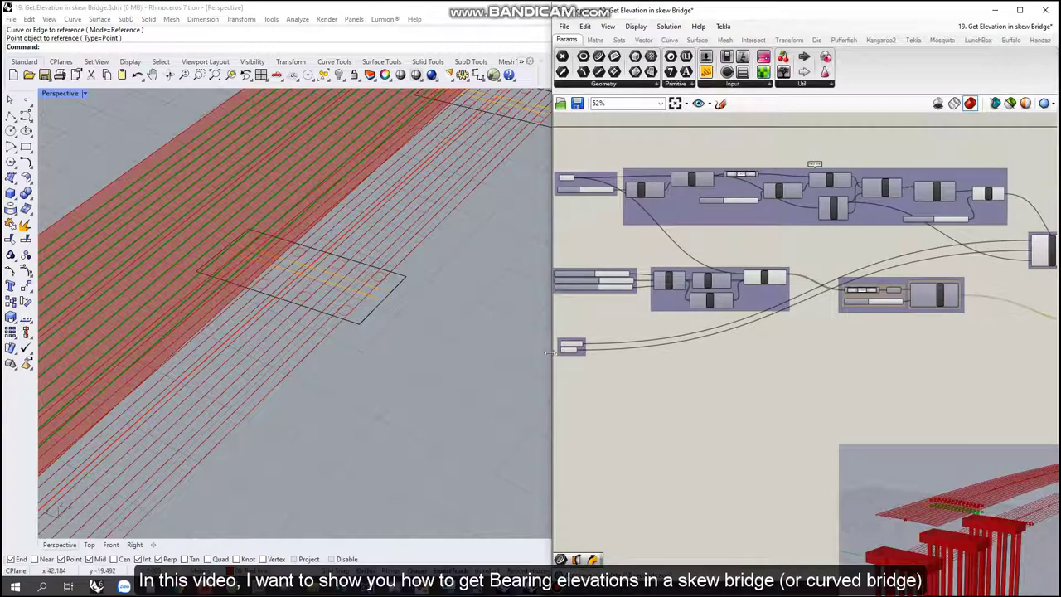
{"action": "double_click", "coordinate": [804, 330]}
{"action": "type", "text": "point"}
{"action": "key", "text": "Return"}
{"action": "right_click_drag", "start_coordinate": [806, 340], "coordinate": [951, 332]}
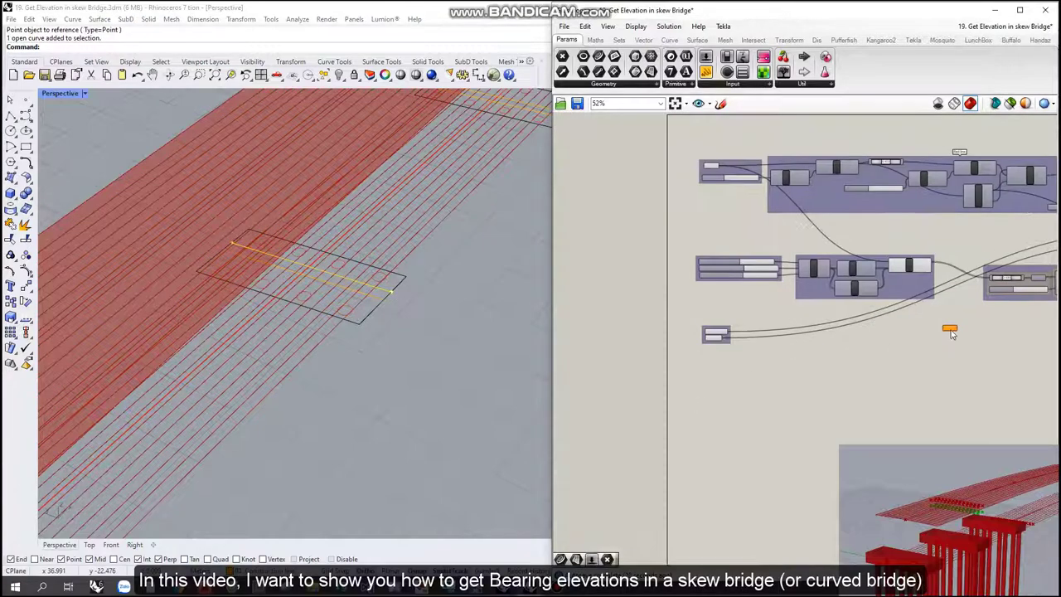
Step: Name the new Curve parameter Bearing line and assign it the highlighted line at the pier cap
{"action": "scroll", "coordinate": [715, 366], "scroll_direction": "up", "scroll_amount": 5}
{"action": "right_click", "coordinate": [707, 363]}
{"action": "type", "text": "Bre"}
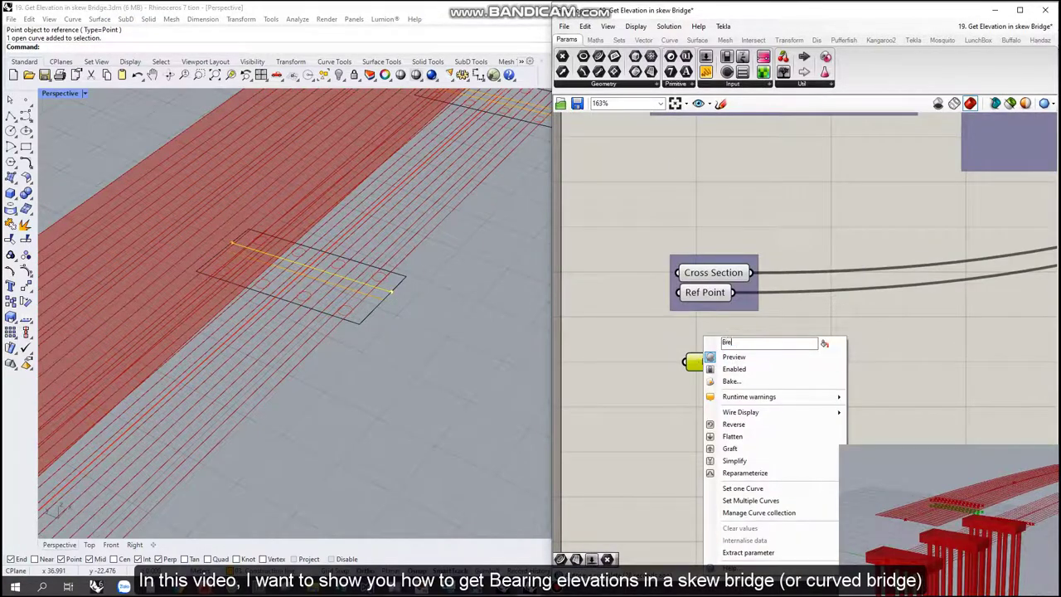
{"action": "type", "text": "ring line"}
{"action": "key", "text": "Return"}
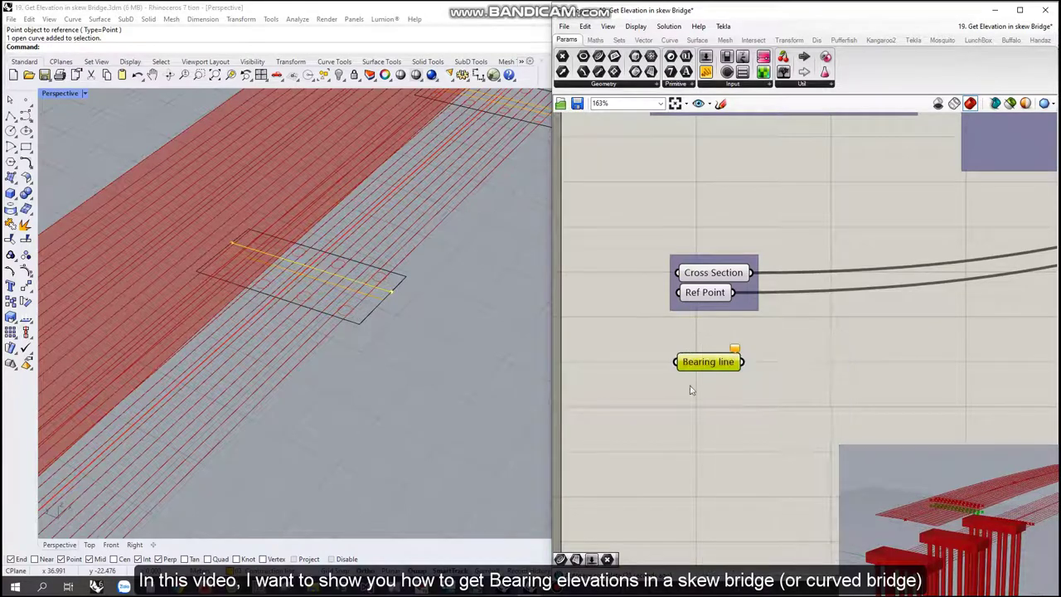
{"action": "right_click", "coordinate": [706, 362]}
{"action": "key", "text": "Escape"}
Step: Add an Extrude Along component with Bearing line as its Base and place it to the right of the parameter
{"action": "scroll", "coordinate": [719, 354], "scroll_direction": "down", "scroll_amount": 3}
{"action": "double_click", "coordinate": [804, 332]}
{"action": "type", "text": "extrude"}
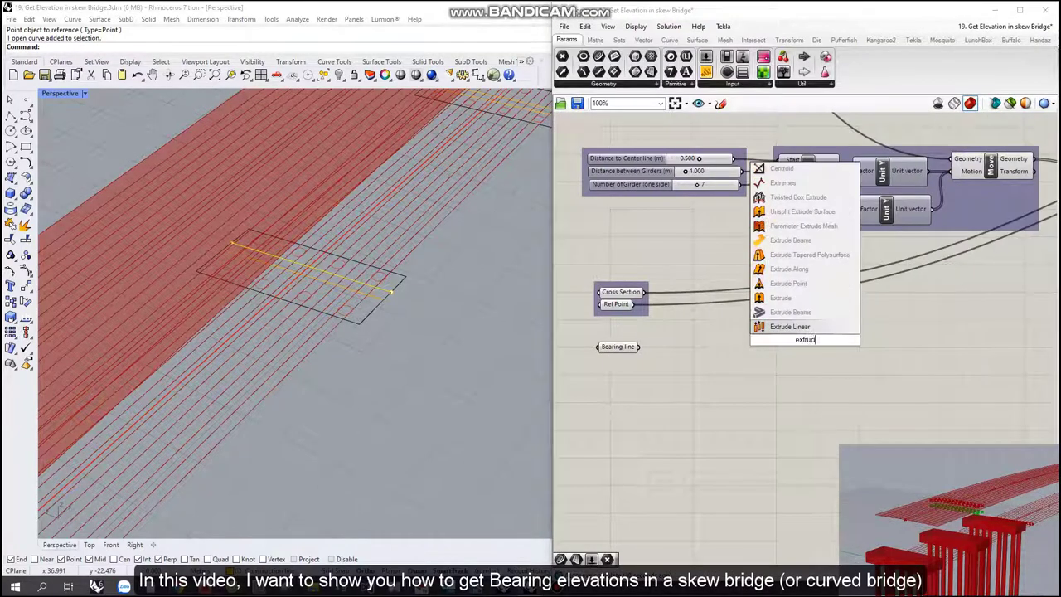
{"action": "key", "text": "Return"}
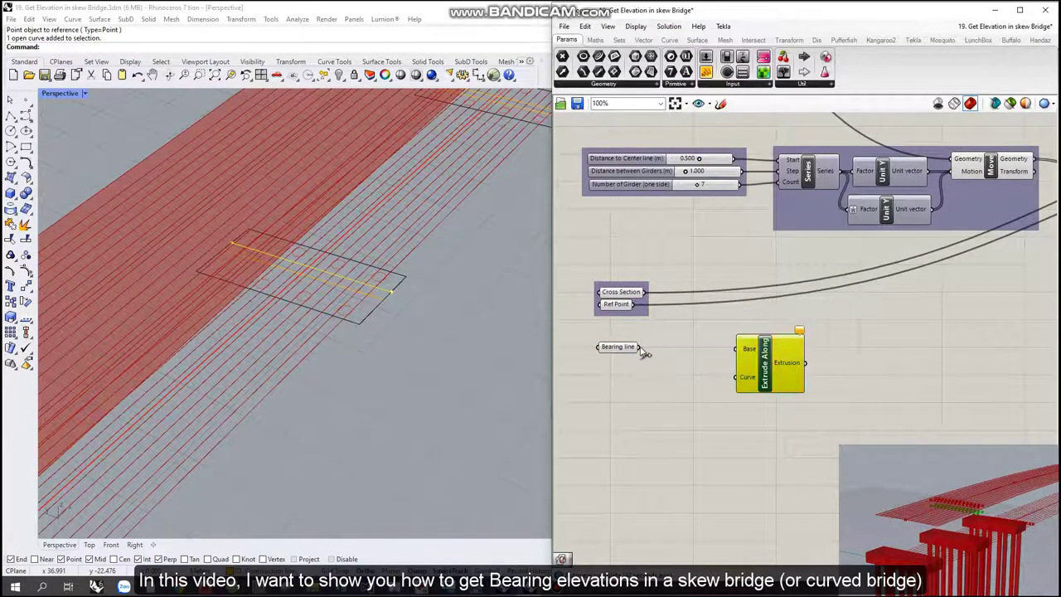
{"action": "left_click_drag", "start_coordinate": [639, 347], "coordinate": [736, 348]}
{"action": "left_click_drag", "start_coordinate": [771, 365], "coordinate": [878, 350]}
{"action": "double_click", "coordinate": [790, 369]}
{"action": "type", "text": "unit z"}
{"action": "key", "text": "Return"}
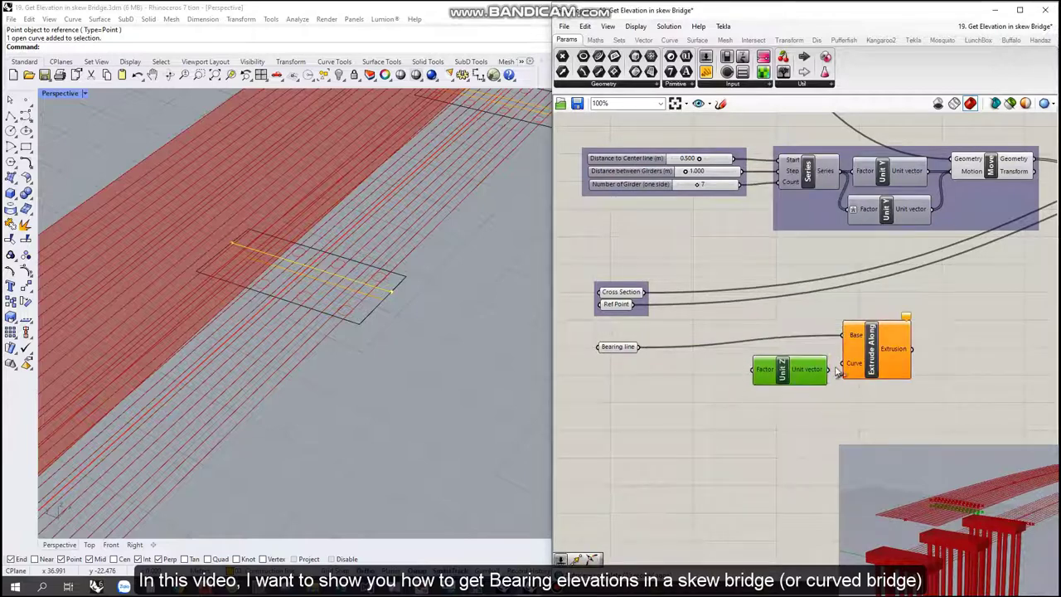
{"action": "key", "text": "Delete"}
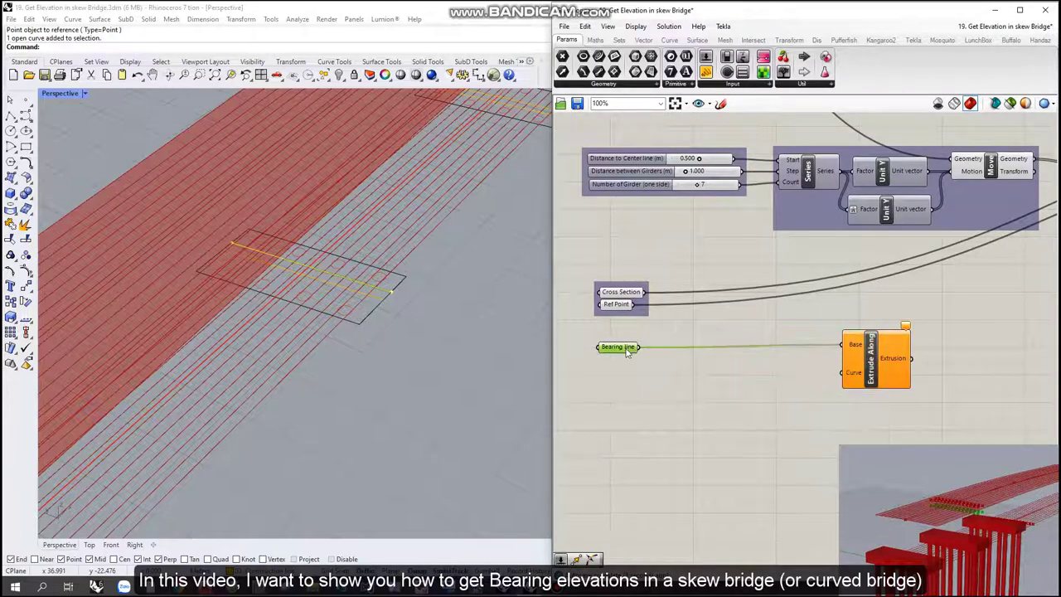
Step: Add a Point On Curve at 0.500 on the Bearing line and a Line SDL component starting from that point
{"action": "double_click", "coordinate": [749, 379]}
{"action": "type", "text": "p"}
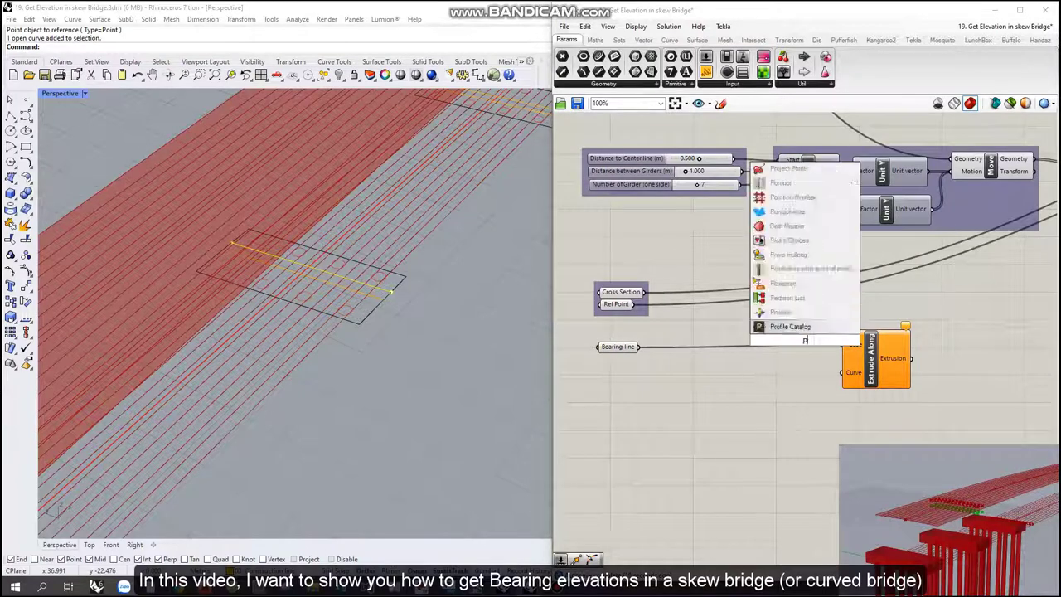
{"action": "type", "text": "oint on curve"}
{"action": "key", "text": "Return"}
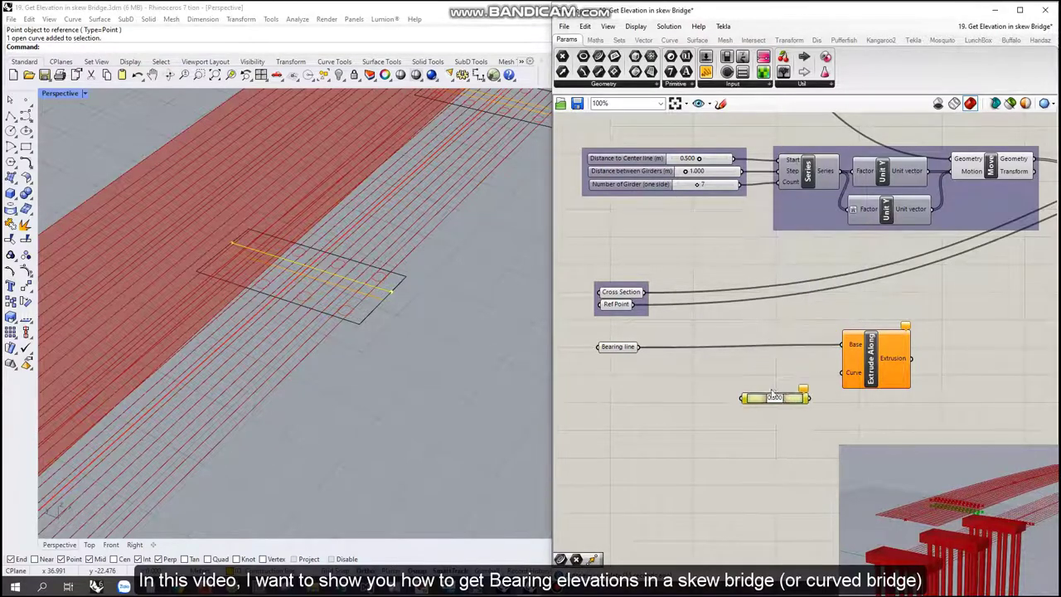
{"action": "double_click", "coordinate": [804, 340]}
{"action": "type", "text": "linee"}
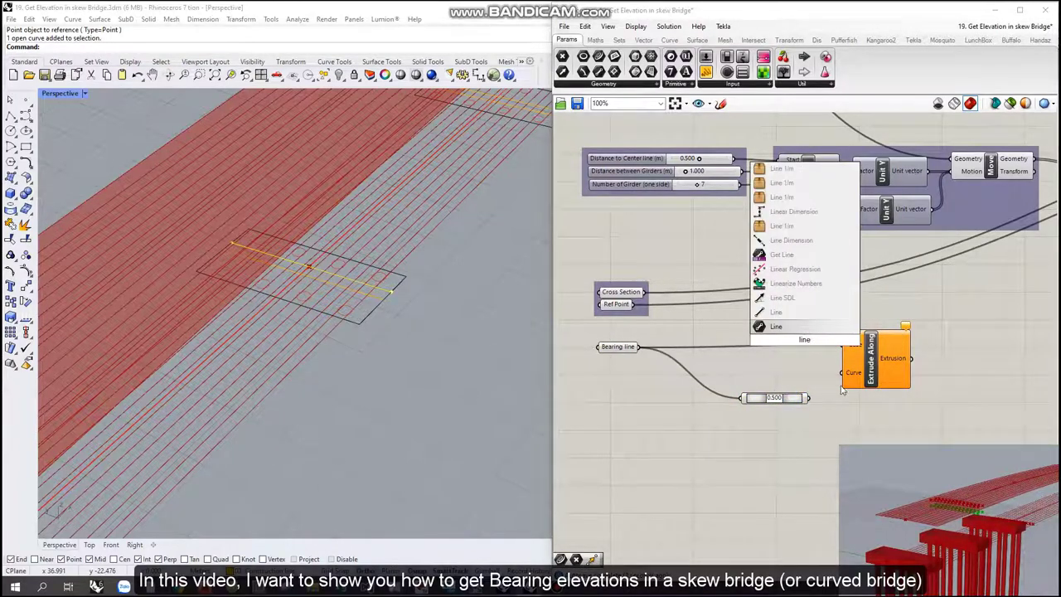
{"action": "key", "text": "Return"}
Step: Give Line SDL a Unit Z vector as Direction and a number slider of 100 as Length
{"action": "double_click", "coordinate": [812, 402]}
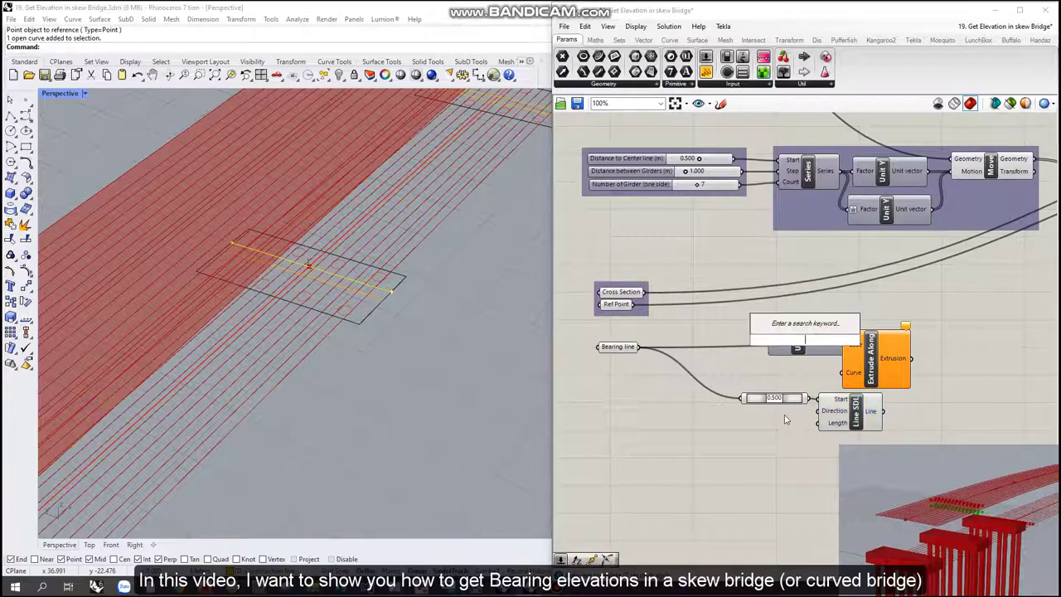
{"action": "type", "text": "100"}
{"action": "key", "text": "Return"}
{"action": "left_click_drag", "start_coordinate": [816, 358], "coordinate": [808, 431]}
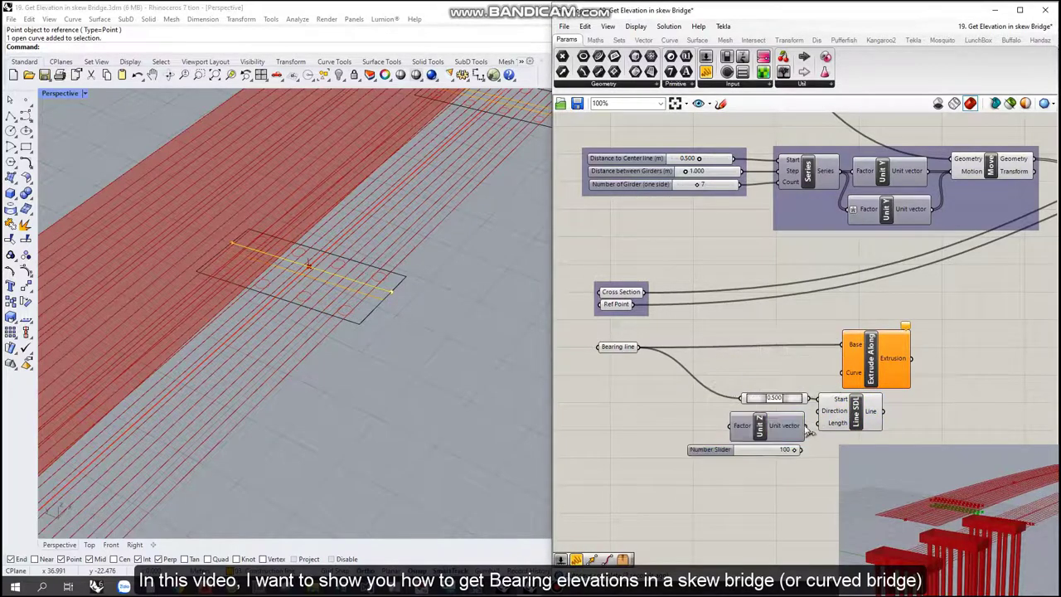
Step: Use the Line SDL output as the Curve of the bearing line's Extrude Along and hide that extrusion's preview
{"action": "left_click_drag", "start_coordinate": [844, 377], "coordinate": [846, 374]}
{"action": "scroll", "coordinate": [846, 374], "scroll_direction": "down", "scroll_amount": 3}
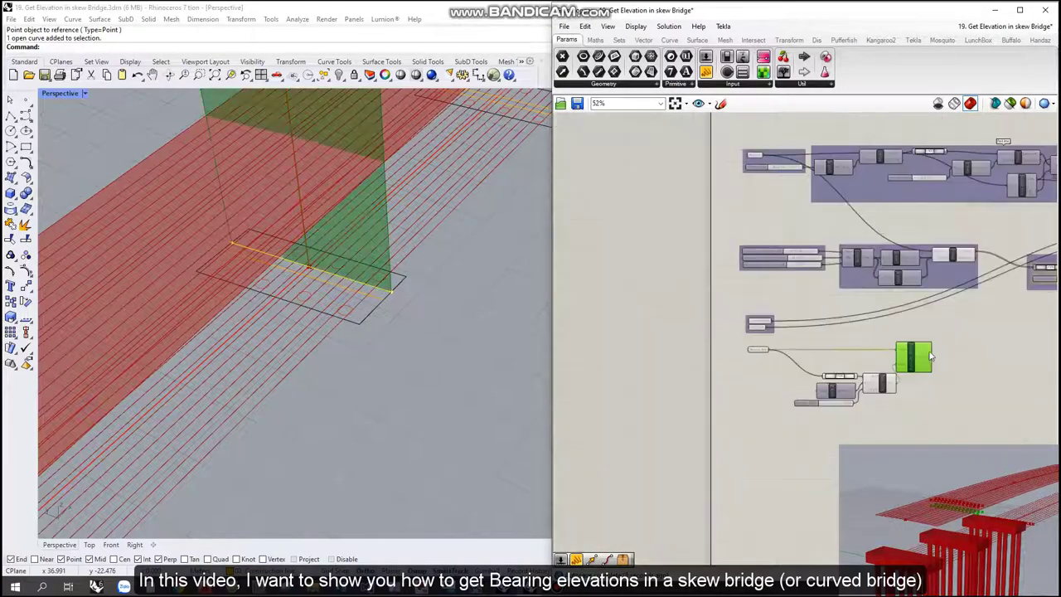
{"action": "middle_click", "coordinate": [924, 320]}
{"action": "scroll", "coordinate": [813, 340], "scroll_direction": "down", "scroll_amount": 2}
{"action": "scroll", "coordinate": [813, 340], "scroll_direction": "up", "scroll_amount": 3}
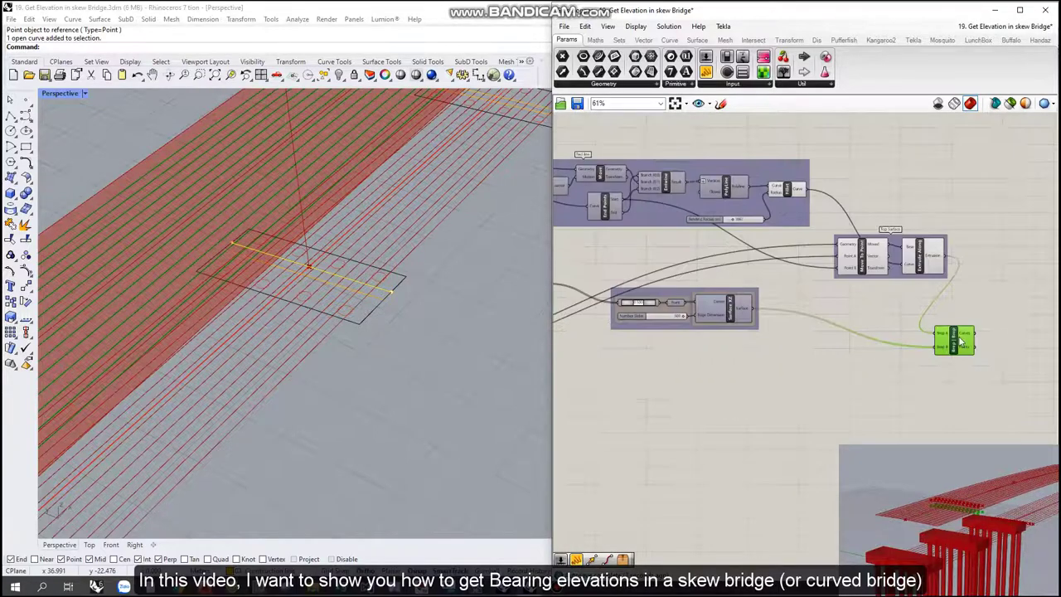
{"action": "right_click_drag", "start_coordinate": [678, 326], "coordinate": [896, 290]}
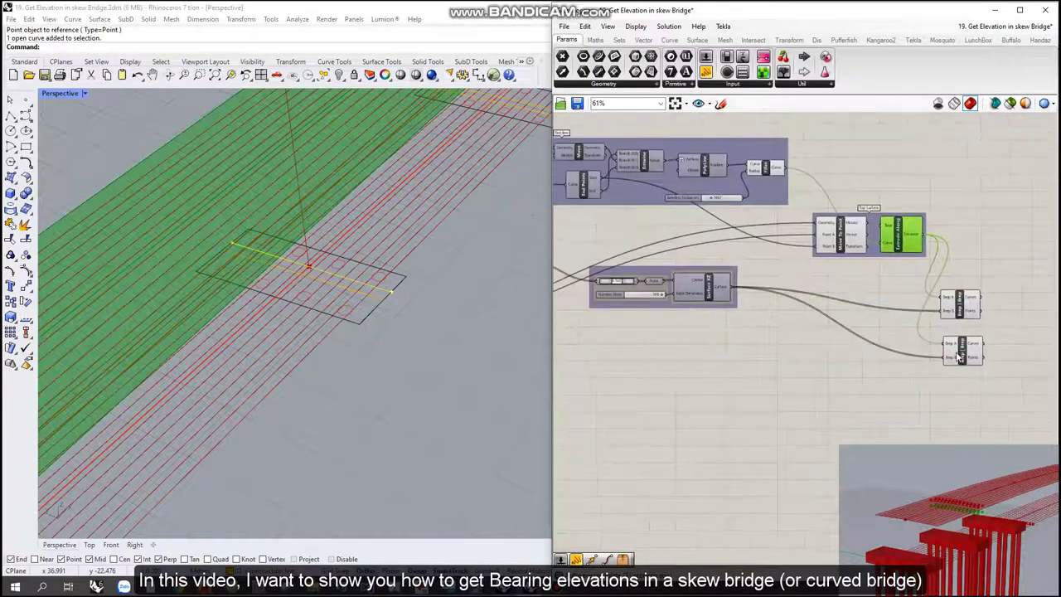
{"action": "left_click", "coordinate": [959, 357]}
{"action": "scroll", "coordinate": [960, 357], "scroll_direction": "up", "scroll_amount": 2}
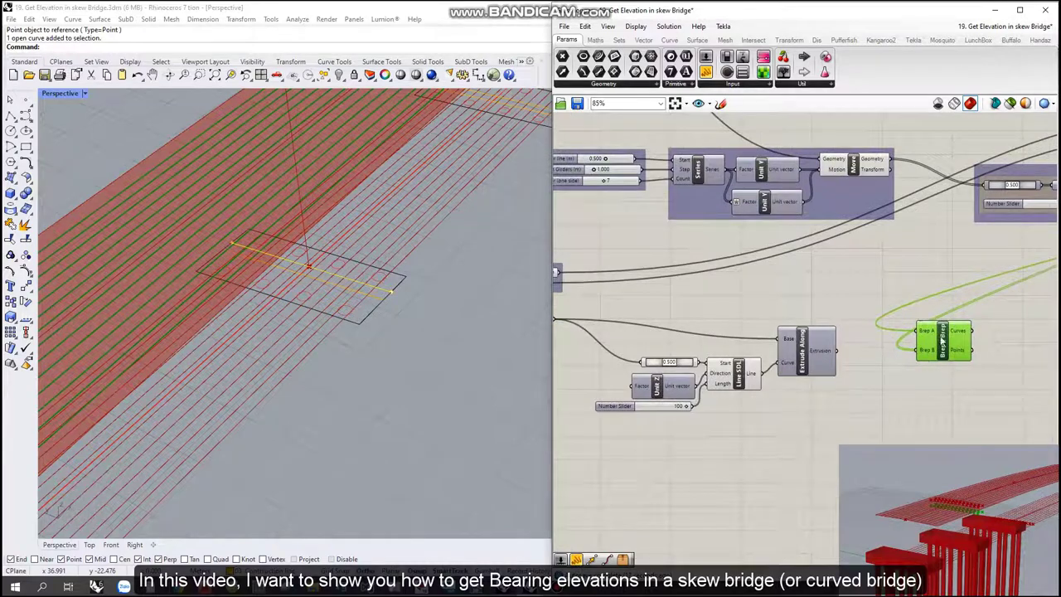
{"action": "scroll", "coordinate": [943, 342], "scroll_direction": "down", "scroll_amount": 5}
{"action": "scroll", "coordinate": [678, 338], "scroll_direction": "up", "scroll_amount": 3}
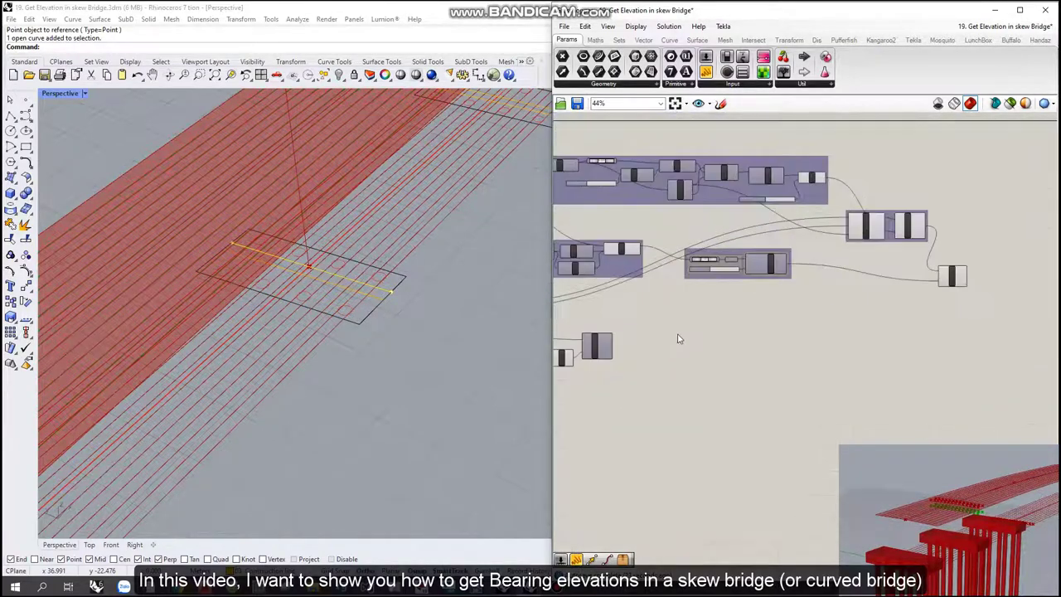
Step: Add a Brep | Curve intersection component beside the bearing line's Extrude Along and delete the unneeded Mesh | Curve component
{"action": "left_click", "coordinate": [752, 41]}
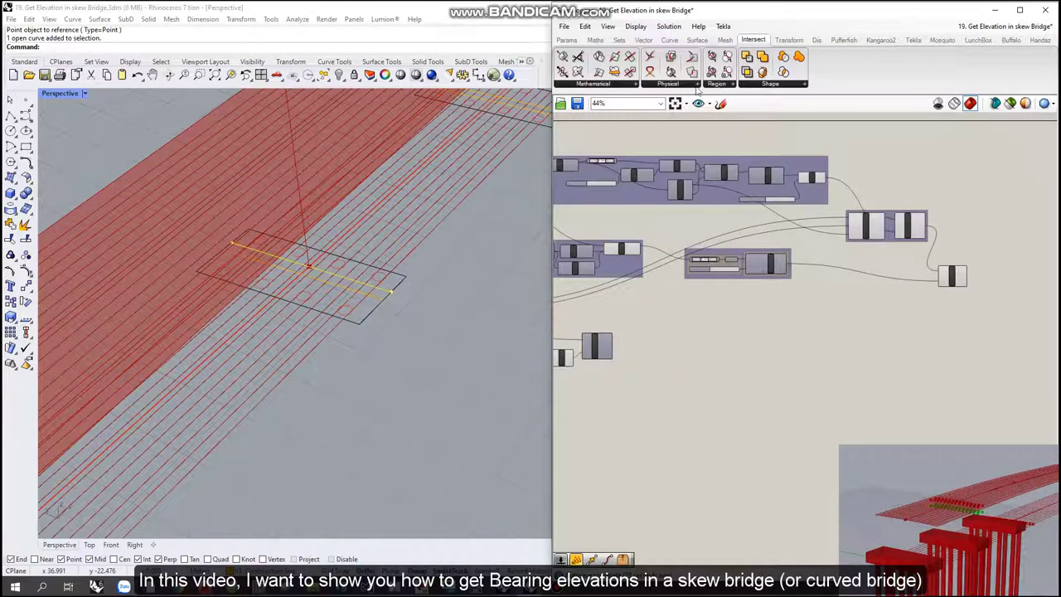
{"action": "scroll", "coordinate": [743, 349], "scroll_direction": "up", "scroll_amount": 4}
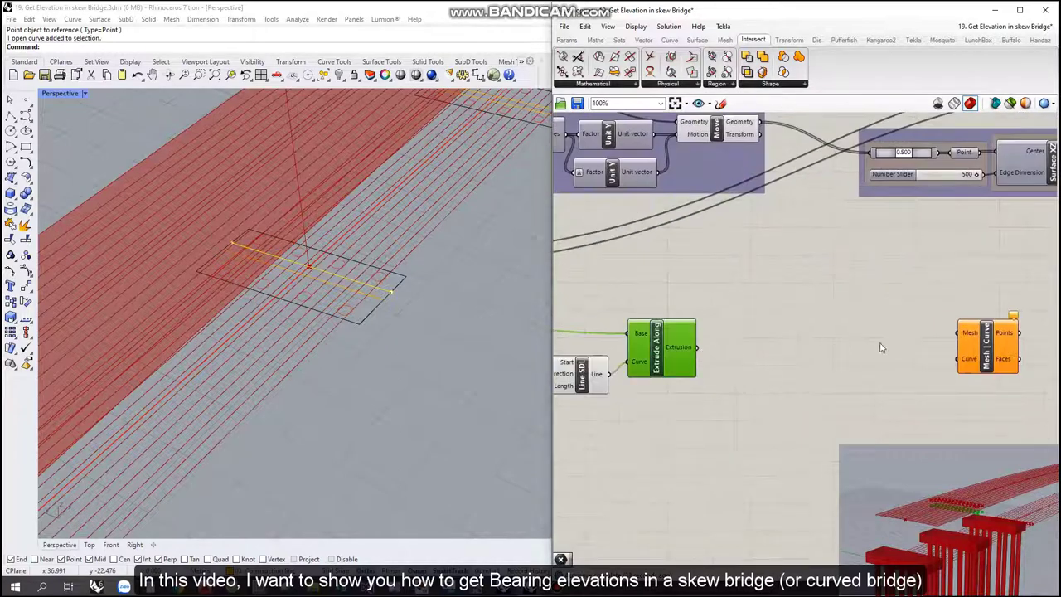
{"action": "right_click_drag", "start_coordinate": [881, 348], "coordinate": [781, 374]}
{"action": "left_click", "coordinate": [687, 85]}
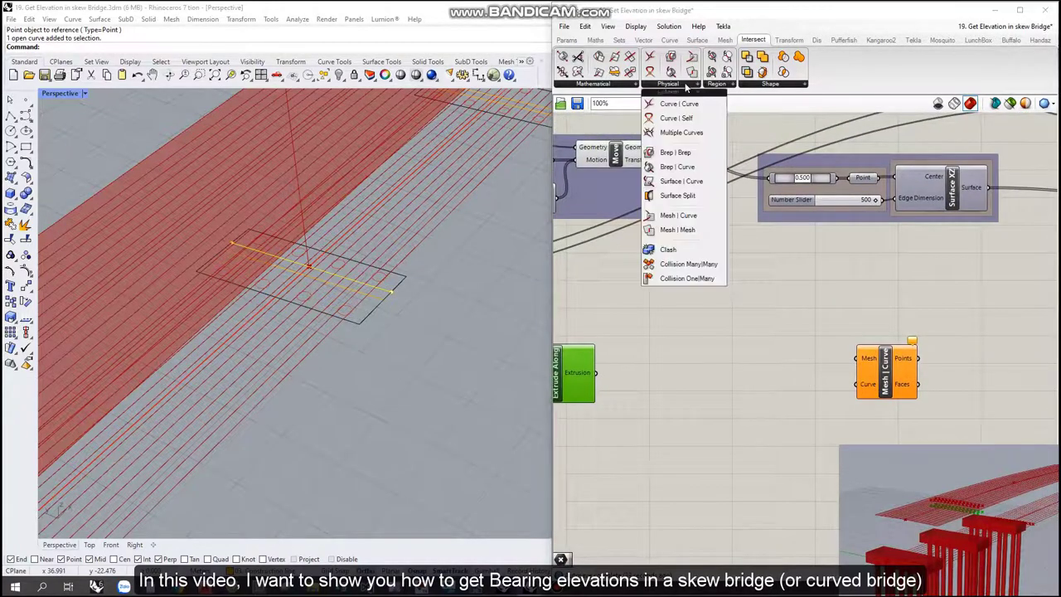
{"action": "left_click", "coordinate": [695, 168]}
{"action": "left_click", "coordinate": [741, 368]}
{"action": "left_click", "coordinate": [886, 371]}
{"action": "key", "text": "Delete"}
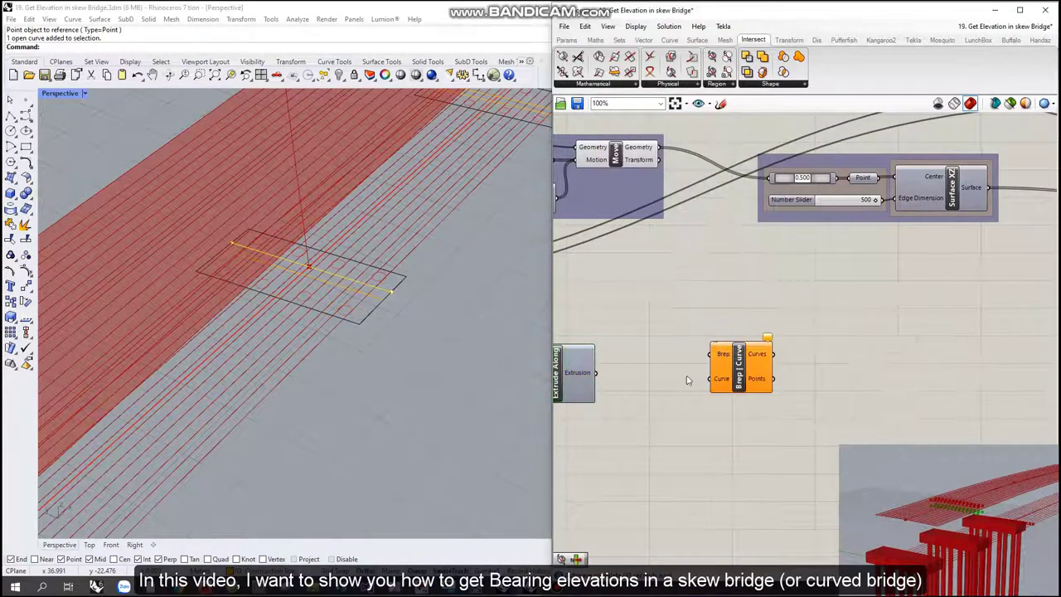
Step: Feed Brep | Curve with the bearing line's extrusion as Brep and the Brep | Brep Curves as Curve, and place it beside Brep | Brep
{"action": "right_click_drag", "start_coordinate": [602, 379], "coordinate": [712, 353]}
{"action": "left_click_drag", "start_coordinate": [726, 357], "coordinate": [821, 327]}
{"action": "scroll", "coordinate": [954, 268], "scroll_direction": "down", "scroll_amount": 5}
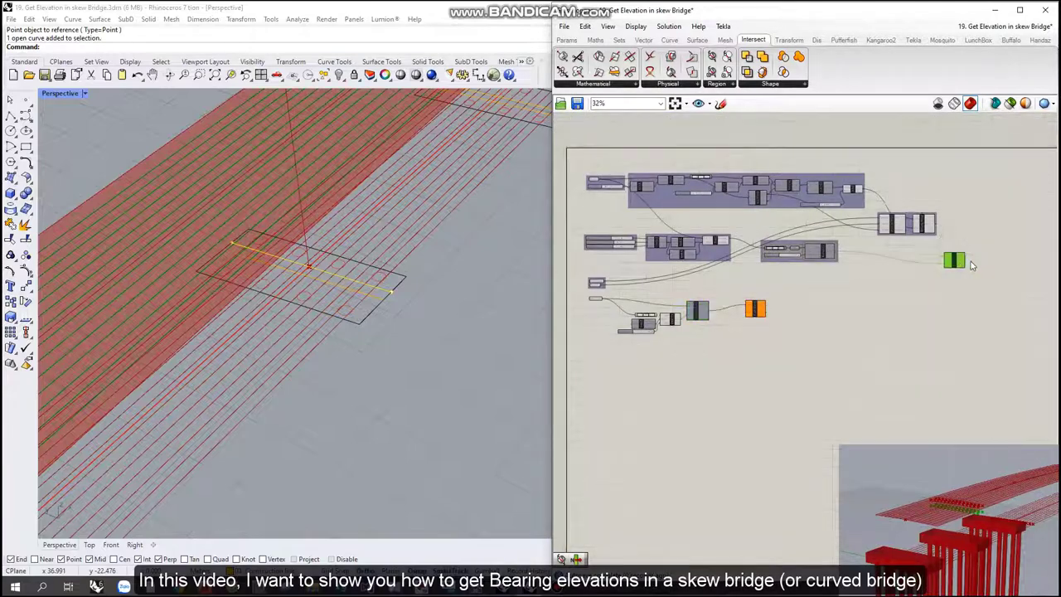
{"action": "scroll", "coordinate": [1036, 257], "scroll_direction": "up", "scroll_amount": 4}
{"action": "left_click_drag", "start_coordinate": [1036, 256], "coordinate": [948, 393]}
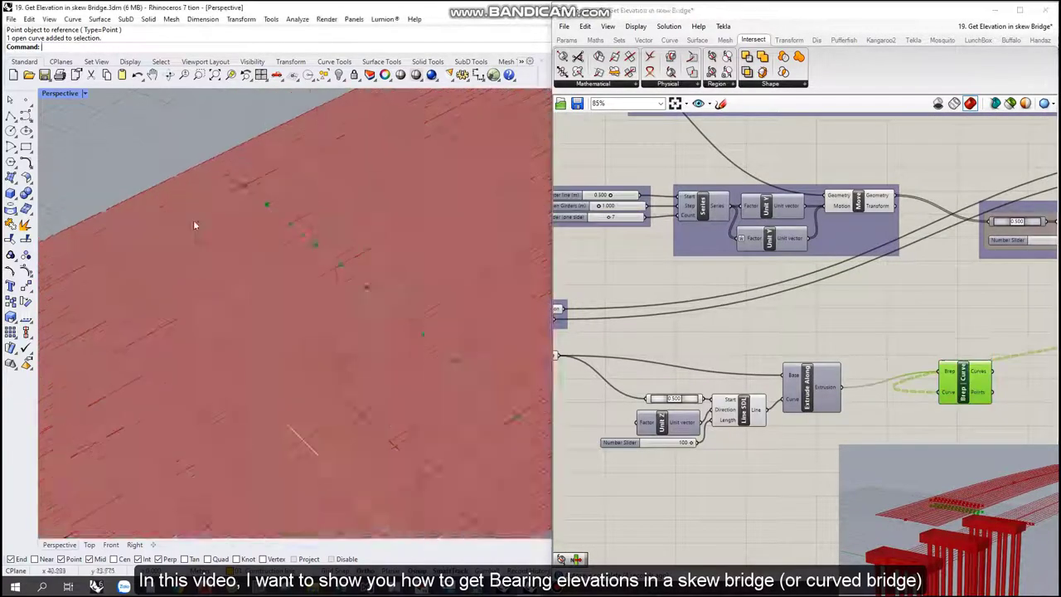
{"action": "scroll", "coordinate": [962, 381], "scroll_direction": "down", "scroll_amount": 5}
{"action": "scroll", "coordinate": [694, 329], "scroll_direction": "up", "scroll_amount": 3}
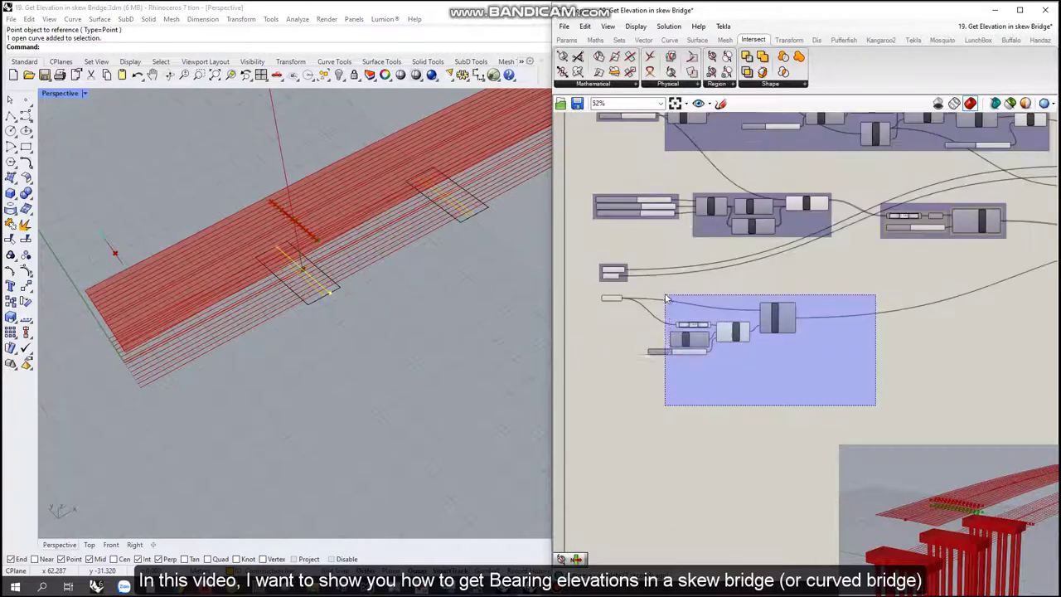
{"action": "right_click", "coordinate": [673, 277]}
{"action": "key", "text": "Escape"}
{"action": "scroll", "coordinate": [792, 321], "scroll_direction": "up", "scroll_amount": 4}
{"action": "scroll", "coordinate": [792, 321], "scroll_direction": "down", "scroll_amount": 3}
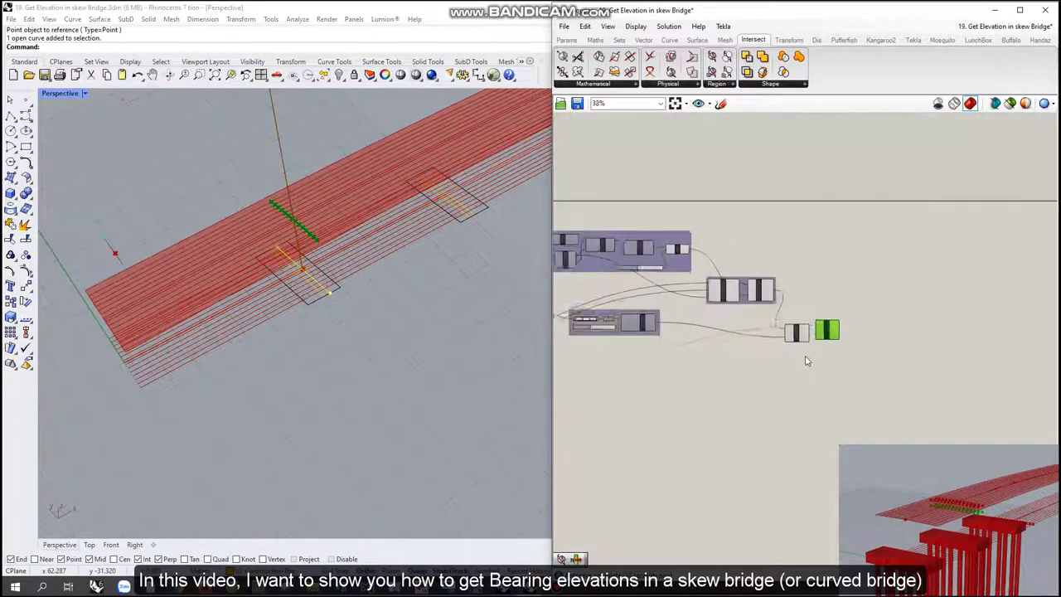
Step: Add a number slider of 10.000 below Brep | Brep and name it H Super Structure (m)
{"action": "scroll", "coordinate": [793, 348], "scroll_direction": "up", "scroll_amount": 2}
{"action": "double_click", "coordinate": [794, 354]}
{"action": "type", "text": "50"}
{"action": "key", "text": "Return"}
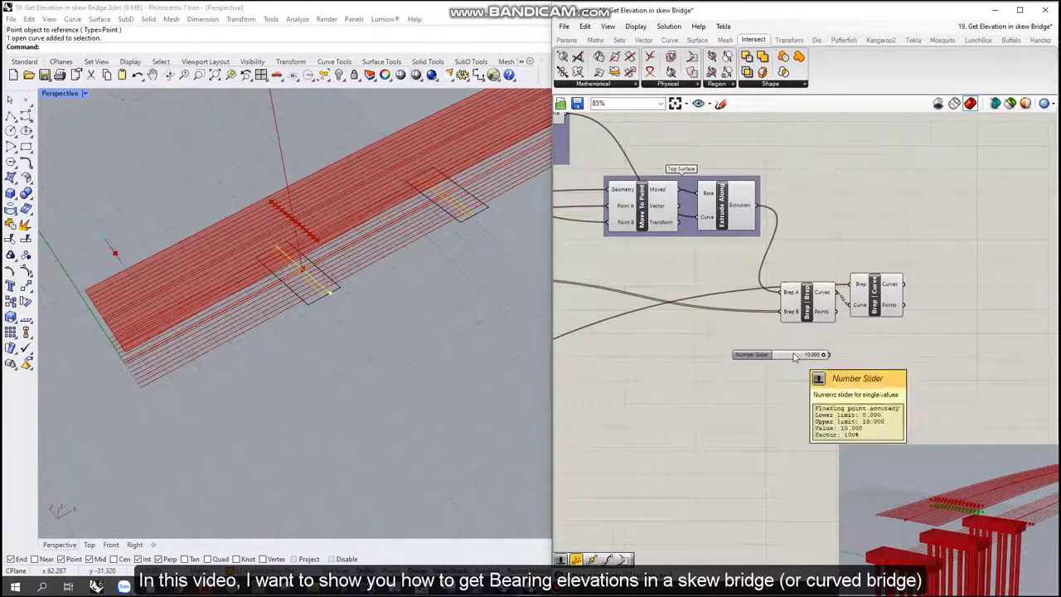
{"action": "scroll", "coordinate": [782, 355], "scroll_direction": "up", "scroll_amount": 4}
{"action": "right_click", "coordinate": [770, 363]}
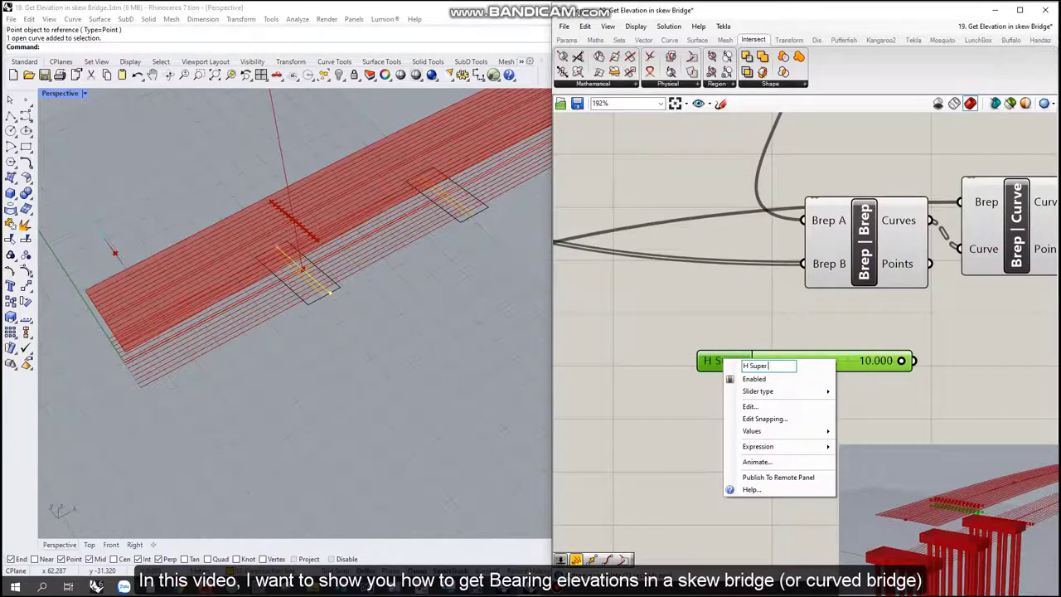
{"action": "key", "text": "Return"}
{"action": "scroll", "coordinate": [780, 365], "scroll_direction": "down", "scroll_amount": 3}
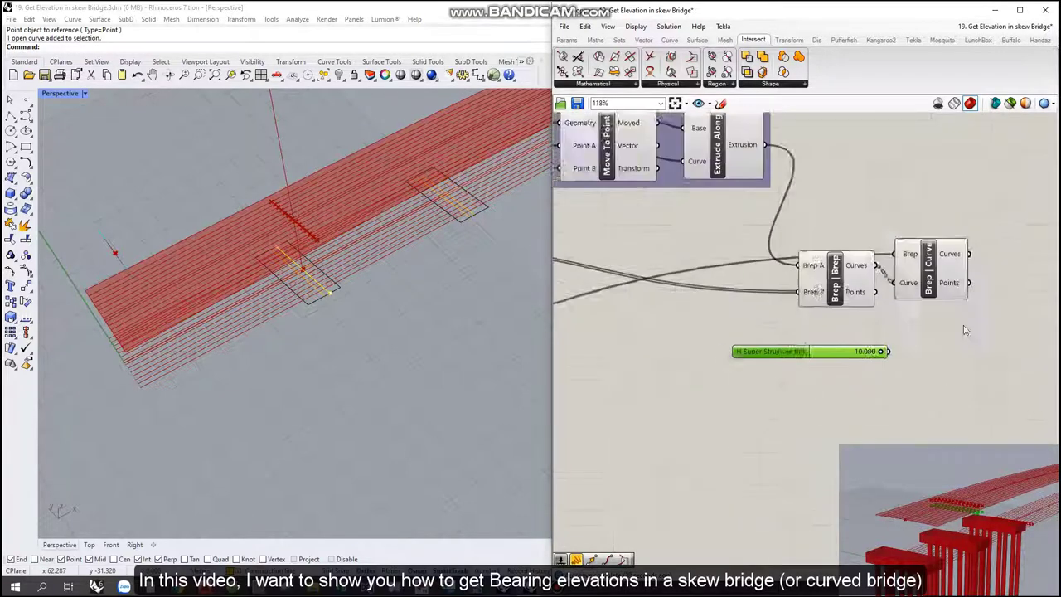
Step: Add a Move component below the Brep | Curve intersection
{"action": "double_click", "coordinate": [790, 378]}
{"action": "right_click_drag", "start_coordinate": [796, 389], "coordinate": [732, 404]}
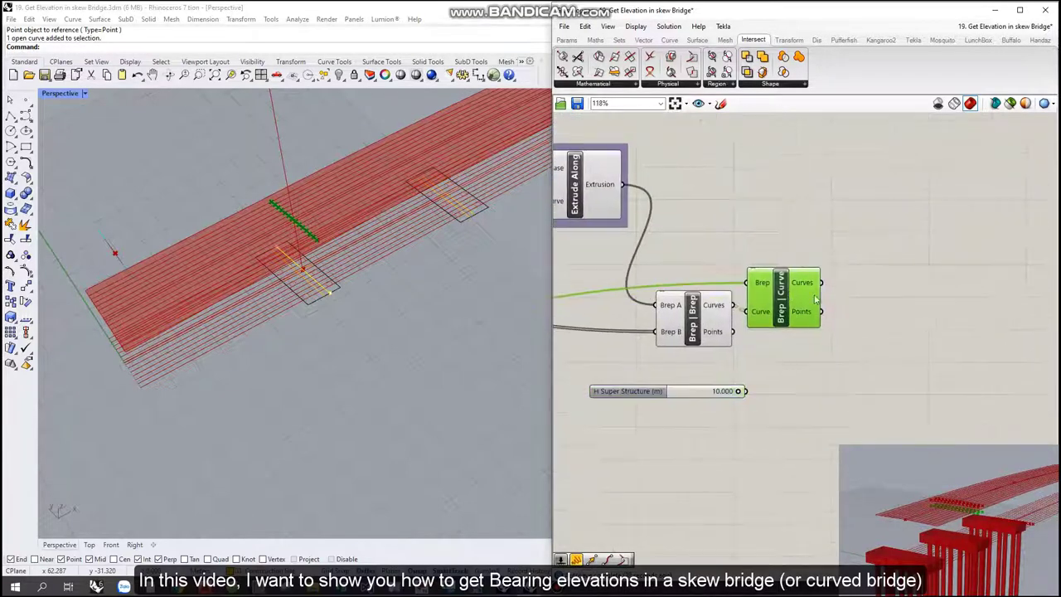
{"action": "double_click", "coordinate": [804, 340]}
{"action": "type", "text": "move"}
{"action": "key", "text": "Return"}
Step: Add a Unit Z vector as the Motion of Move, and use the Brep | Curve Points as its Geometry
{"action": "double_click", "coordinate": [847, 309]}
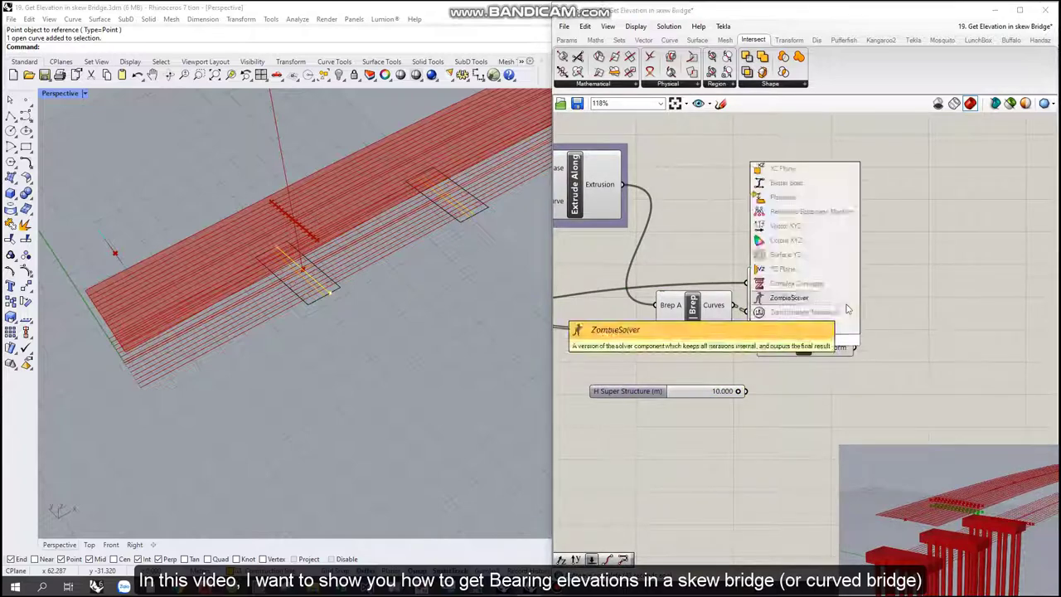
{"action": "key", "text": "Escape"}
{"action": "double_click", "coordinate": [890, 318]}
{"action": "type", "text": "z"}
{"action": "key", "text": "Return"}
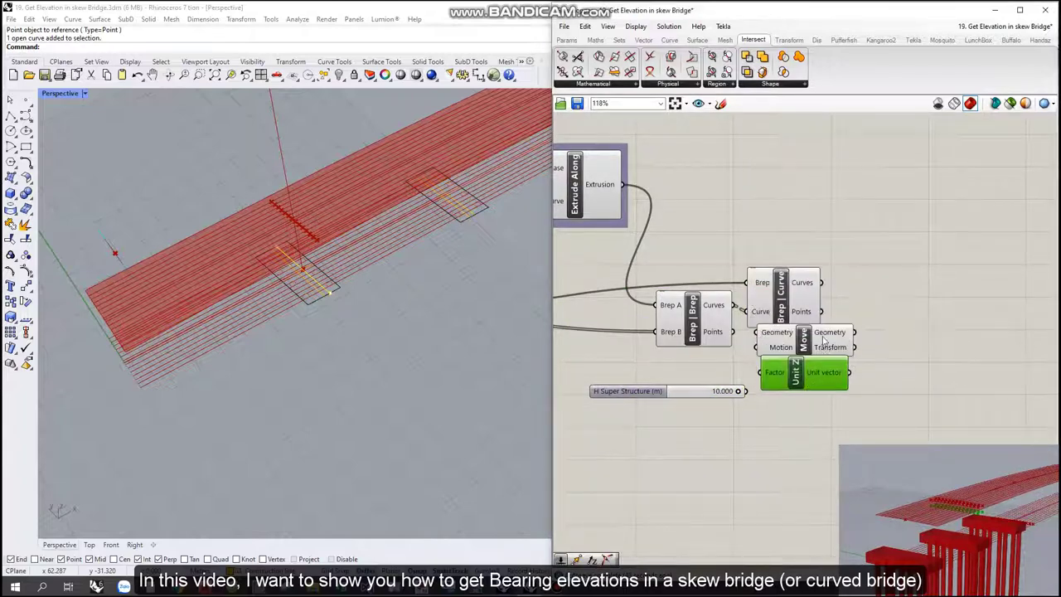
{"action": "left_click_drag", "start_coordinate": [804, 347], "coordinate": [923, 338]}
{"action": "left_click_drag", "start_coordinate": [849, 372], "coordinate": [873, 345]}
{"action": "left_click", "coordinate": [784, 297]}
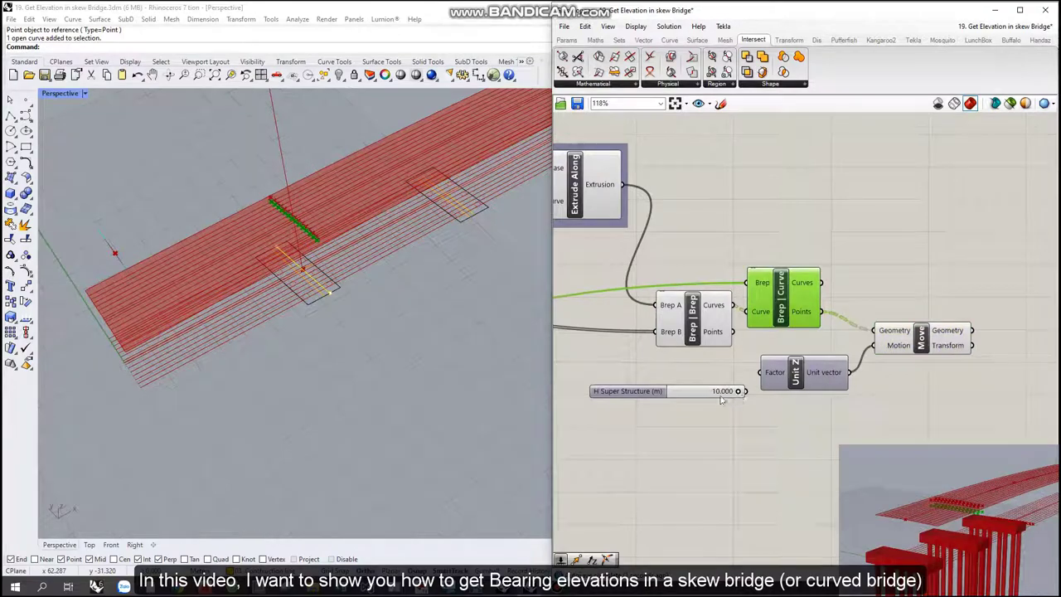
Step: Set the H Super Structure slider to 1.5 and connect it to the Factor of the new Unit Z
{"action": "scroll", "coordinate": [721, 399], "scroll_direction": "up", "scroll_amount": 3}
{"action": "double_click", "coordinate": [721, 390]}
{"action": "type", "text": "1.5"}
{"action": "key", "text": "Return"}
Step: Add an expression to the Factor input of Unit Z that moves the intersection points downward
{"action": "right_click", "coordinate": [821, 352]}
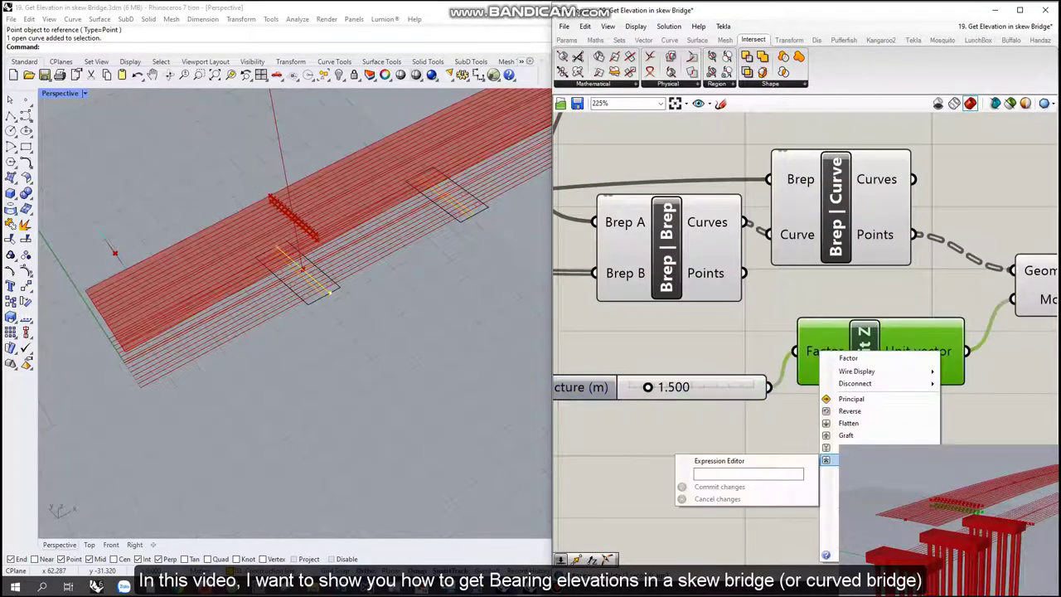
{"action": "left_click", "coordinate": [1040, 433]}
{"action": "scroll", "coordinate": [932, 370], "scroll_direction": "down", "scroll_amount": 5}
{"action": "scroll", "coordinate": [299, 217], "scroll_direction": "up", "scroll_amount": 5}
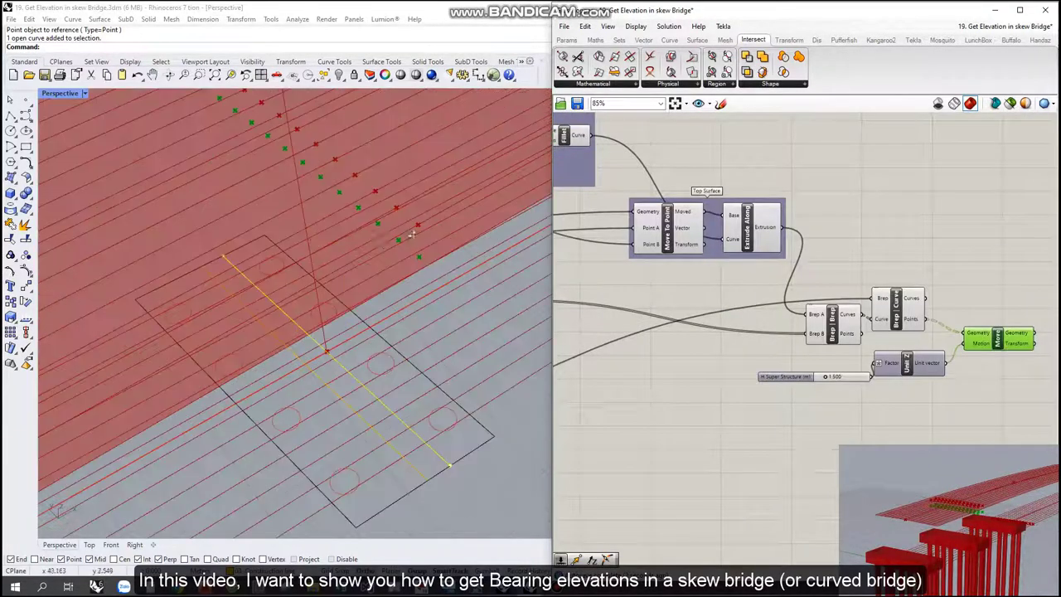
Step: Test the H Super Structure slider at 2.974 and return it to 1.500
{"action": "scroll", "coordinate": [417, 156], "scroll_direction": "down", "scroll_amount": 4}
{"action": "scroll", "coordinate": [829, 396], "scroll_direction": "up", "scroll_amount": 3}
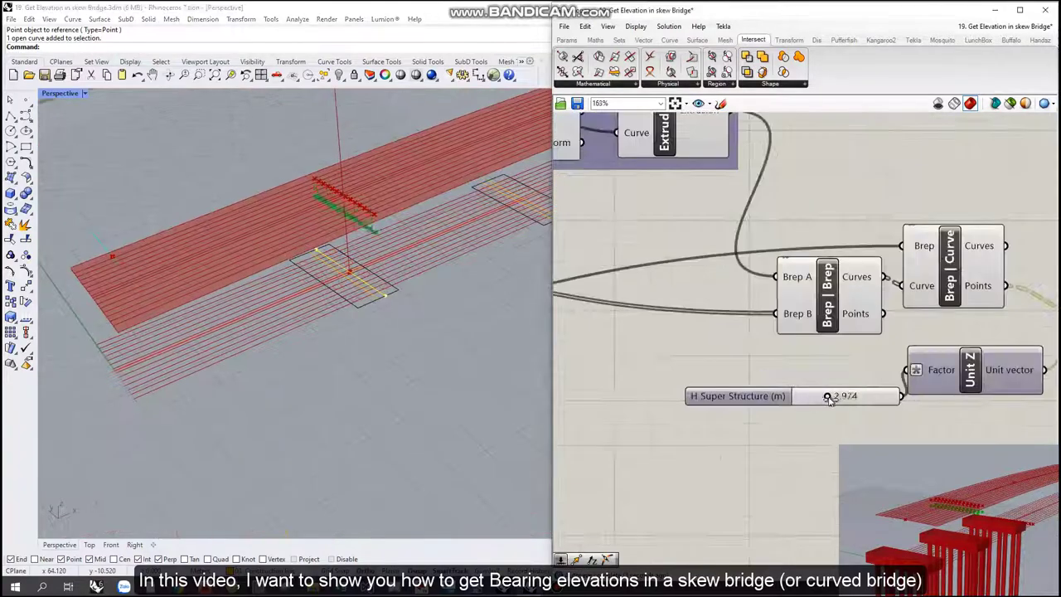
{"action": "double_click", "coordinate": [847, 398]}
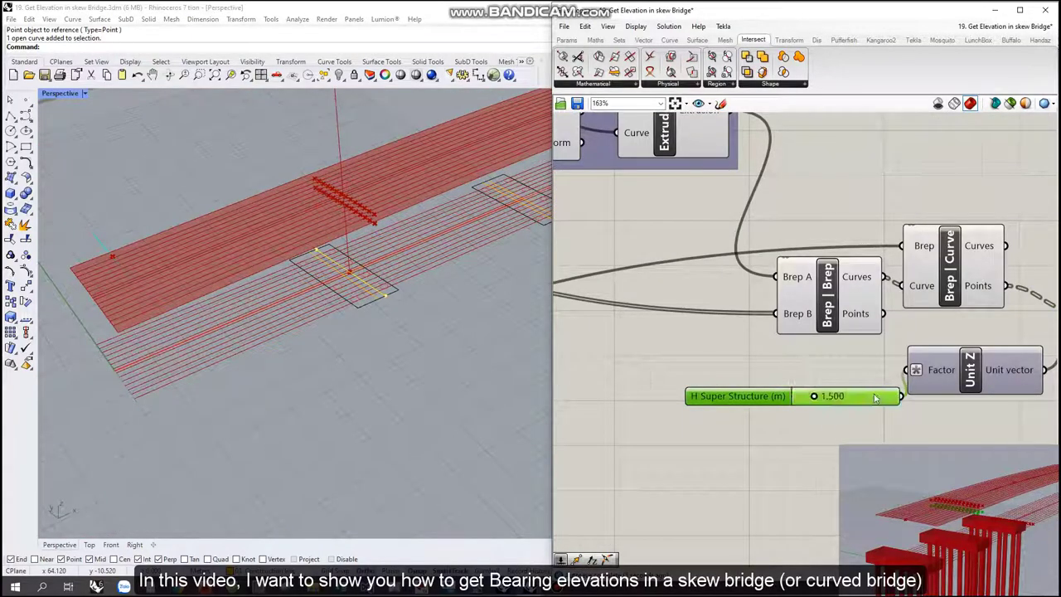
Step: Hide the previews of the Brep | Brep and Brep | Curve intersections, keeping only the Move points displayed
{"action": "scroll", "coordinate": [874, 398], "scroll_direction": "down", "scroll_amount": 7}
{"action": "left_click_drag", "start_coordinate": [881, 342], "coordinate": [670, 213]}
{"action": "middle_click", "coordinate": [713, 163]}
{"action": "left_click", "coordinate": [885, 367]}
{"action": "left_click_drag", "start_coordinate": [886, 367], "coordinate": [736, 267]}
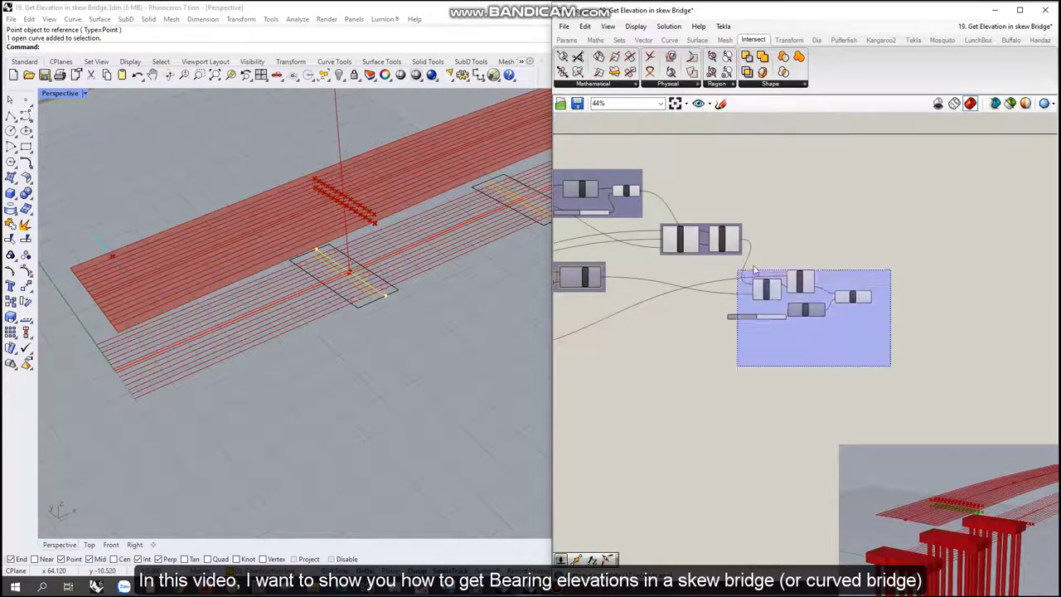
{"action": "middle_click", "coordinate": [846, 196]}
{"action": "left_click", "coordinate": [823, 216]}
{"action": "left_click", "coordinate": [855, 398]}
{"action": "left_click", "coordinate": [861, 319]}
{"action": "middle_click", "coordinate": [843, 253]}
{"action": "left_click", "coordinate": [821, 274]}
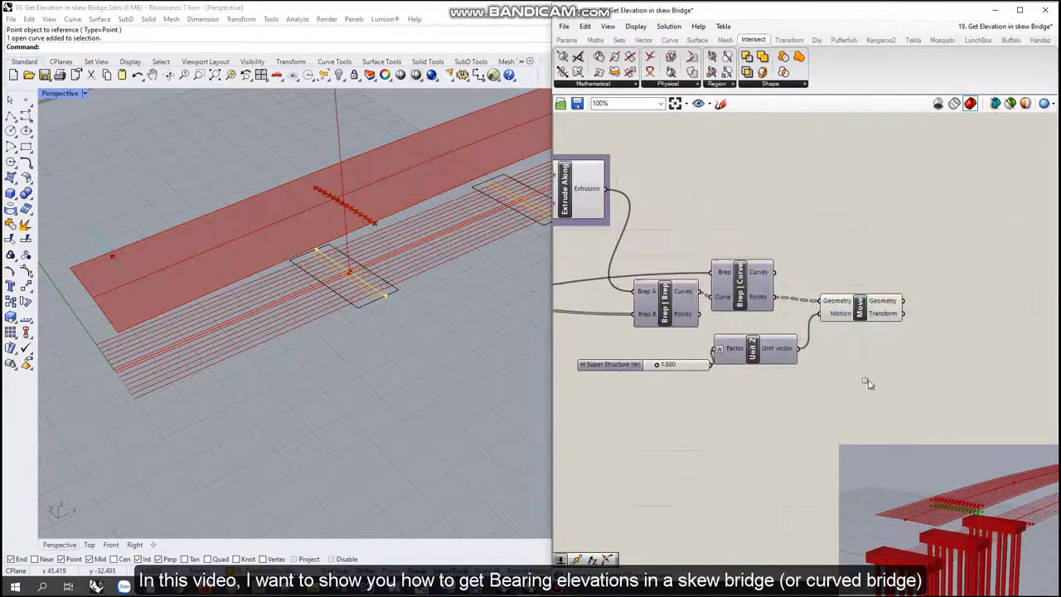
Step: Group the intersection, Unit Z and Move components, and take the H Super Structure slider out of the group
{"action": "left_click_drag", "start_coordinate": [870, 379], "coordinate": [718, 237]}
{"action": "right_click", "coordinate": [731, 205]}
{"action": "left_click", "coordinate": [759, 290]}
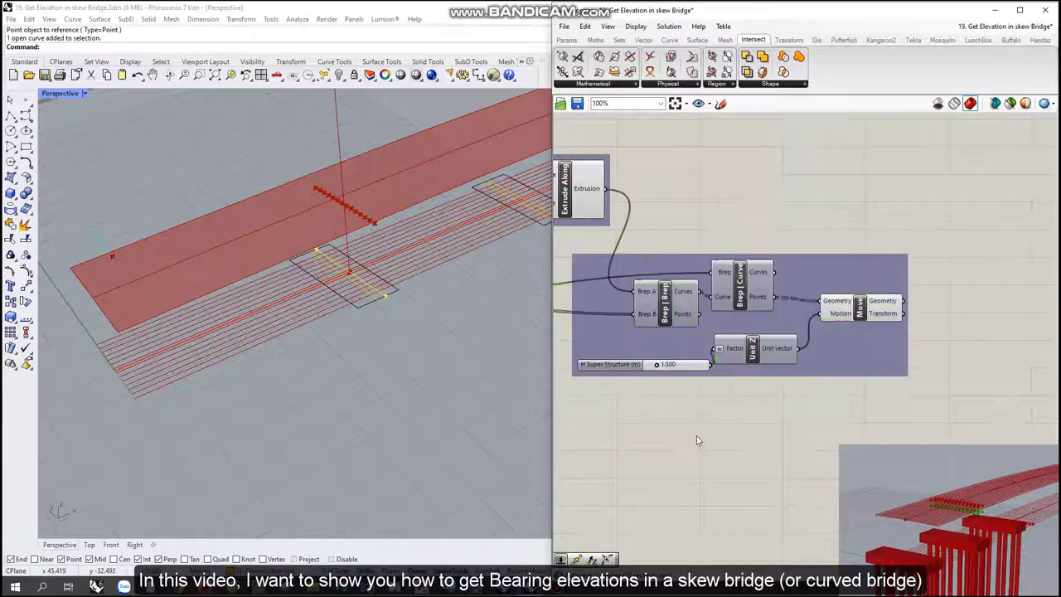
{"action": "right_click", "coordinate": [761, 367]}
{"action": "left_click", "coordinate": [784, 388]}
{"action": "scroll", "coordinate": [913, 396], "scroll_direction": "down", "scroll_amount": 5}
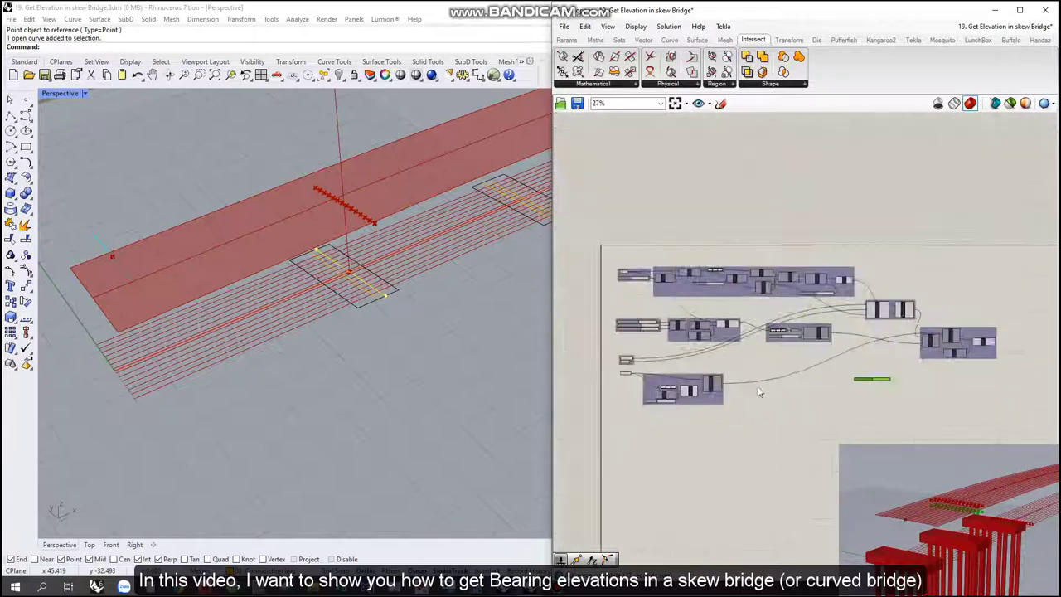
Step: Duplicate the Bearing line parameter and its extrusion group below the original, and assign another bearing line to the copy
{"action": "scroll", "coordinate": [601, 351], "scroll_direction": "up", "scroll_amount": 3}
{"action": "scroll", "coordinate": [624, 344], "scroll_direction": "up", "scroll_amount": 1}
{"action": "scroll", "coordinate": [624, 344], "scroll_direction": "down", "scroll_amount": 1}
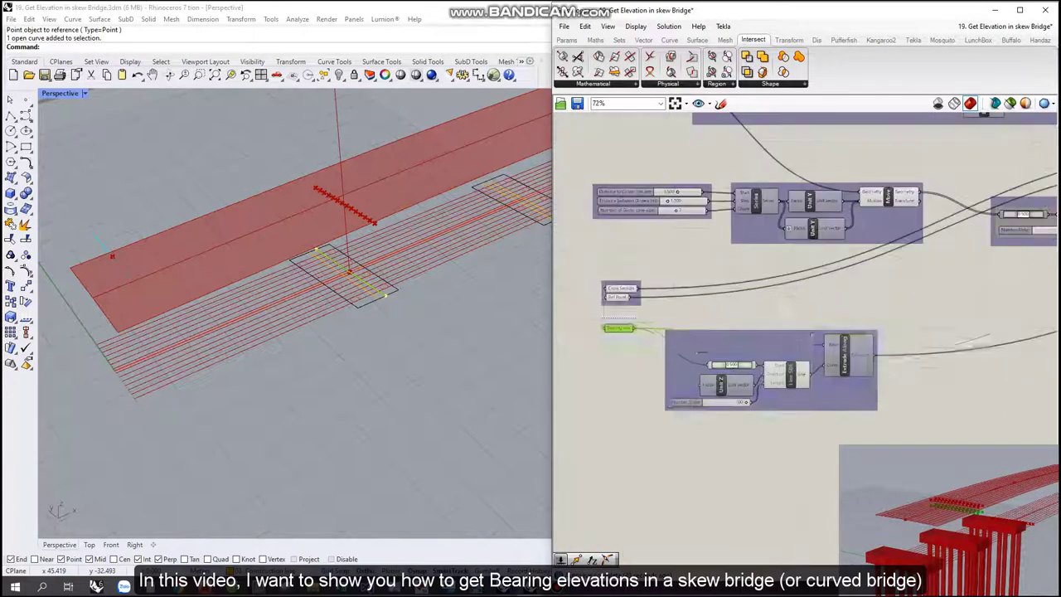
{"action": "left_click_drag", "start_coordinate": [851, 371], "coordinate": [854, 473], "text": "alt"}
{"action": "left_click", "coordinate": [642, 447]}
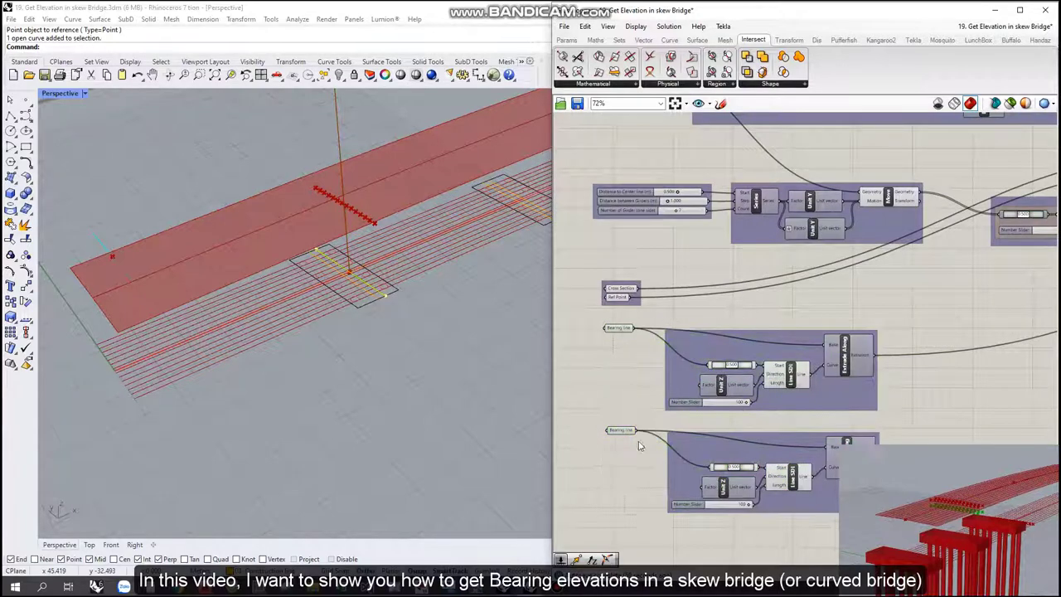
{"action": "right_click", "coordinate": [621, 432]}
{"action": "left_click", "coordinate": [656, 491]}
{"action": "scroll", "coordinate": [500, 232], "scroll_direction": "up", "scroll_amount": 3}
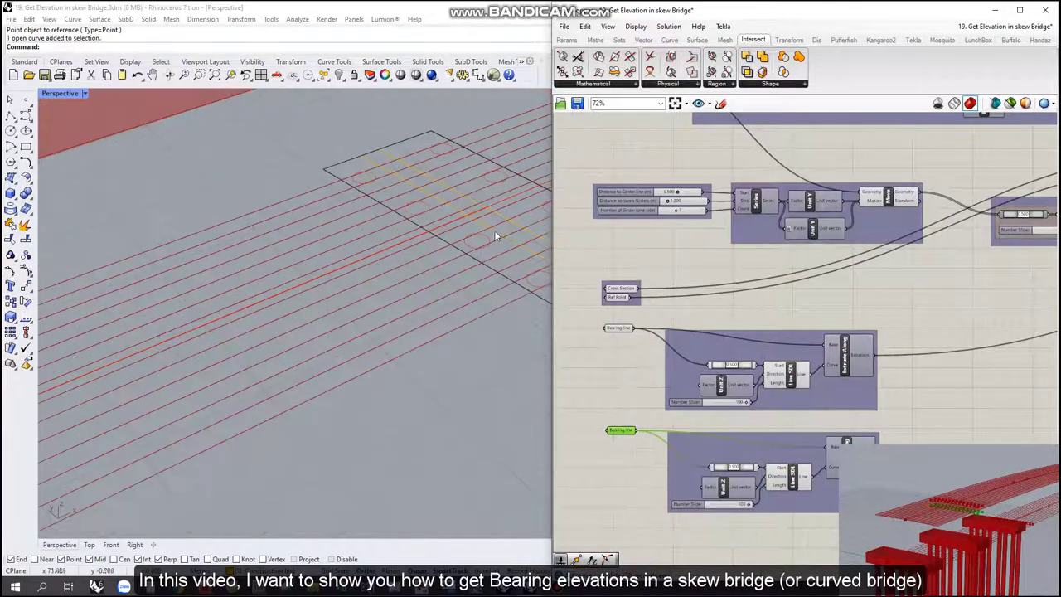
{"action": "left_click", "coordinate": [499, 229]}
{"action": "scroll", "coordinate": [918, 300], "scroll_direction": "down", "scroll_amount": 3}
Step: Reference the bearing lines of both piers as multiple curves in the original Bearing line parameter
{"action": "scroll", "coordinate": [918, 301], "scroll_direction": "up", "scroll_amount": 3}
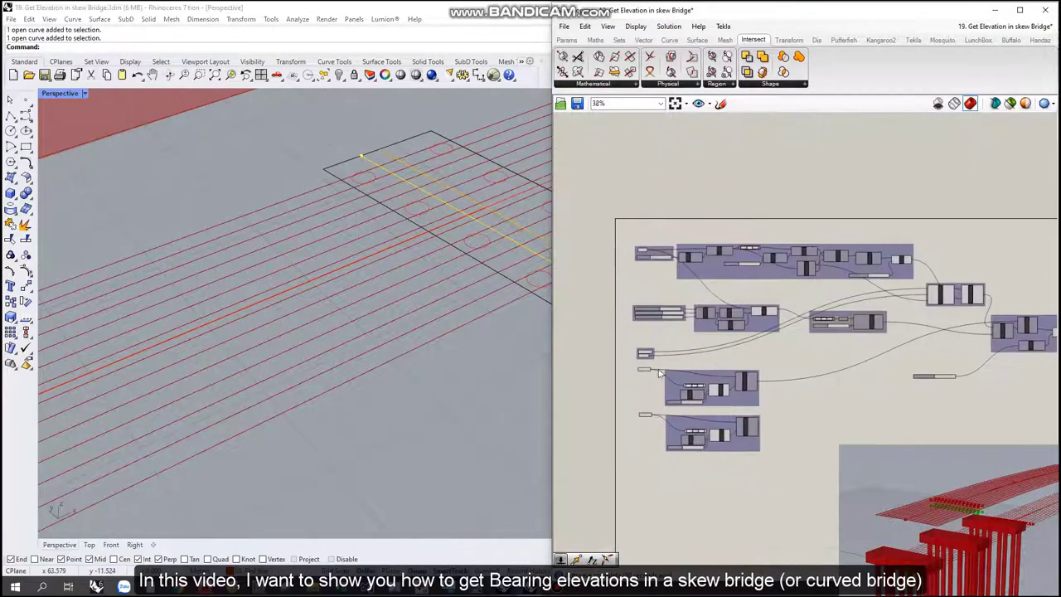
{"action": "right_click", "coordinate": [628, 338]}
{"action": "left_click", "coordinate": [663, 502]}
{"action": "scroll", "coordinate": [848, 412], "scroll_direction": "up", "scroll_amount": 4}
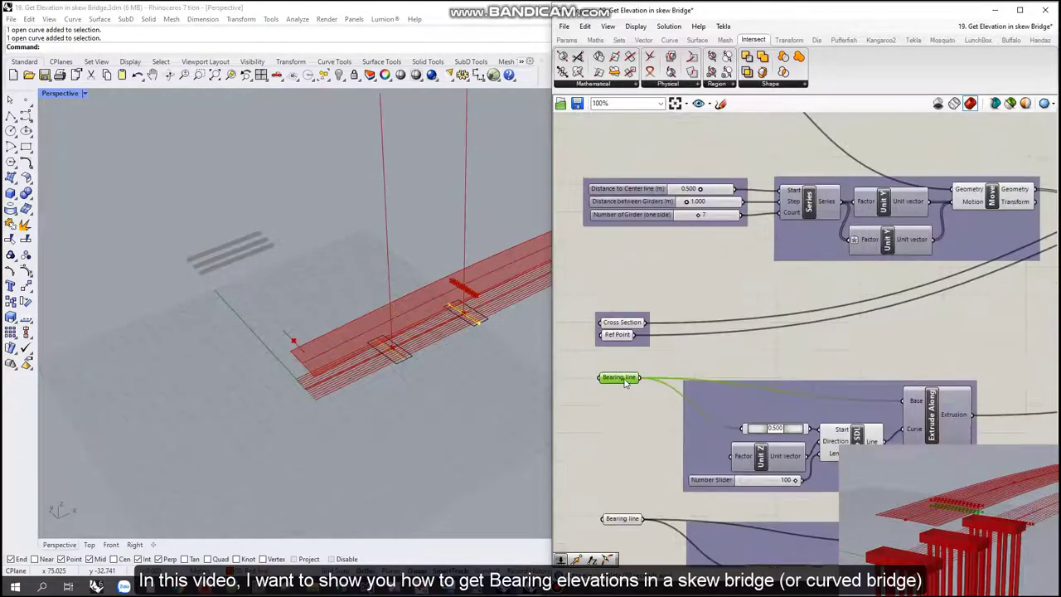
{"action": "right_click", "coordinate": [621, 330]}
{"action": "left_click", "coordinate": [680, 486]}
{"action": "scroll", "coordinate": [439, 379], "scroll_direction": "up", "scroll_amount": 5}
{"action": "scroll", "coordinate": [440, 380], "scroll_direction": "down", "scroll_amount": 6}
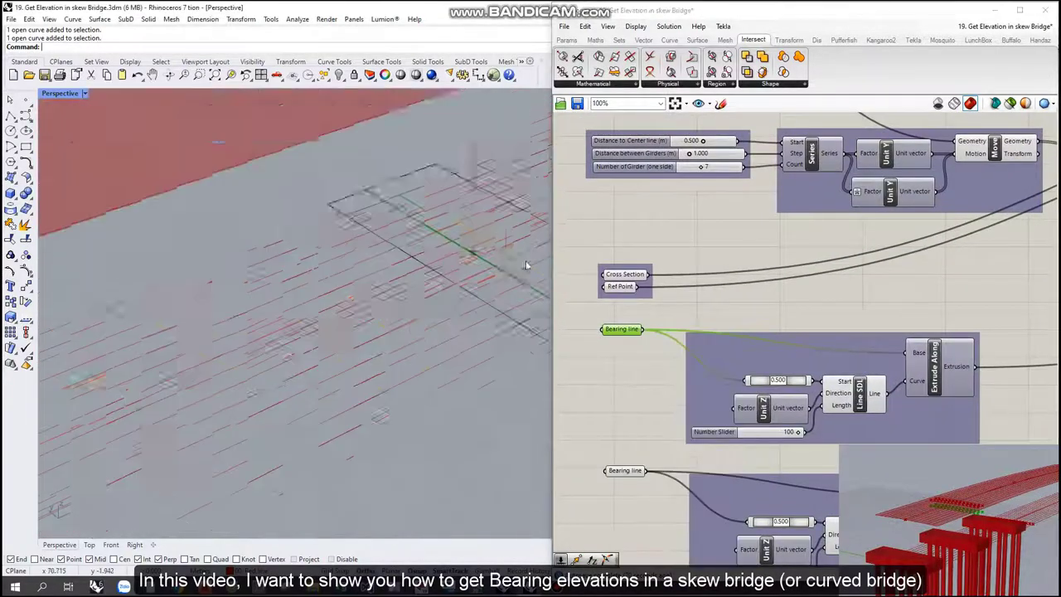
{"action": "right_click", "coordinate": [624, 332]}
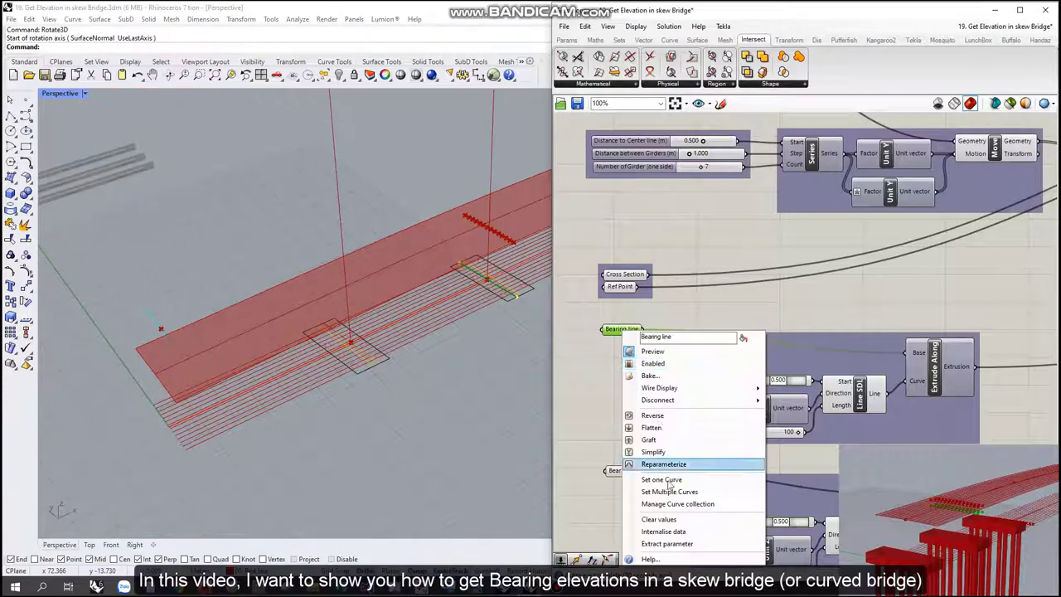
{"action": "left_click", "coordinate": [672, 489]}
{"action": "key", "text": "Return"}
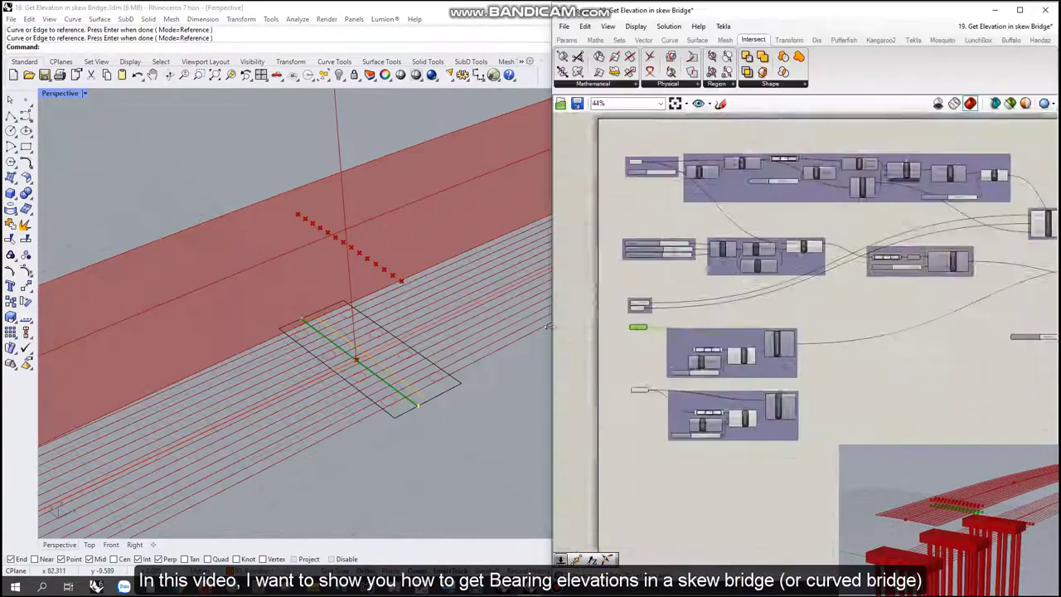
Step: Set the H Super Structure slider to 2.511
{"action": "scroll", "coordinate": [676, 364], "scroll_direction": "up", "scroll_amount": 3}
{"action": "scroll", "coordinate": [676, 363], "scroll_direction": "up", "scroll_amount": 4}
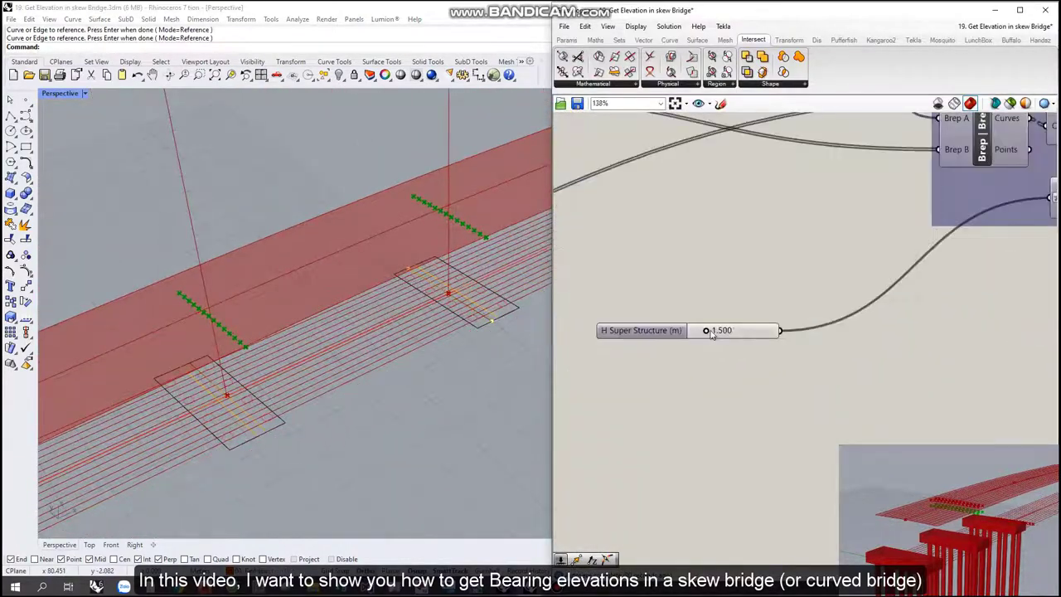
{"action": "scroll", "coordinate": [715, 334], "scroll_direction": "down", "scroll_amount": 5}
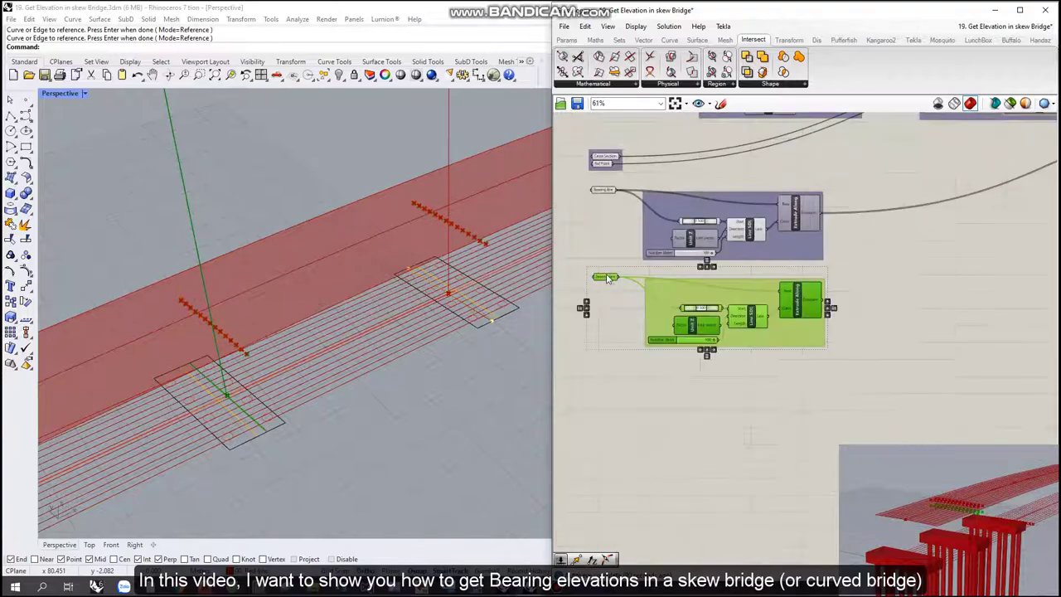
Step: Delete the duplicated bearing-line group and hide the preview of the remaining Line SDL
{"action": "scroll", "coordinate": [808, 312], "scroll_direction": "up", "scroll_amount": 4}
{"action": "middle_click", "coordinate": [877, 213]}
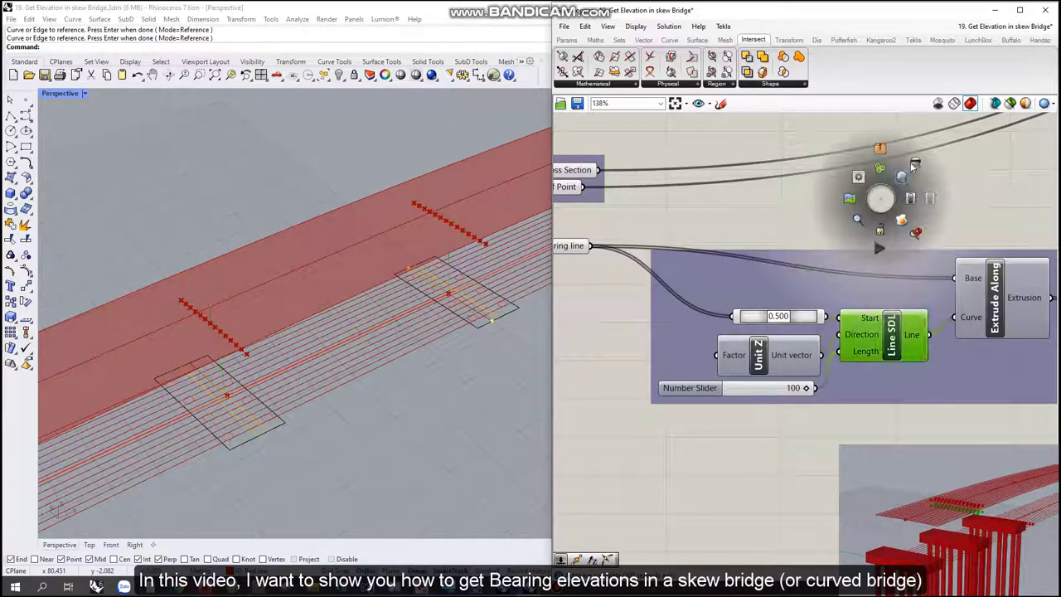
{"action": "scroll", "coordinate": [290, 290], "scroll_direction": "down", "scroll_amount": 3}
{"action": "right_click_drag", "start_coordinate": [290, 249], "coordinate": [371, 253]}
Step: Place the H Super Structure slider directly below the Bearing line parameter and group the two inputs
{"action": "scroll", "coordinate": [860, 304], "scroll_direction": "down", "scroll_amount": 3}
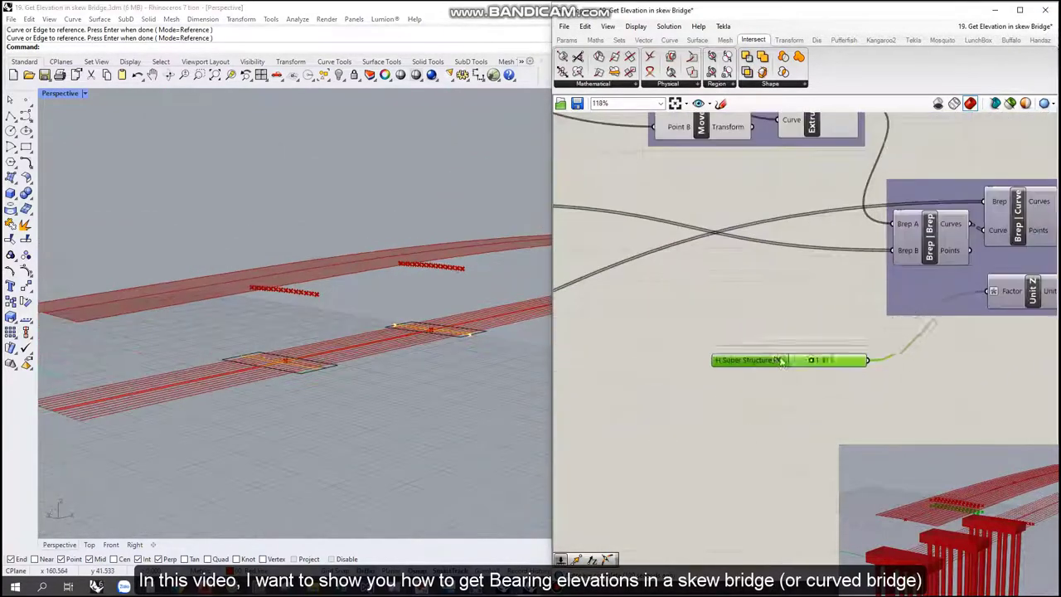
{"action": "scroll", "coordinate": [711, 351], "scroll_direction": "up", "scroll_amount": 5}
{"action": "left_click_drag", "start_coordinate": [712, 351], "coordinate": [592, 277]}
{"action": "middle_click", "coordinate": [592, 278]}
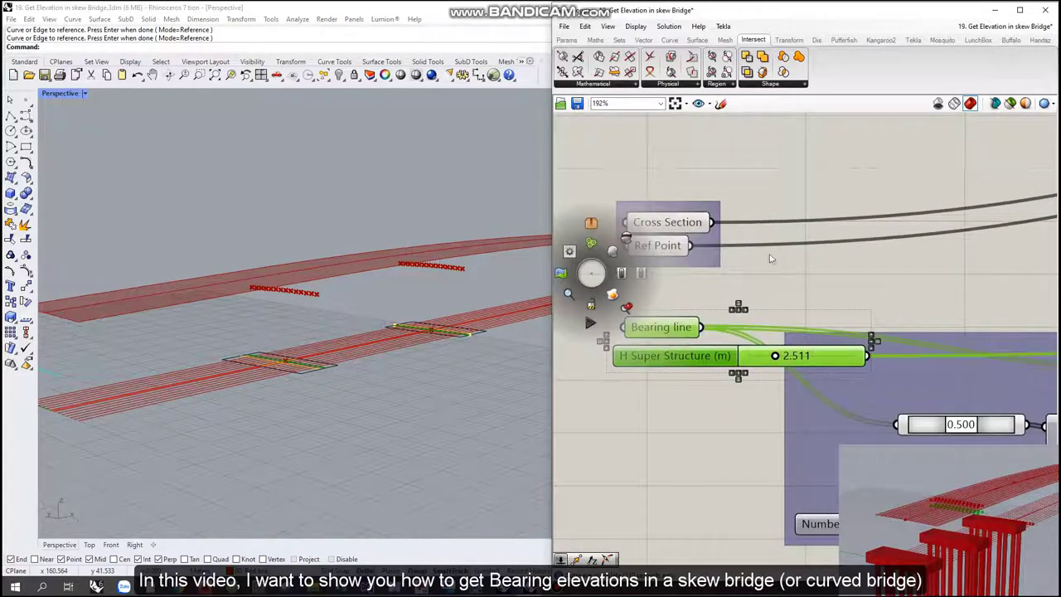
Step: Add a Panel connected to the Geometry output of Move and enlarge it to show the point coordinates
{"action": "scroll", "coordinate": [770, 259], "scroll_direction": "down", "scroll_amount": 5}
{"action": "right_click_drag", "start_coordinate": [398, 299], "coordinate": [467, 301]}
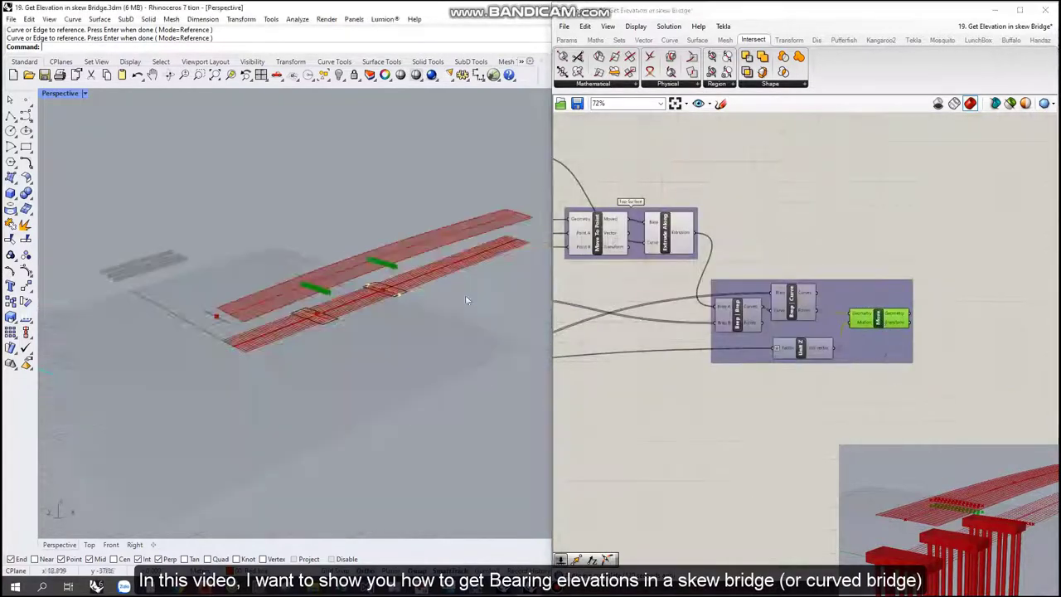
{"action": "right_click_drag", "start_coordinate": [312, 276], "coordinate": [351, 252]}
{"action": "scroll", "coordinate": [819, 325], "scroll_direction": "up", "scroll_amount": 4}
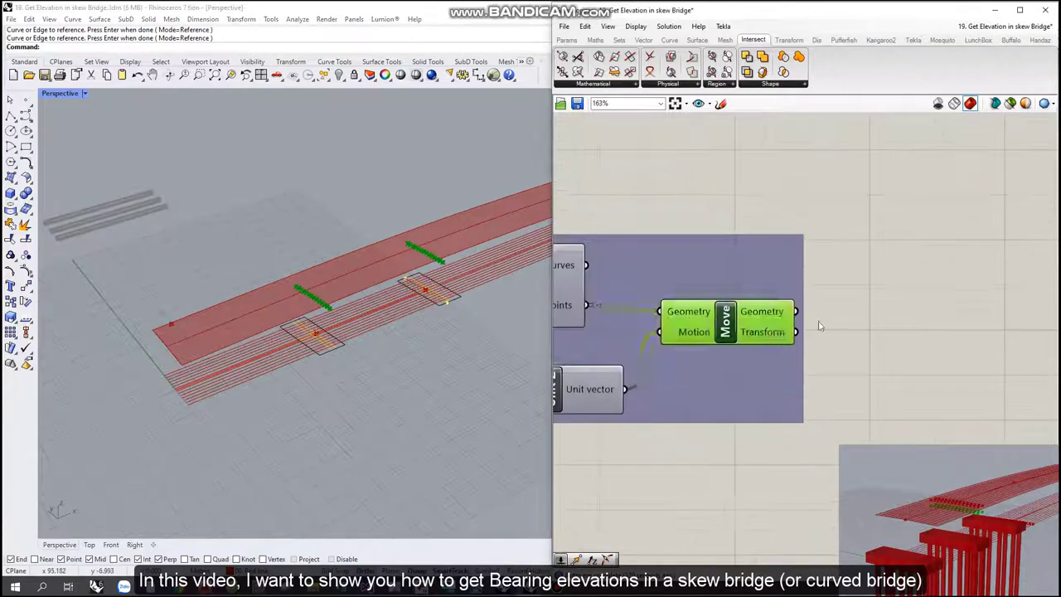
{"action": "key", "text": "ctrl+v"}
{"action": "left_click_drag", "start_coordinate": [888, 296], "coordinate": [1052, 286]}
{"action": "scroll", "coordinate": [966, 284], "scroll_direction": "down", "scroll_amount": 2}
{"action": "right_click_drag", "start_coordinate": [965, 284], "coordinate": [659, 338]}
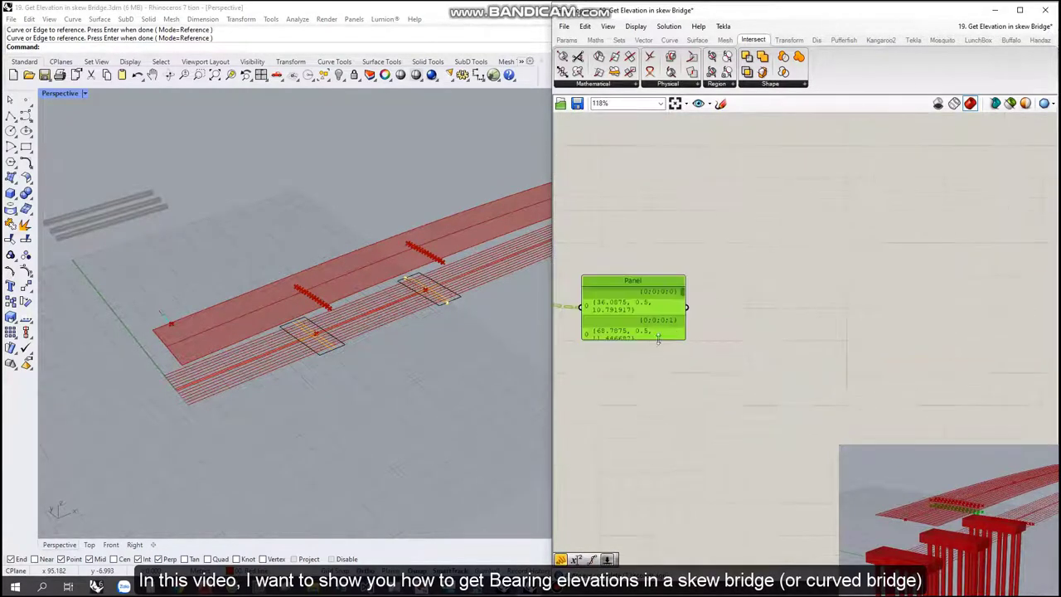
{"action": "left_click_drag", "start_coordinate": [688, 351], "coordinate": [765, 351]}
{"action": "scroll", "coordinate": [765, 351], "scroll_direction": "down", "scroll_amount": 3}
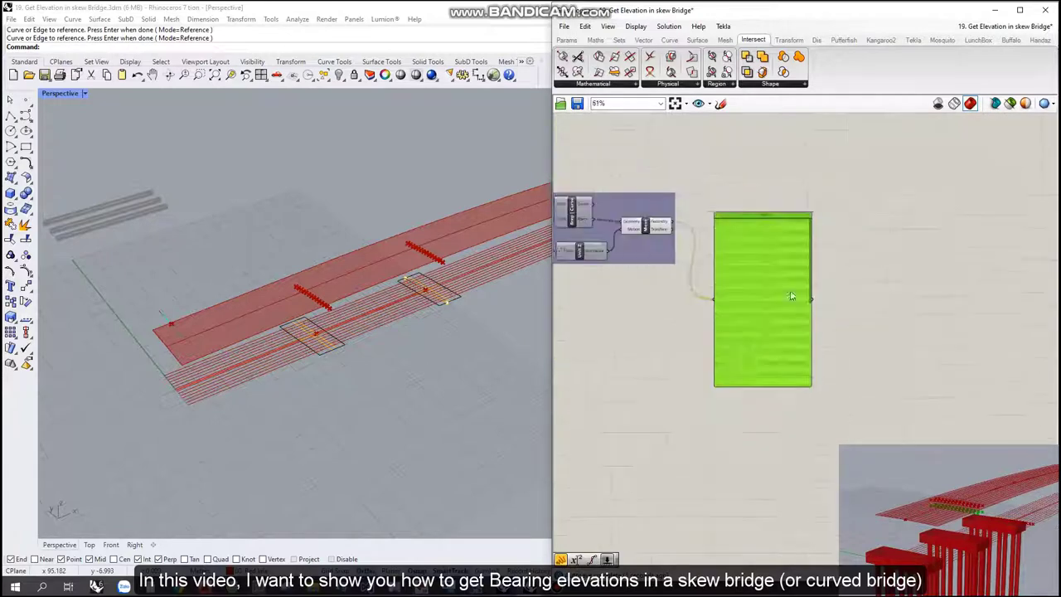
Step: Examine the bearing point coordinates listed in the Panel and the corresponding Move points in the bridge model
{"action": "scroll", "coordinate": [791, 294], "scroll_direction": "up", "scroll_amount": 4}
{"action": "scroll", "coordinate": [837, 402], "scroll_direction": "down", "scroll_amount": 10}
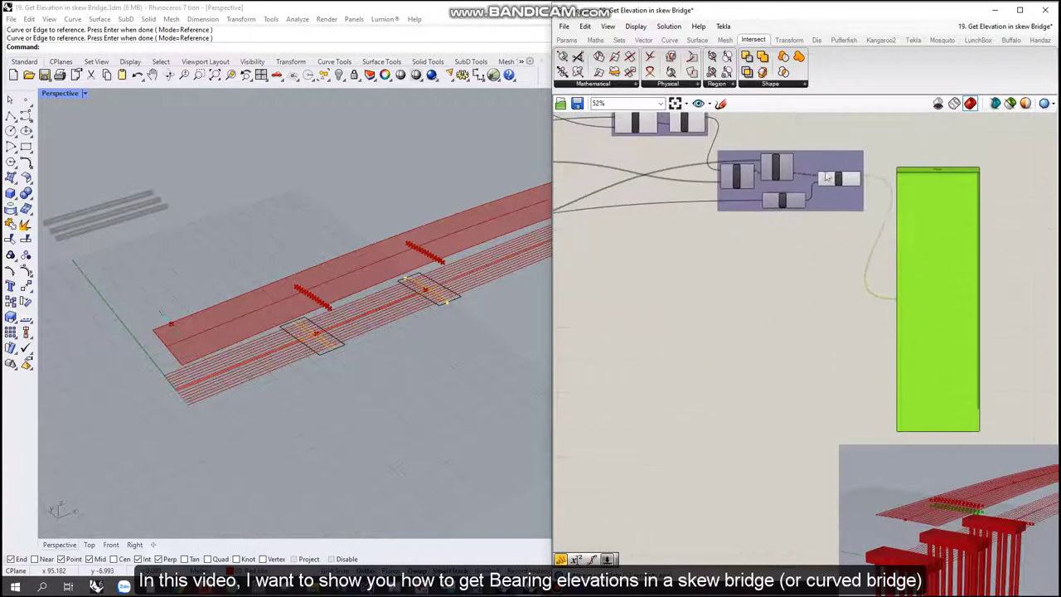
{"action": "scroll", "coordinate": [822, 256], "scroll_direction": "up", "scroll_amount": 11}
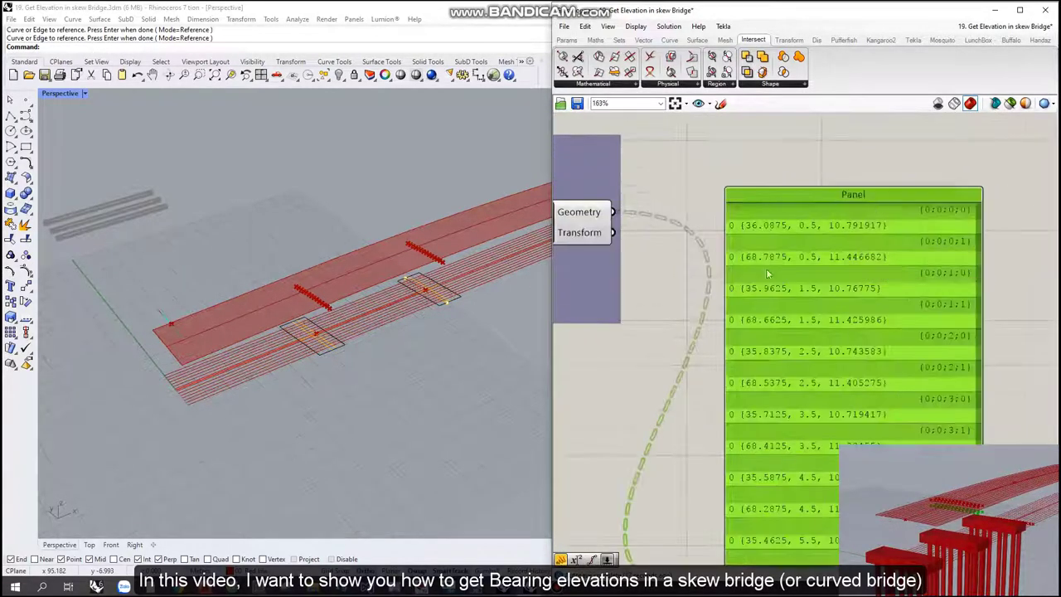
{"action": "scroll", "coordinate": [976, 241], "scroll_direction": "down", "scroll_amount": 1}
{"action": "left_click", "coordinate": [581, 222]}
{"action": "scroll", "coordinate": [581, 222], "scroll_direction": "down", "scroll_amount": 4}
{"action": "scroll", "coordinate": [316, 286], "scroll_direction": "up", "scroll_amount": 2}
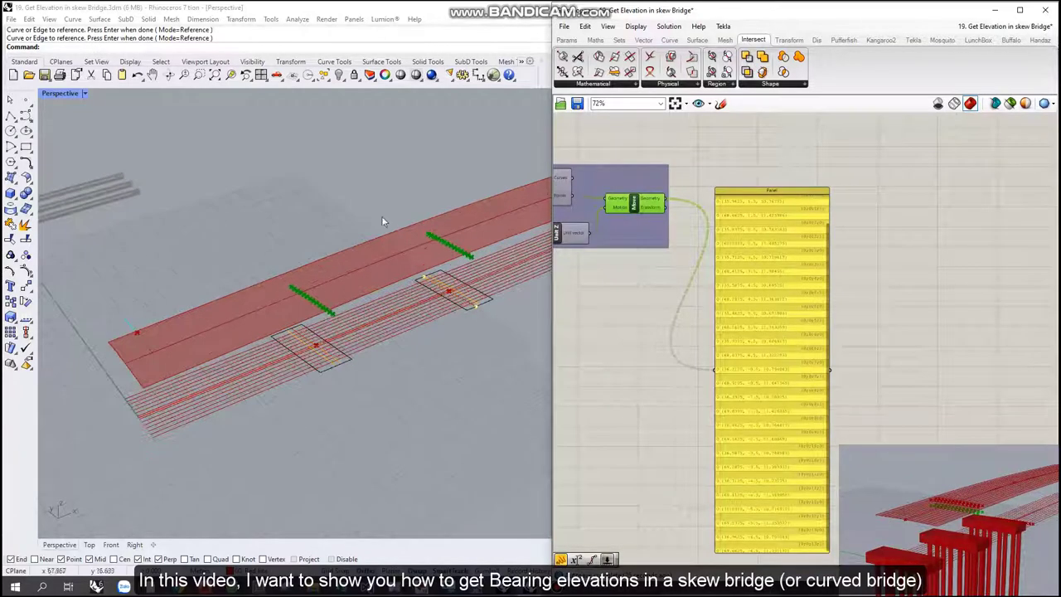
{"action": "scroll", "coordinate": [806, 201], "scroll_direction": "down", "scroll_amount": 2}
Step: Inspect the top-surface extrusion, the girder surfaces and the moved girder lines by selecting their components
{"action": "left_click", "coordinate": [817, 214]}
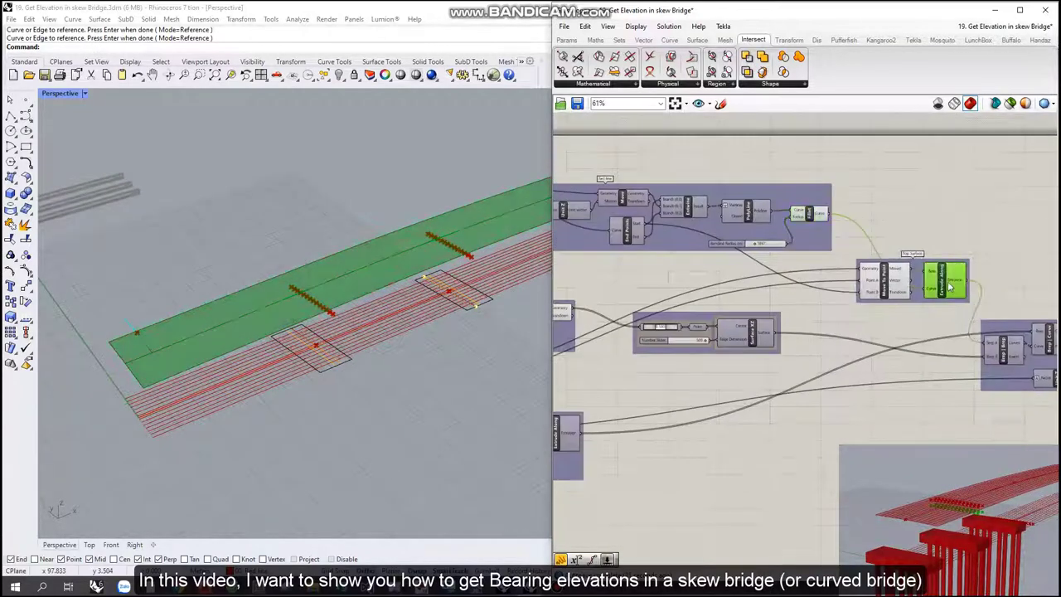
{"action": "scroll", "coordinate": [829, 323], "scroll_direction": "up", "scroll_amount": 4}
{"action": "left_click", "coordinate": [850, 319]}
{"action": "right_click", "coordinate": [869, 264]}
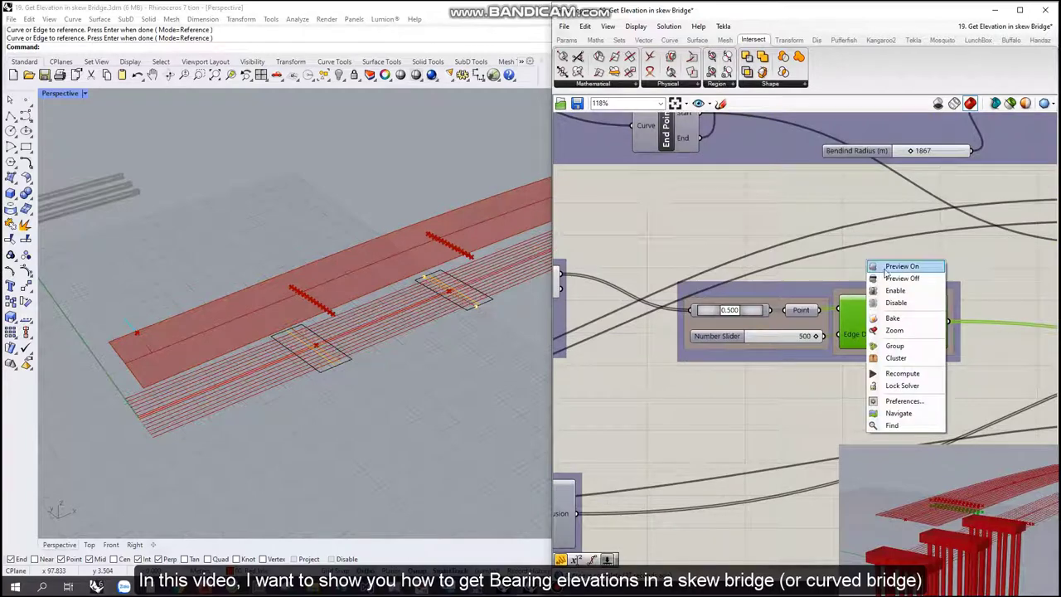
{"action": "scroll", "coordinate": [937, 277], "scroll_direction": "down", "scroll_amount": 4}
{"action": "left_click", "coordinate": [782, 265]}
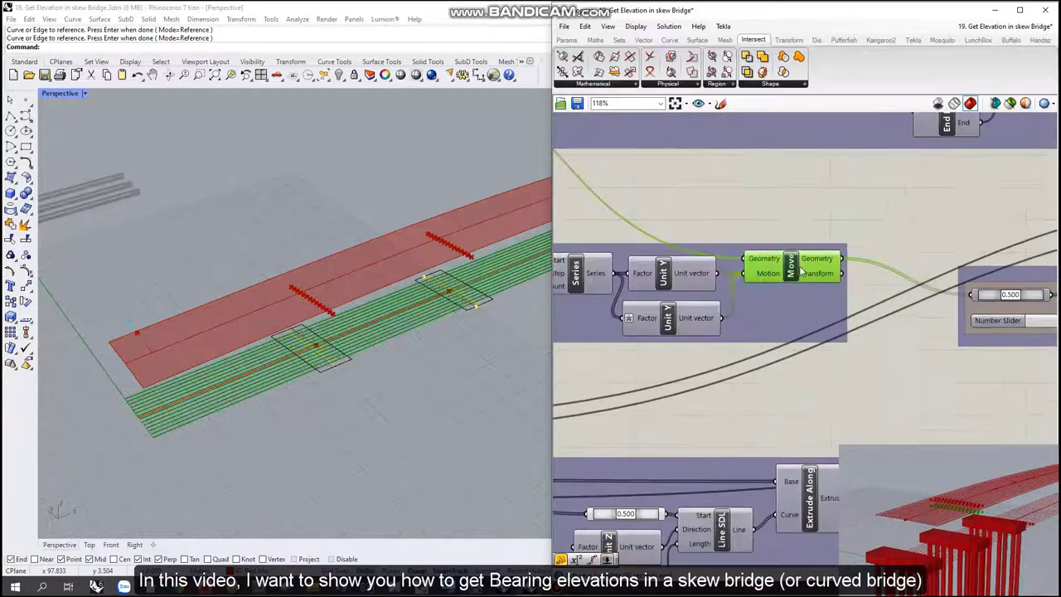
Step: Move the Panel farther away from Move to leave free space between them
{"action": "right_click_drag", "start_coordinate": [782, 265], "coordinate": [850, 331]}
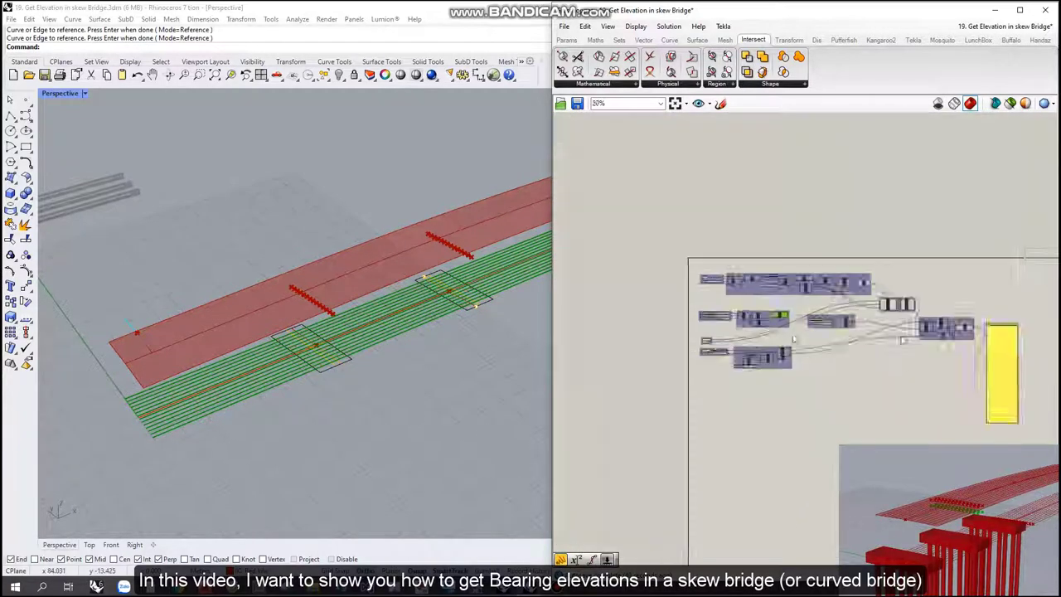
{"action": "left_click", "coordinate": [777, 336]}
{"action": "left_click_drag", "start_coordinate": [872, 329], "coordinate": [962, 326]}
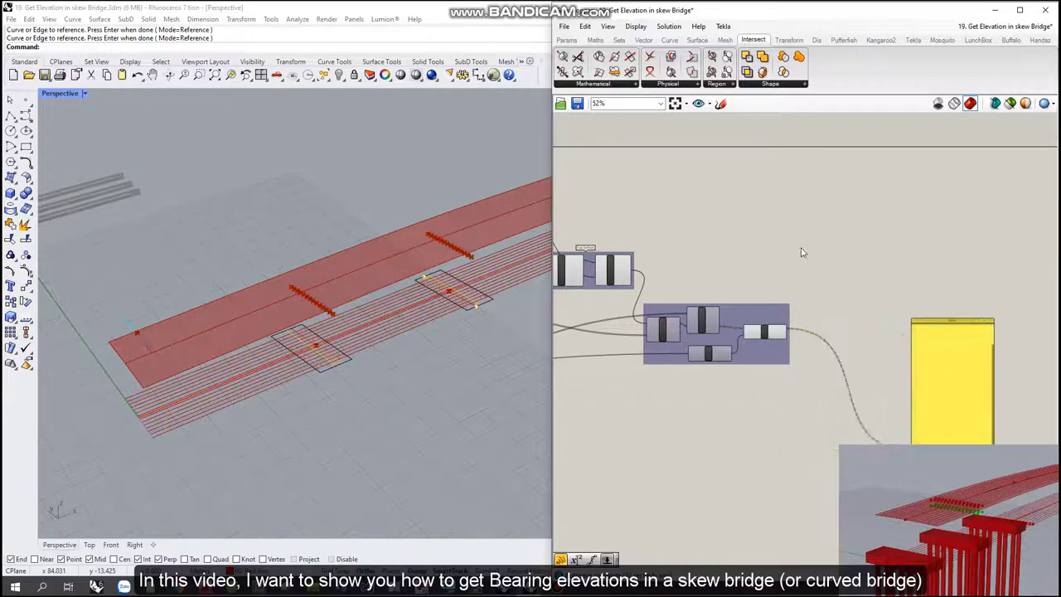